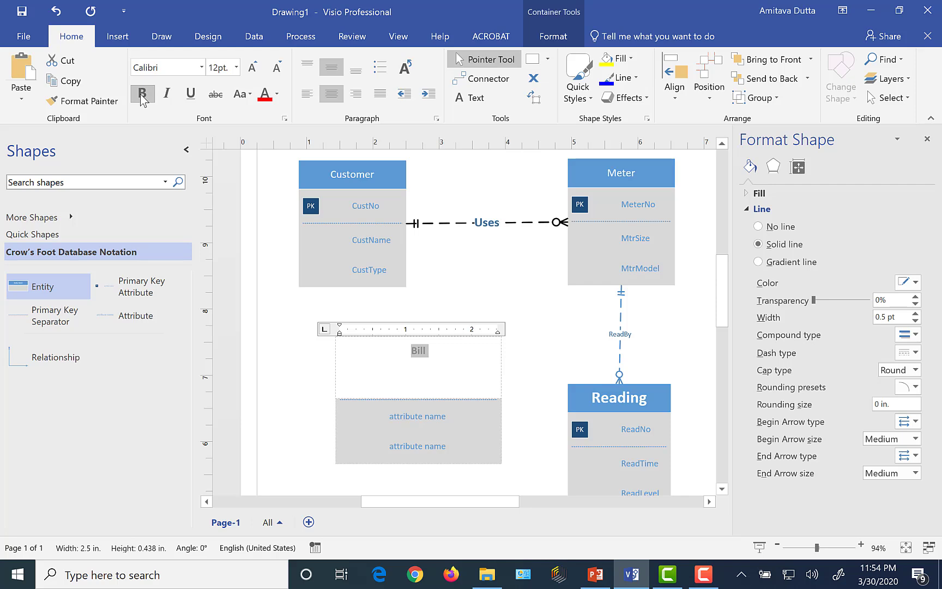
- Set the Bill entity's title to 14 pt and name its primary key attribute BillNo, following the PowerPoint example E-R model
{"action": "left_click", "coordinate": [251, 70]}
{"action": "key", "text": "Escape"}
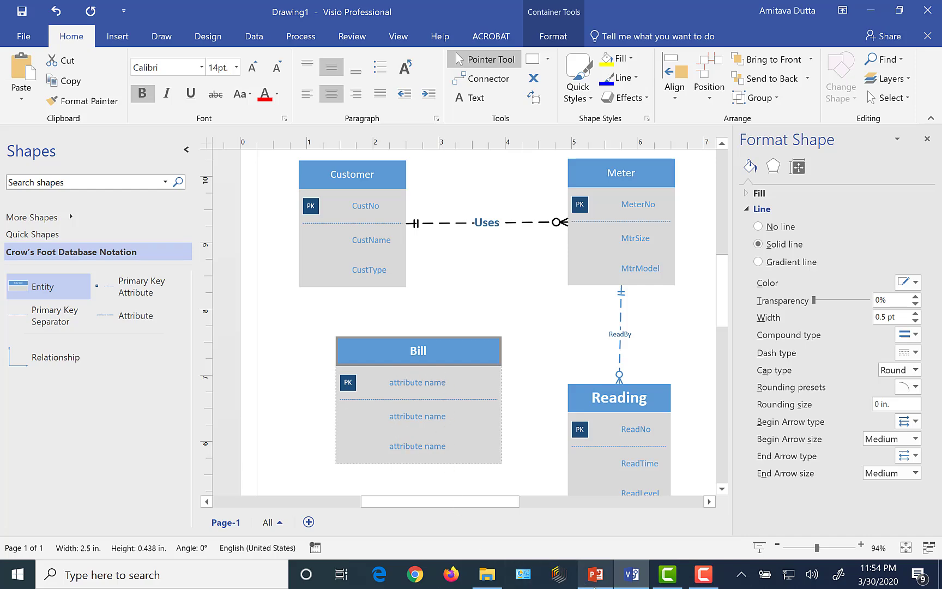
{"action": "left_click", "coordinate": [593, 584]}
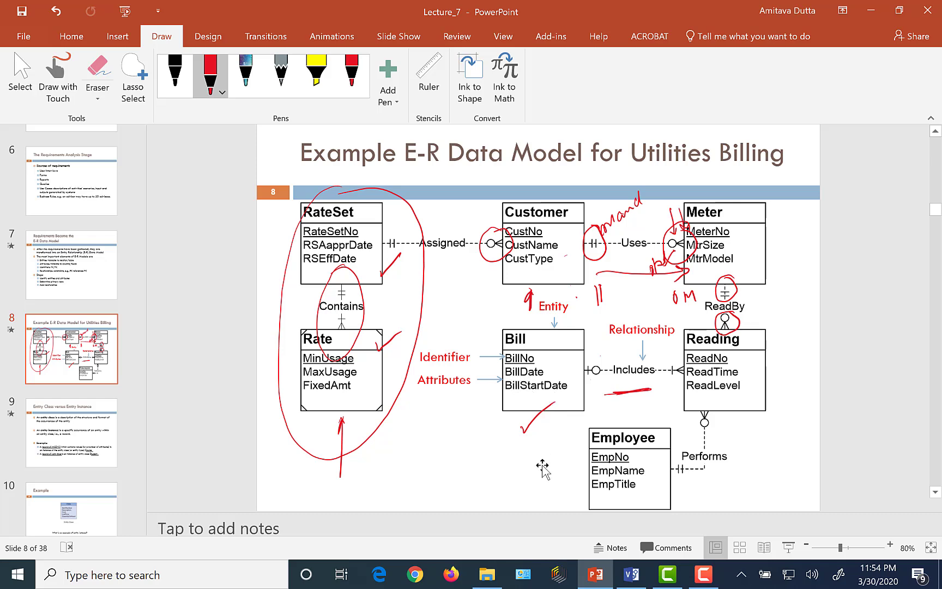
{"action": "left_click", "coordinate": [631, 573]}
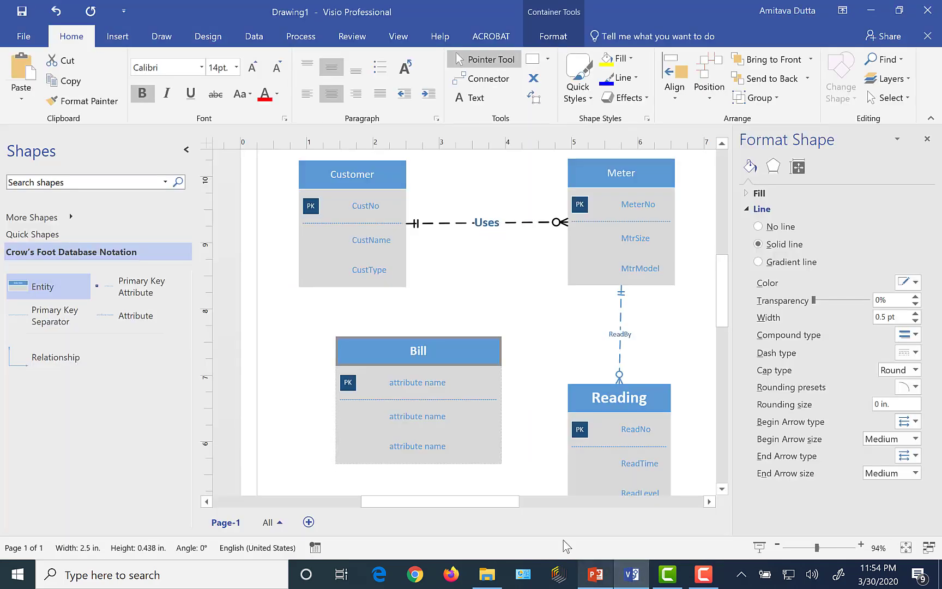
{"action": "double_click", "coordinate": [416, 383]}
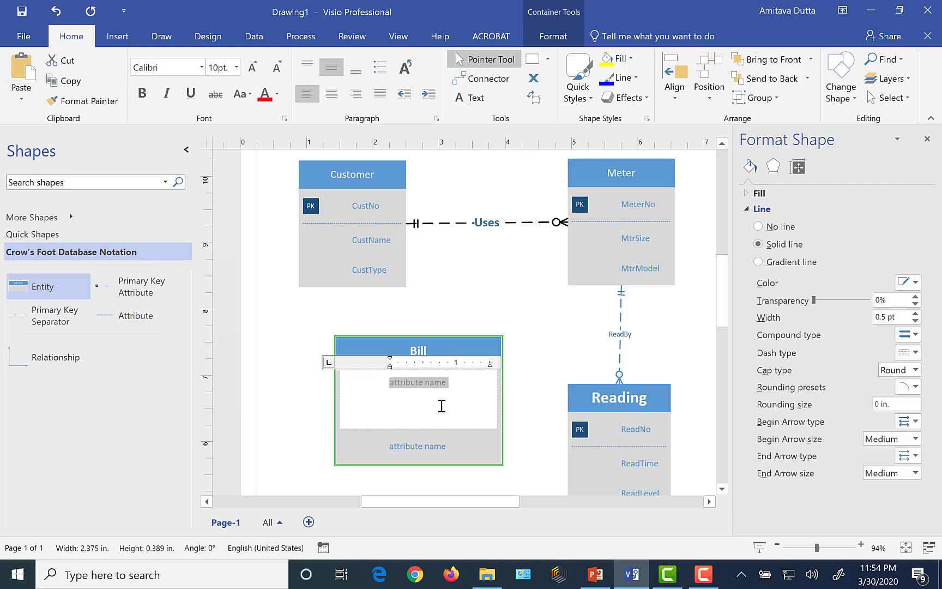
{"action": "type", "text": "BillNo"}
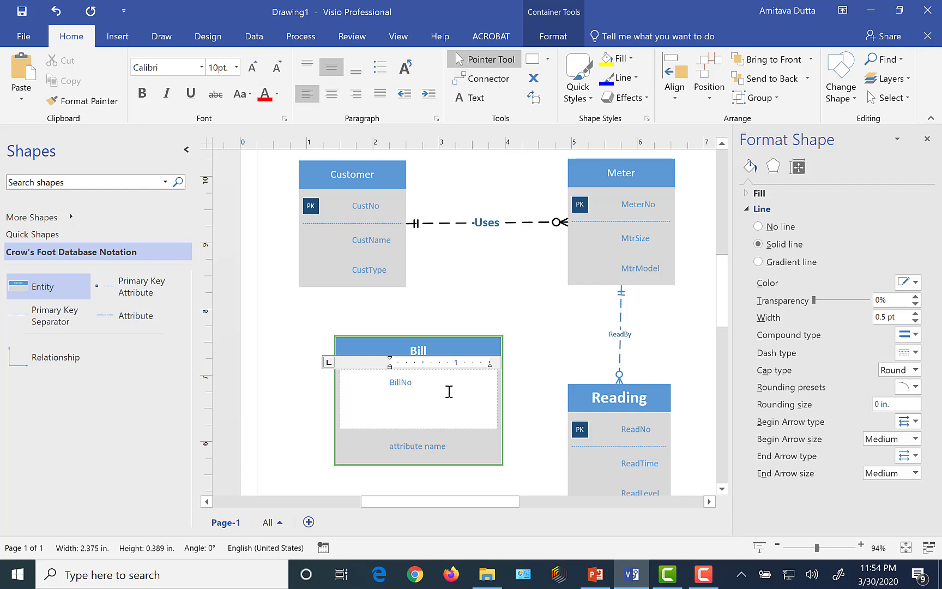
{"action": "key", "text": "Escape"}
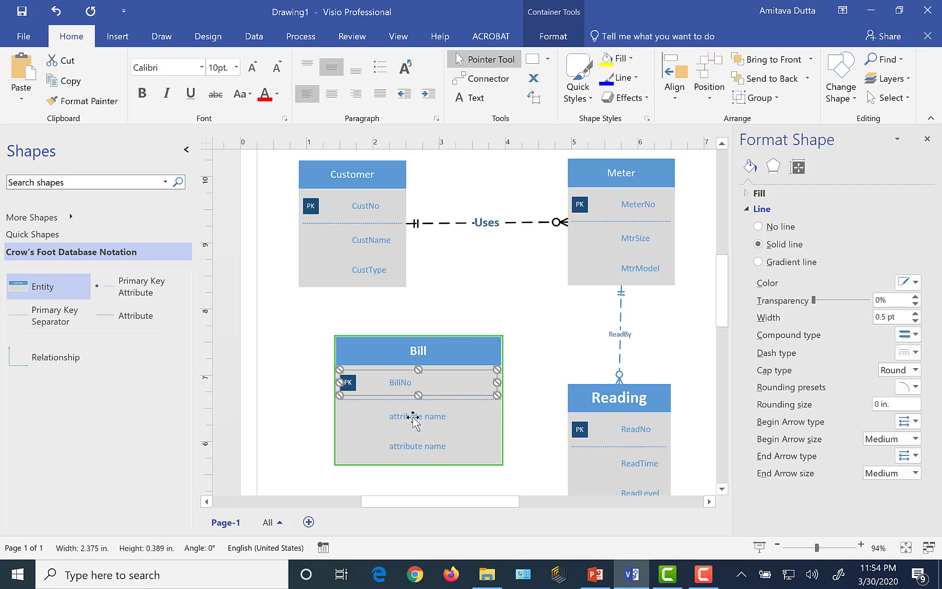
- Name the Bill entity's two remaining attributes BillDate and BillStartDate, checking the names against the PowerPoint example model
{"action": "left_click", "coordinate": [410, 418]}
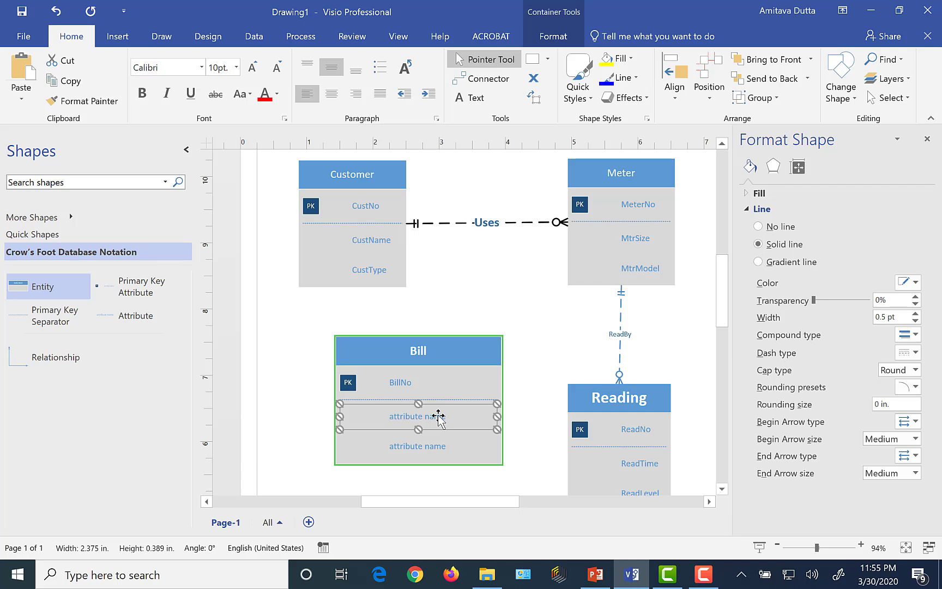
{"action": "type", "text": "BillDate"}
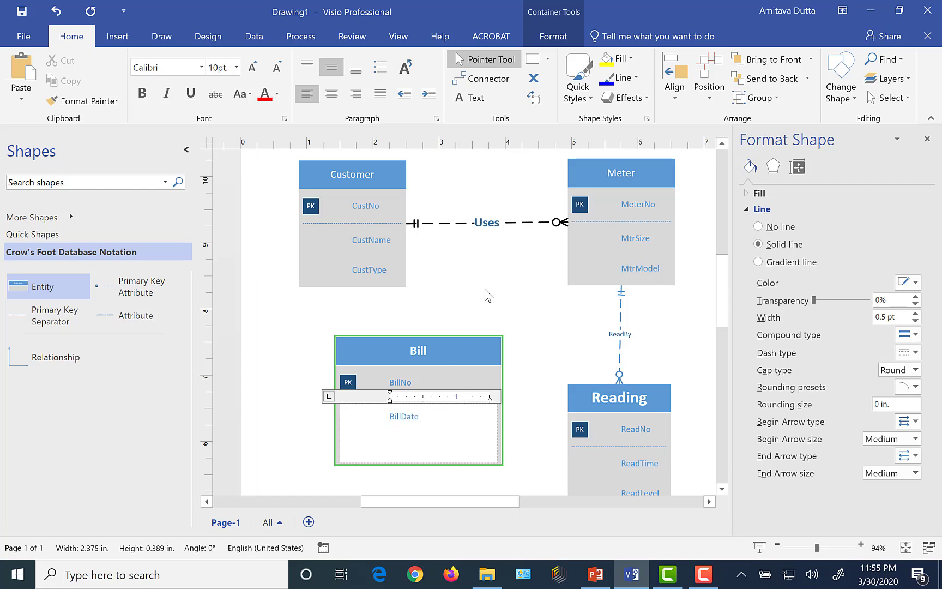
{"action": "key", "text": "Return"}
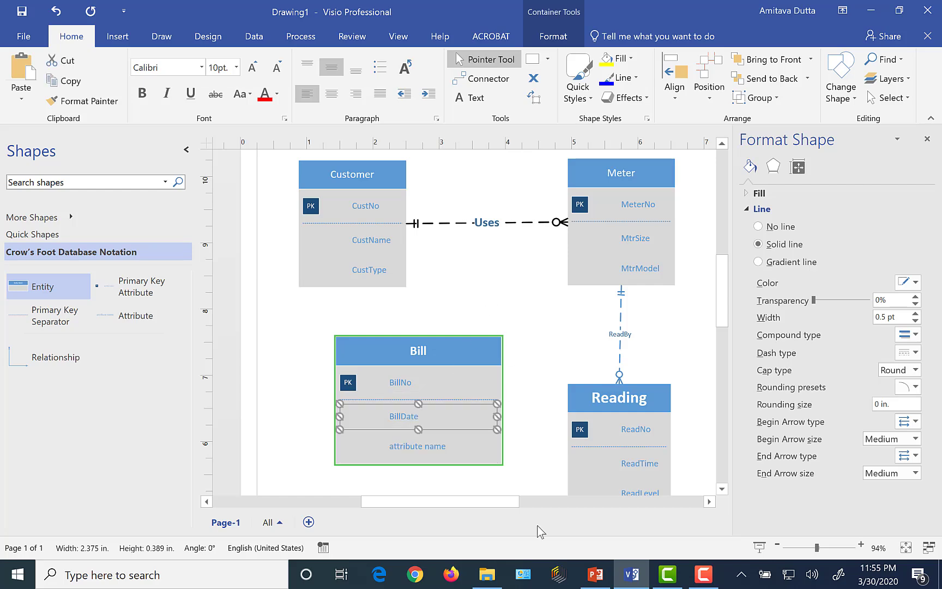
{"action": "left_click", "coordinate": [595, 574]}
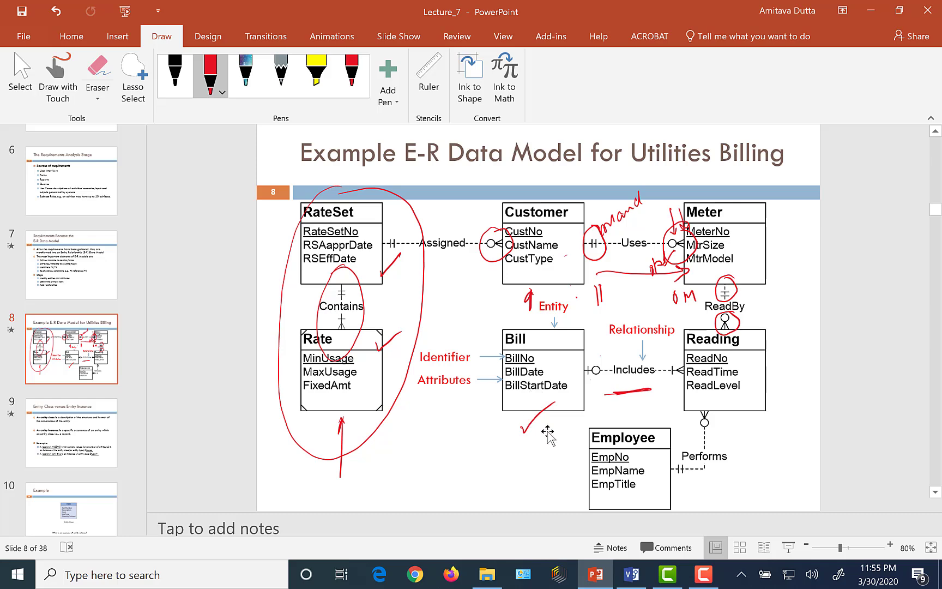
{"action": "left_click", "coordinate": [631, 574]}
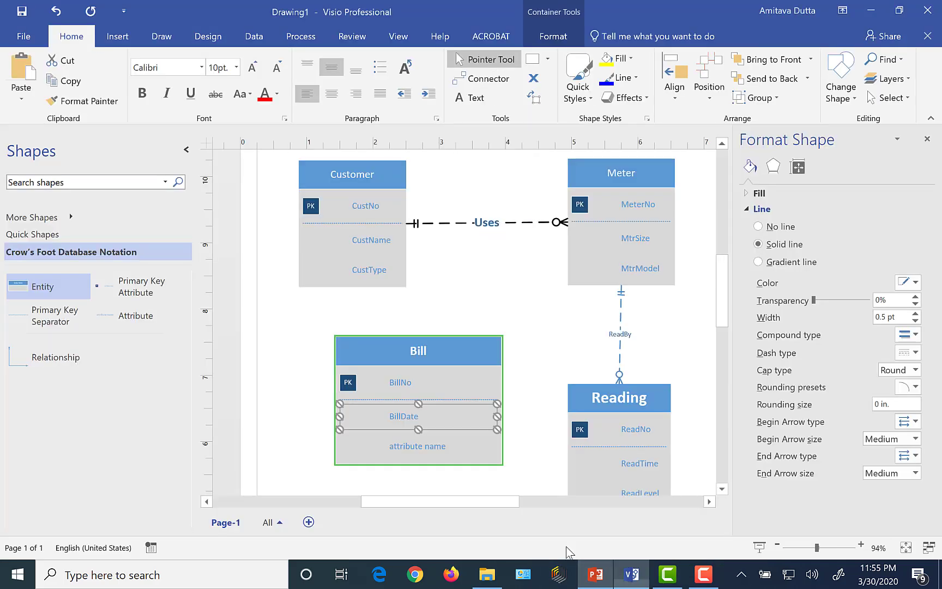
{"action": "left_click", "coordinate": [412, 448]}
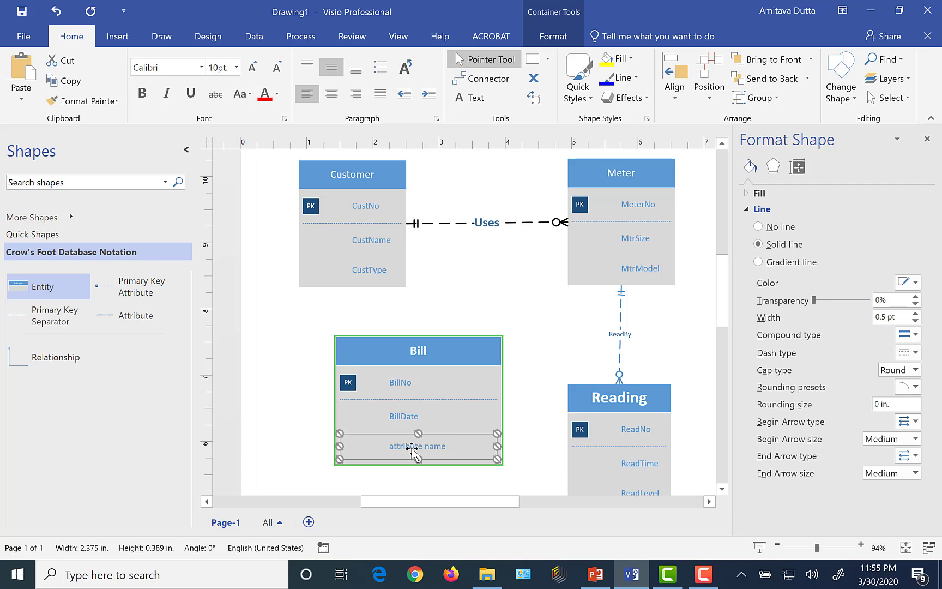
{"action": "type", "text": "BillStartDate"}
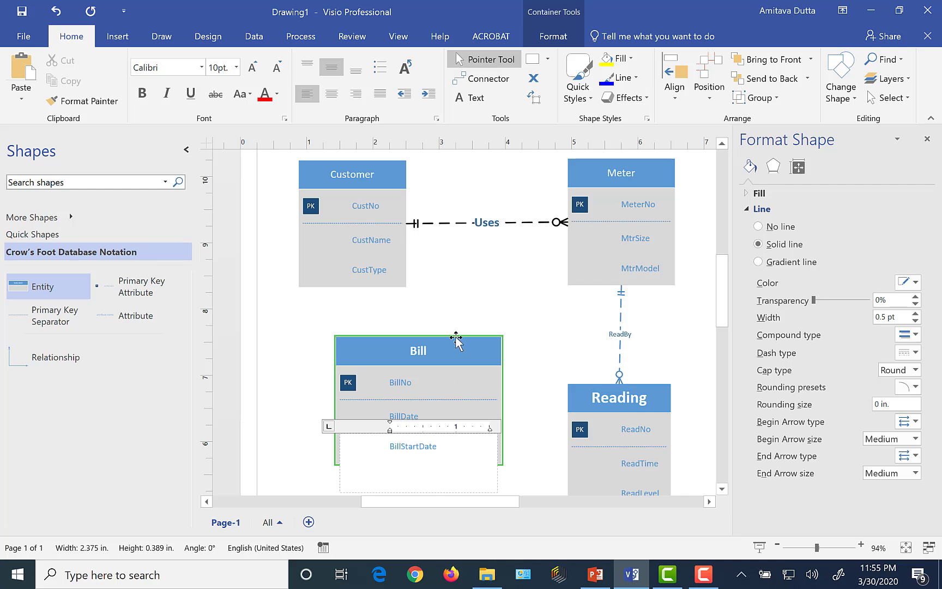
{"action": "key", "text": "Escape"}
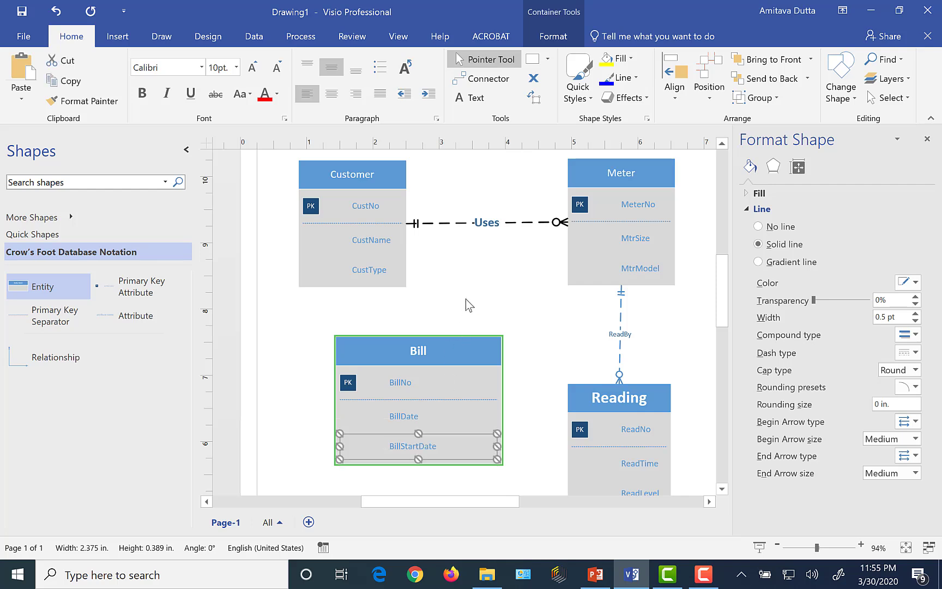
- Narrow the Bill entity to 1.75 in. wide and move it down roughly level with the Reading entity
{"action": "left_click", "coordinate": [464, 352]}
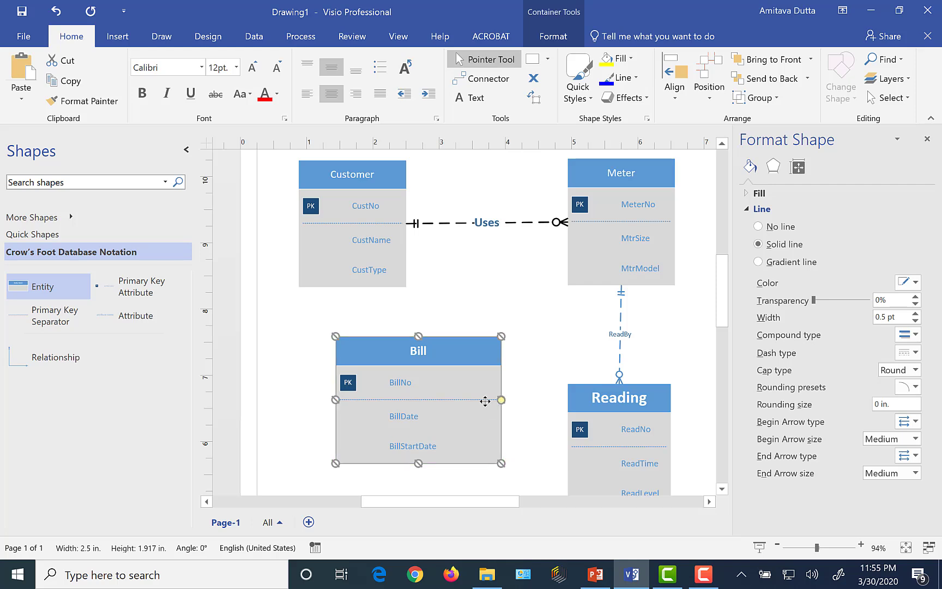
{"action": "left_click_drag", "start_coordinate": [502, 401], "coordinate": [449, 404]}
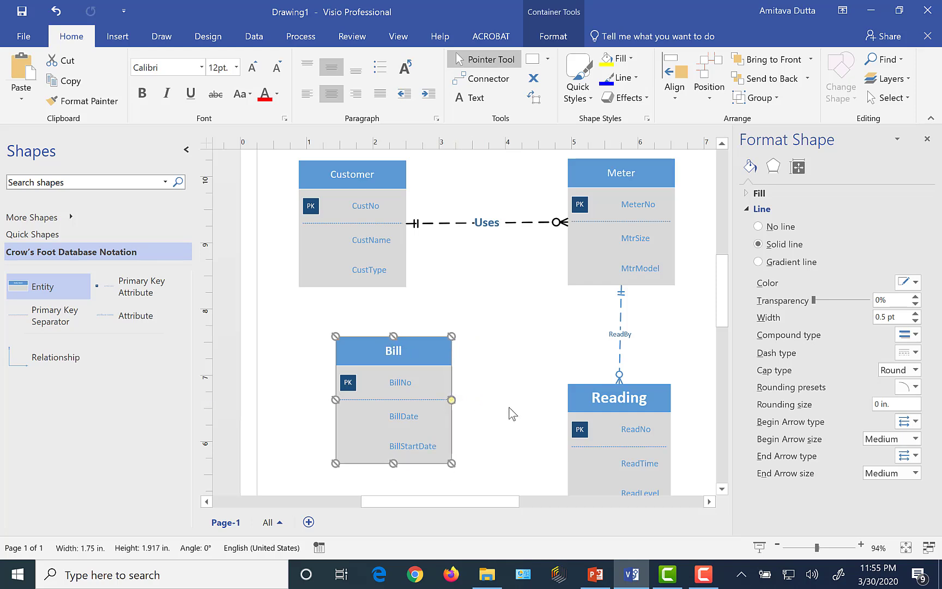
{"action": "left_click", "coordinate": [721, 489]}
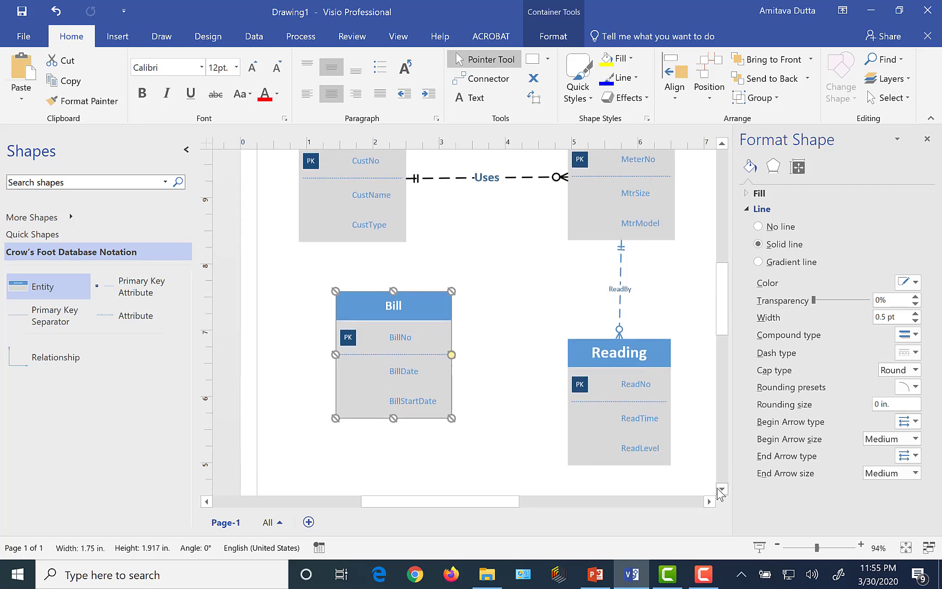
{"action": "left_click", "coordinate": [721, 489]}
{"action": "left_click_drag", "start_coordinate": [422, 260], "coordinate": [424, 306]}
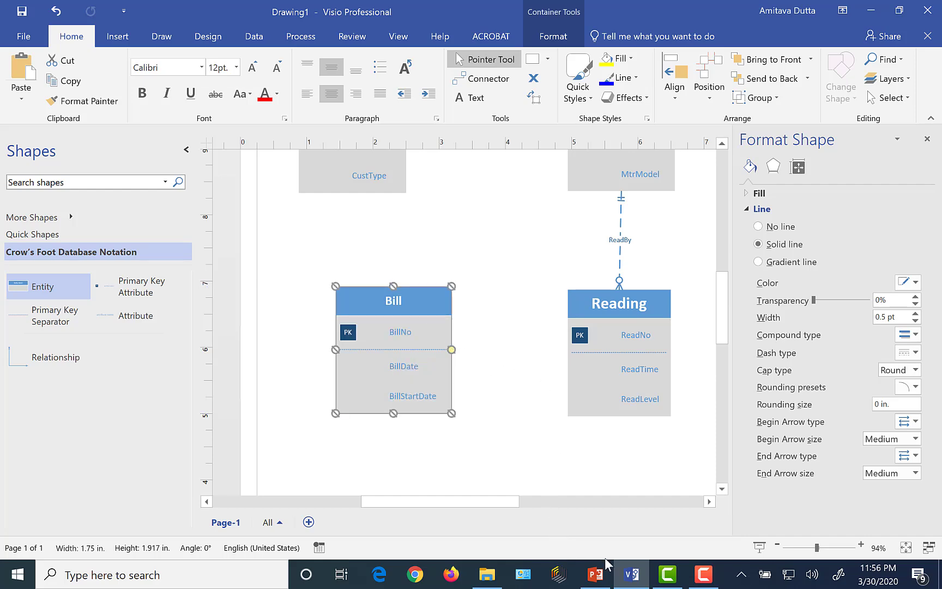
- Consult the PowerPoint model and join Bill and Reading with a Relationship connector glued to the connection points on their facing sides
{"action": "left_click", "coordinate": [608, 584]}
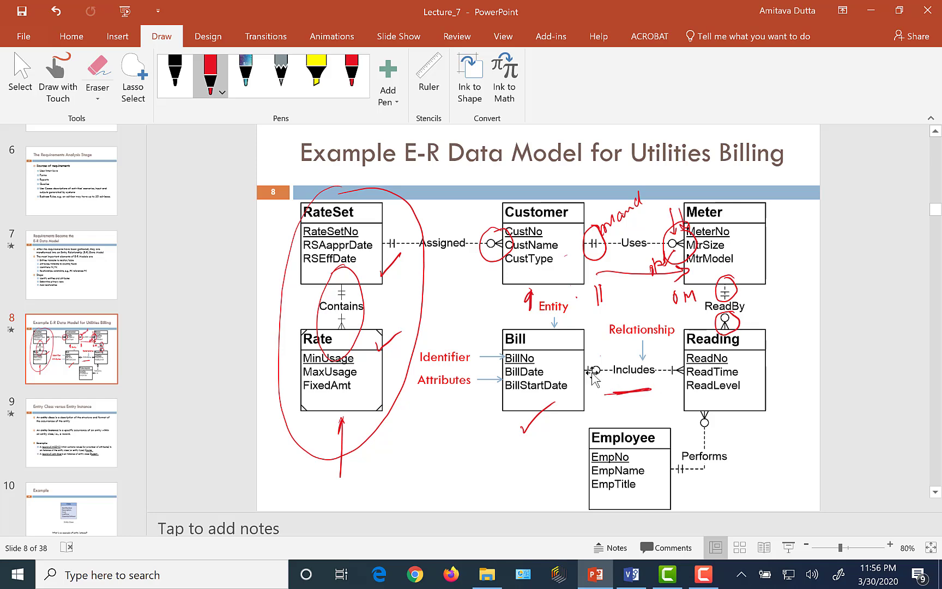
{"action": "left_click", "coordinate": [631, 574]}
{"action": "left_click_drag", "start_coordinate": [33, 360], "coordinate": [511, 339]}
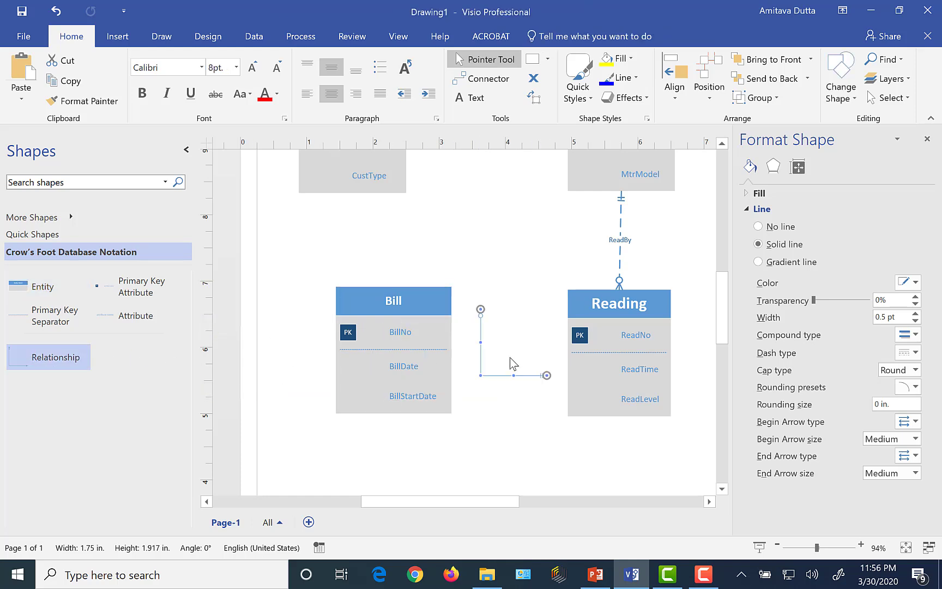
{"action": "left_click_drag", "start_coordinate": [546, 375], "coordinate": [567, 353]}
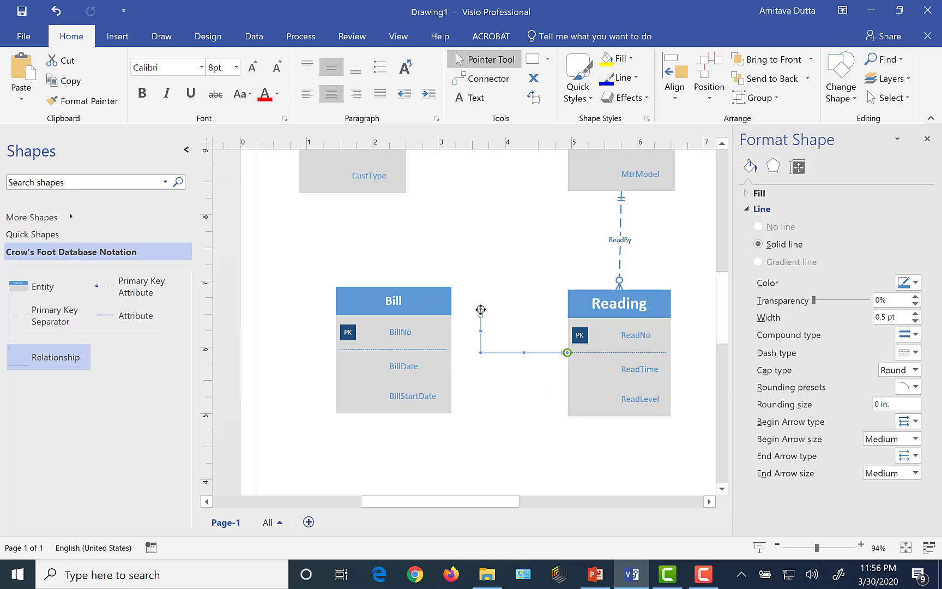
{"action": "left_click_drag", "start_coordinate": [480, 309], "coordinate": [452, 350]}
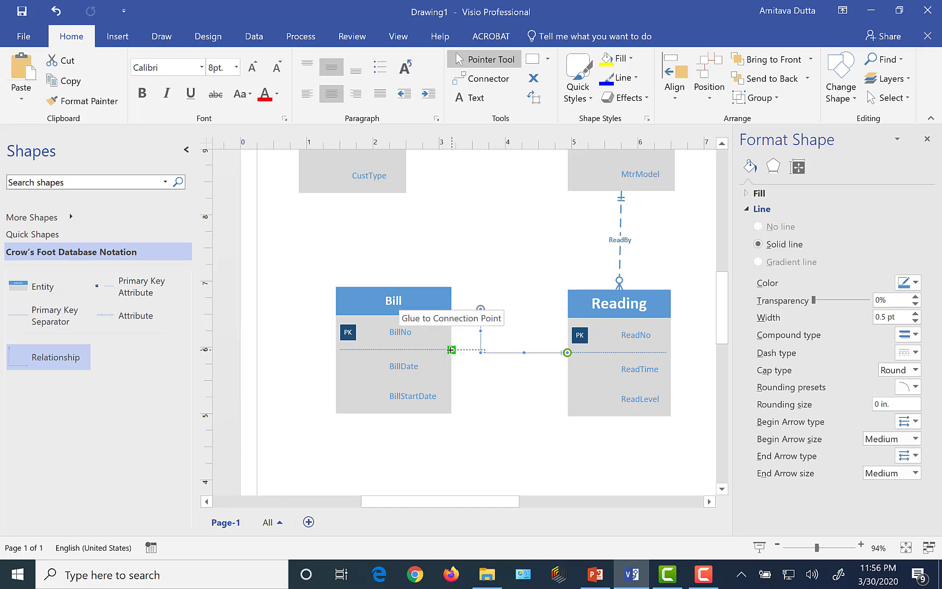
{"action": "left_click_drag", "start_coordinate": [452, 350], "coordinate": [452, 349]}
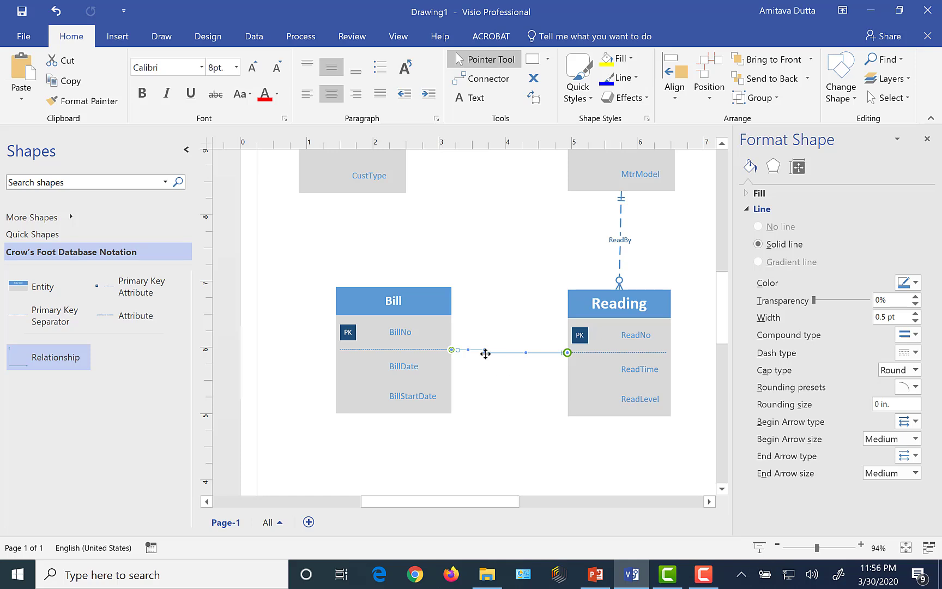
{"action": "key", "text": "ctrl+z"}
- Turn off the identifying setting on the relationship between Bill and Reading
{"action": "right_click", "coordinate": [509, 351]}
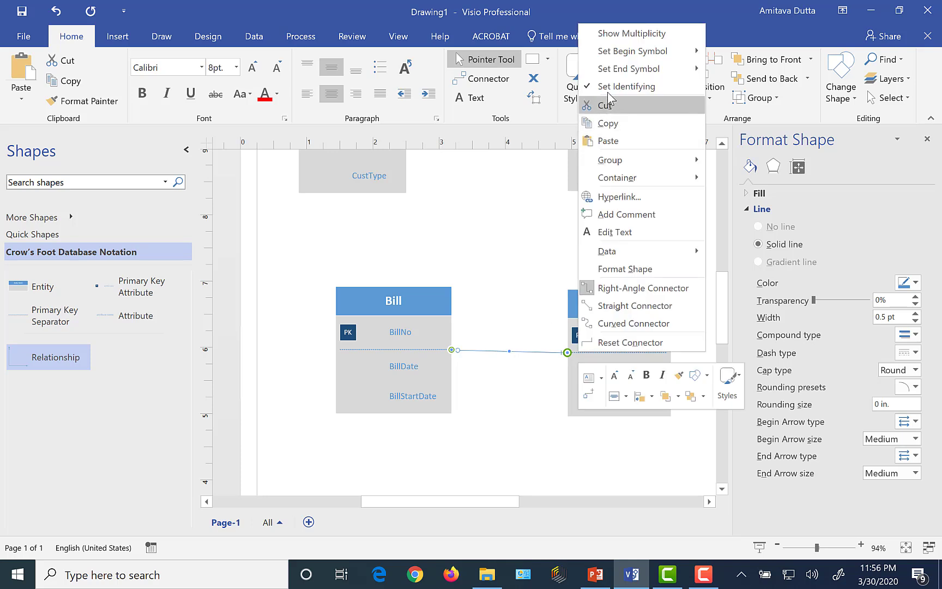
{"action": "left_click", "coordinate": [626, 86]}
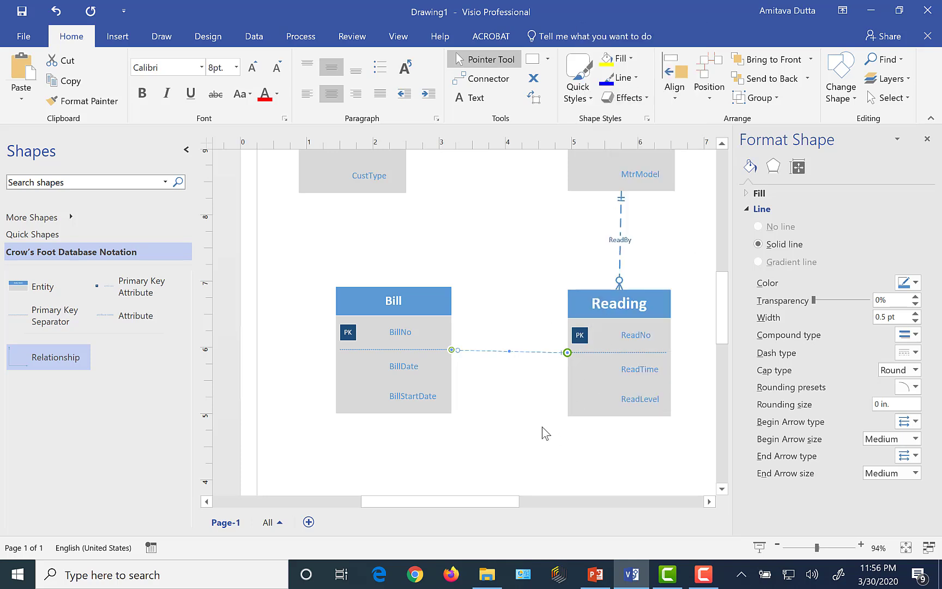
{"action": "left_click", "coordinate": [513, 425]}
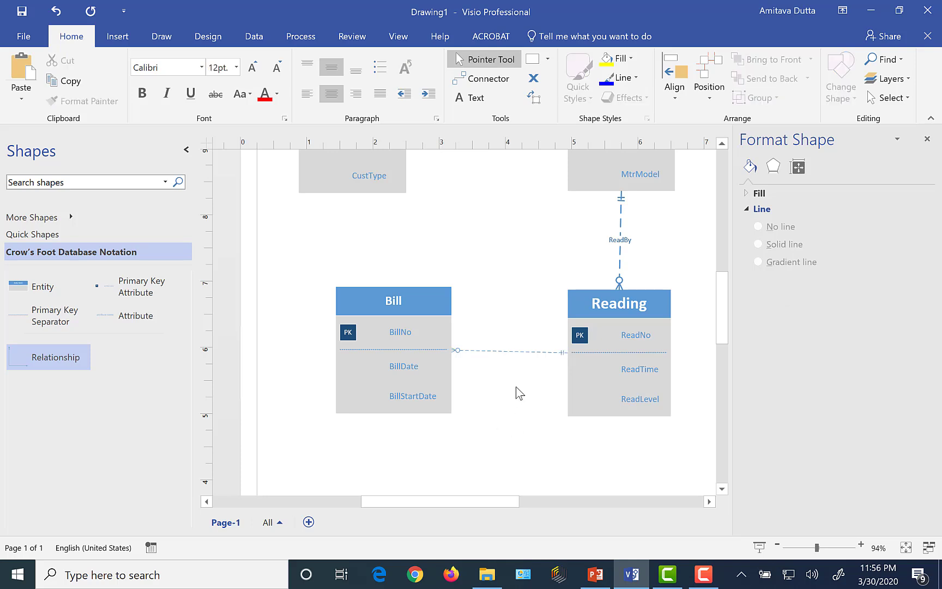
- Label the relationship between Bill and Reading "Includes"
{"action": "left_click", "coordinate": [510, 351]}
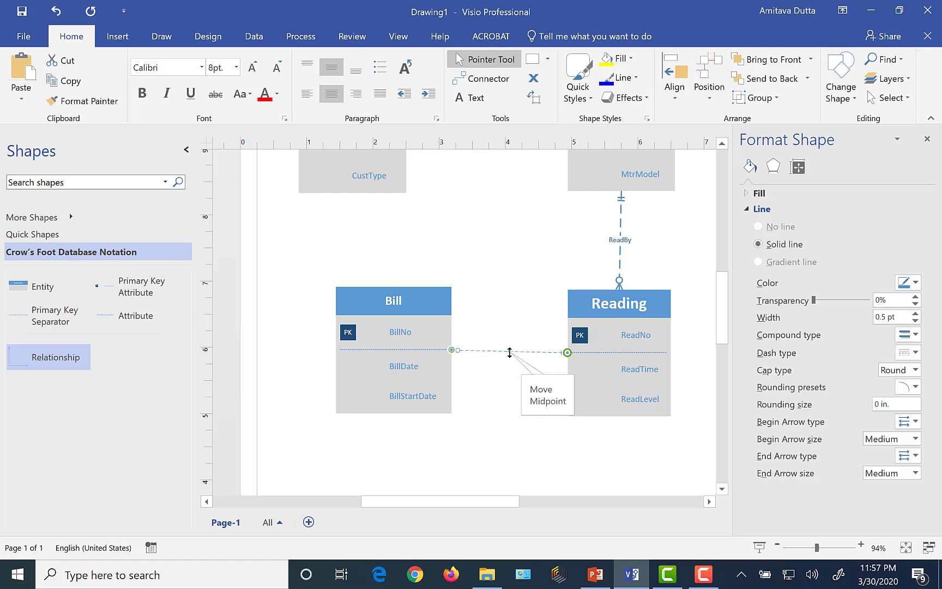
{"action": "double_click", "coordinate": [510, 352]}
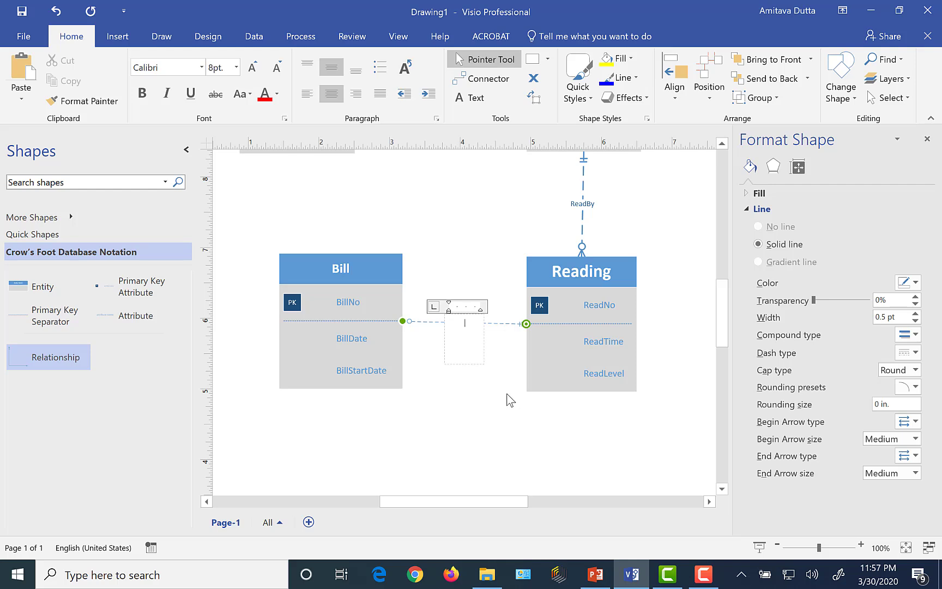
{"action": "type", "text": "Includes"}
{"action": "key", "text": "Escape"}
{"action": "left_click", "coordinate": [490, 407]}
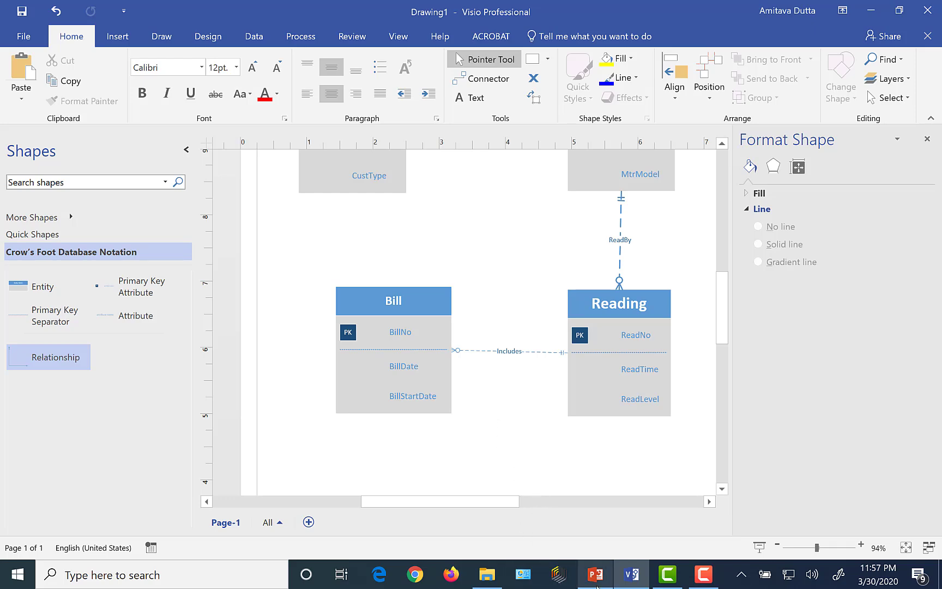
- Check the Includes cardinalities in the PowerPoint model and set the Visio relationship's begin symbol, at the Bill end, to Zero or 1
{"action": "left_click", "coordinate": [596, 574]}
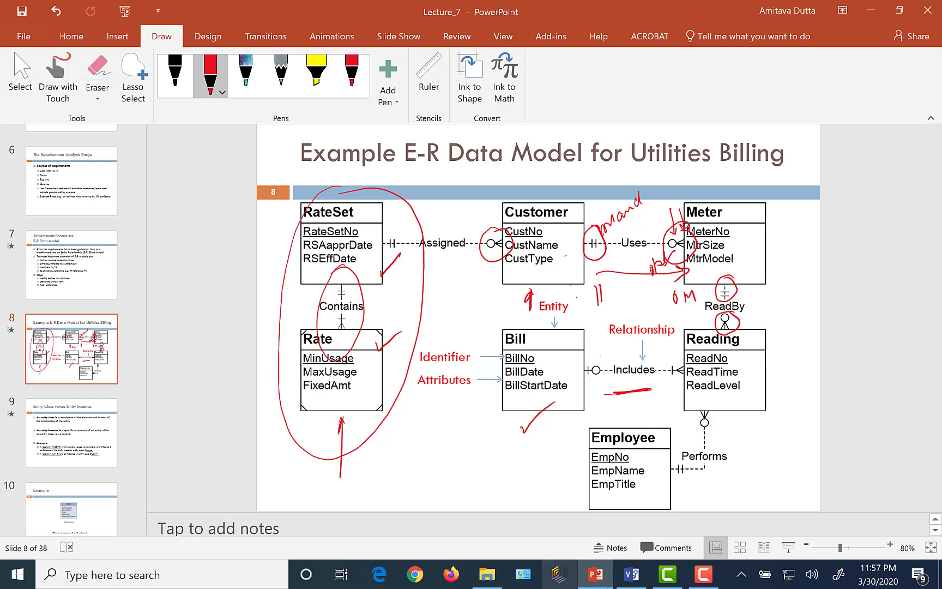
{"action": "left_click", "coordinate": [632, 581]}
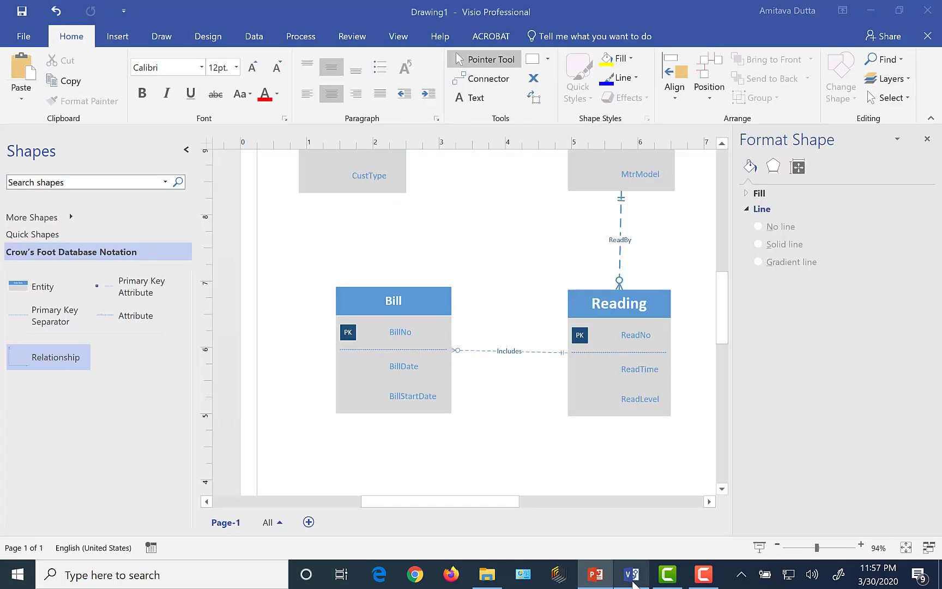
{"action": "right_click", "coordinate": [507, 353]}
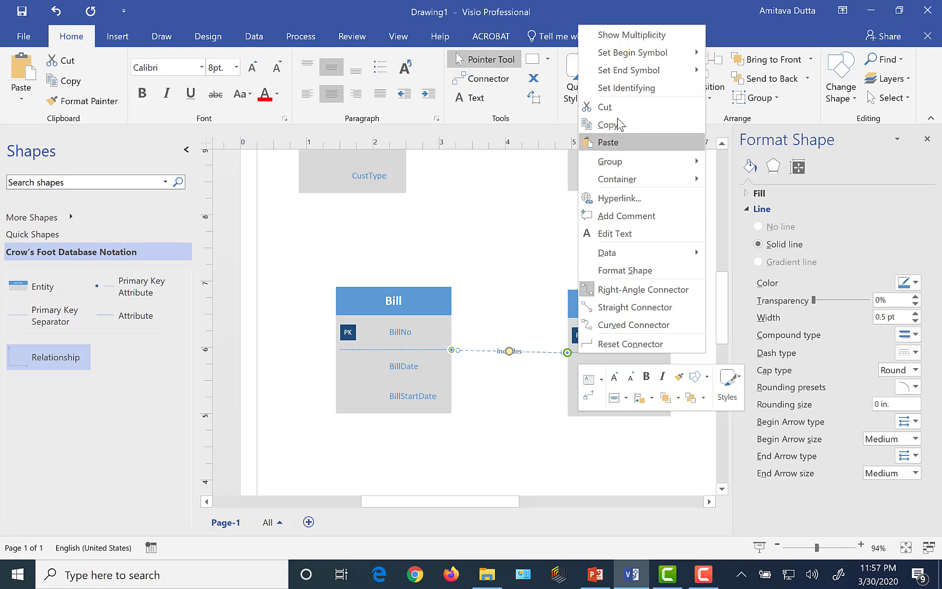
{"action": "mouse_move", "coordinate": [645, 57]}
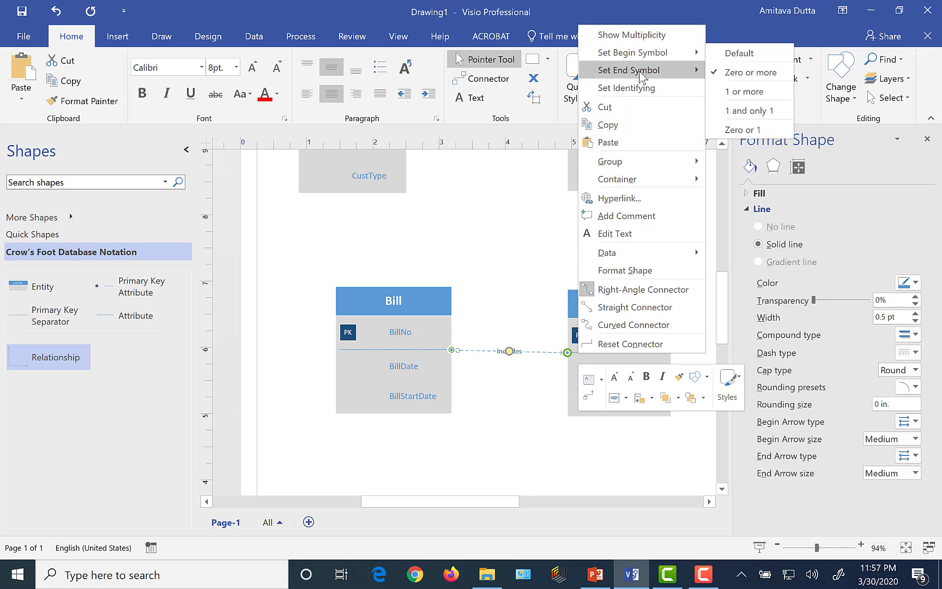
{"action": "mouse_move", "coordinate": [641, 76]}
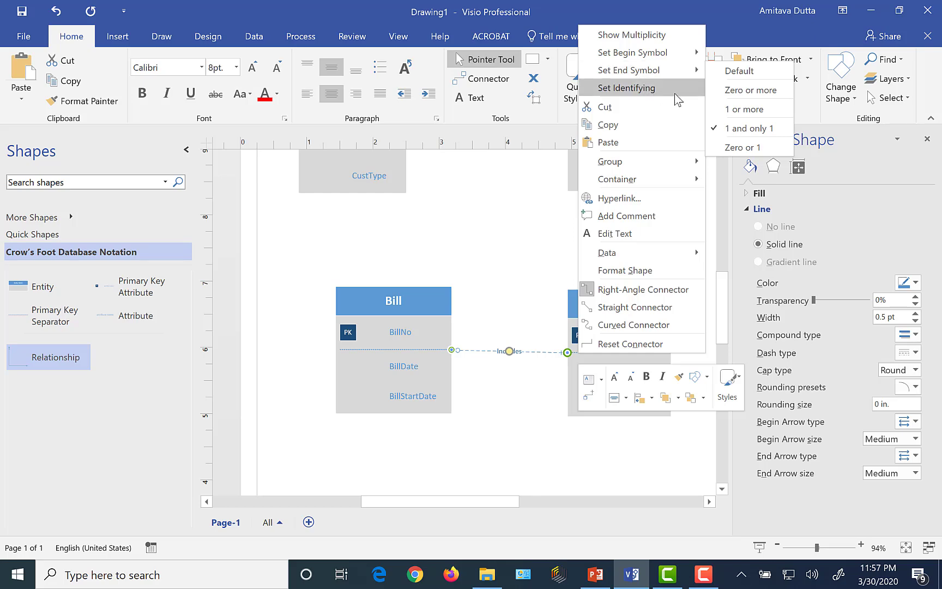
{"action": "left_click", "coordinate": [596, 579]}
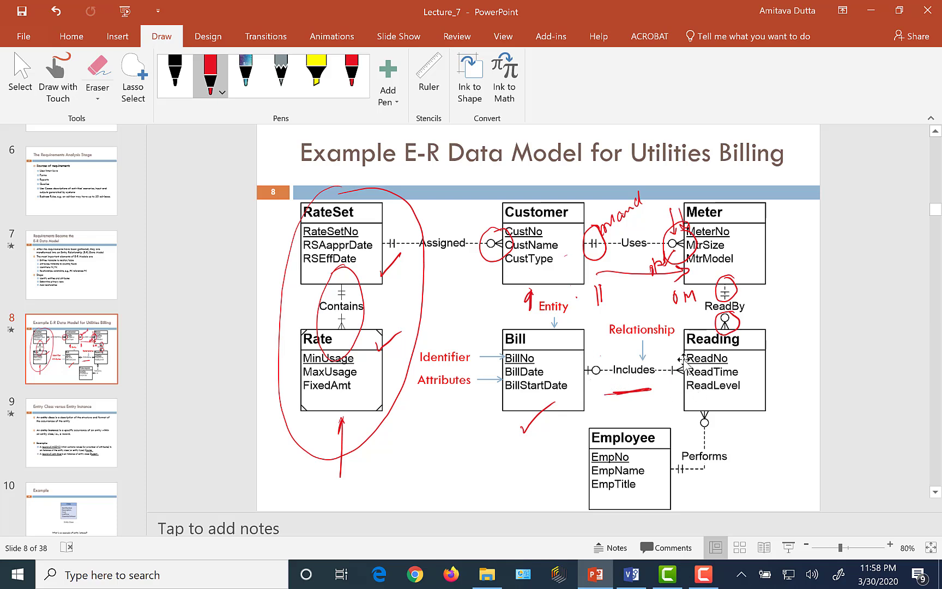
{"action": "left_click", "coordinate": [631, 574]}
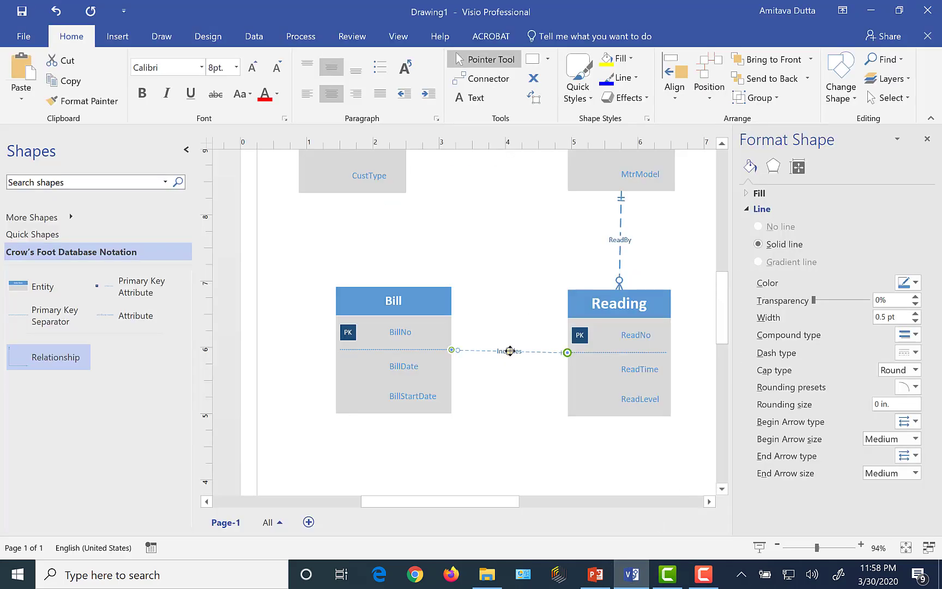
{"action": "right_click", "coordinate": [510, 351]}
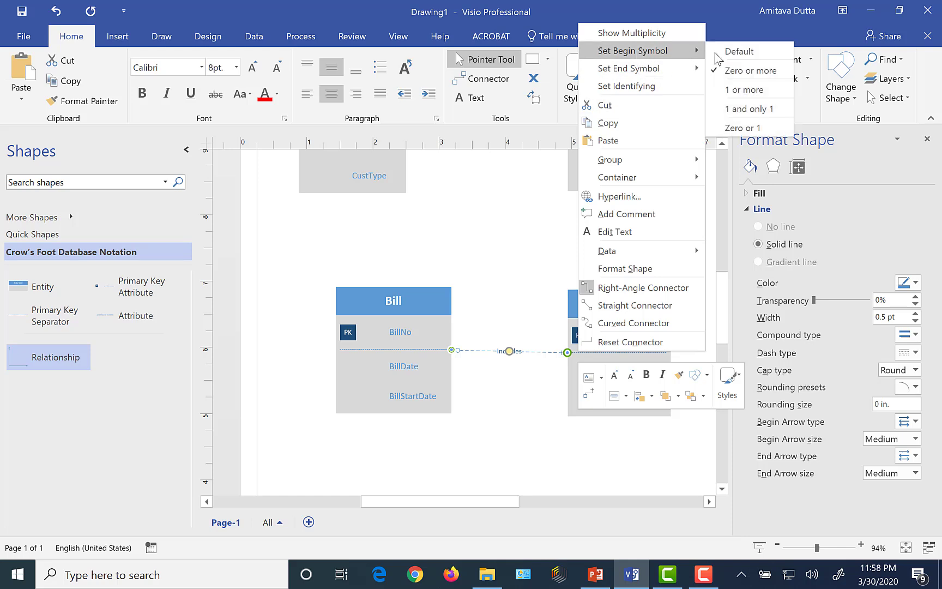
{"action": "left_click", "coordinate": [747, 128]}
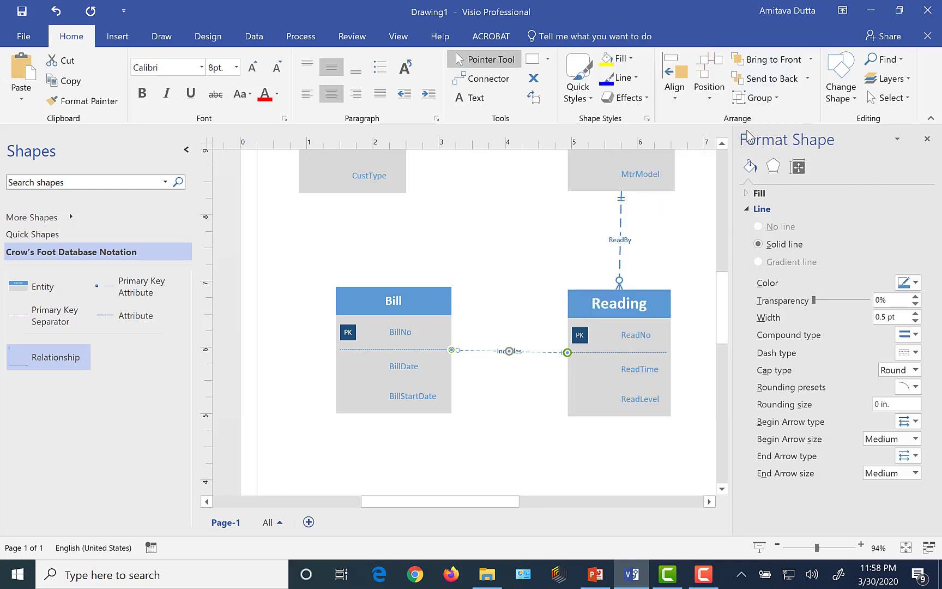
{"action": "left_click", "coordinate": [488, 391]}
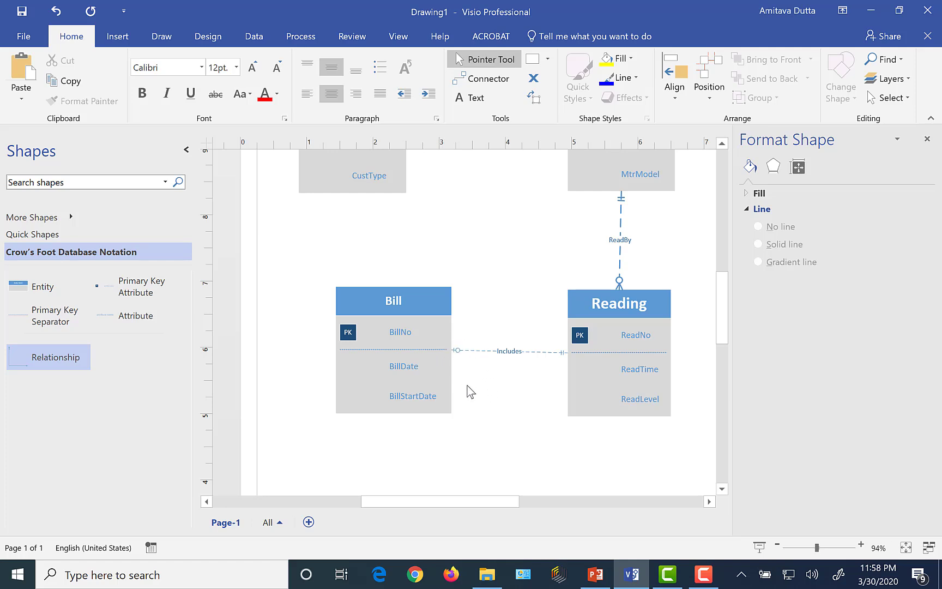
- Try the Includes relationship with begin symbol 1 or more at Bill and end symbol Zero or 1 at Reading
{"action": "left_click", "coordinate": [520, 356]}
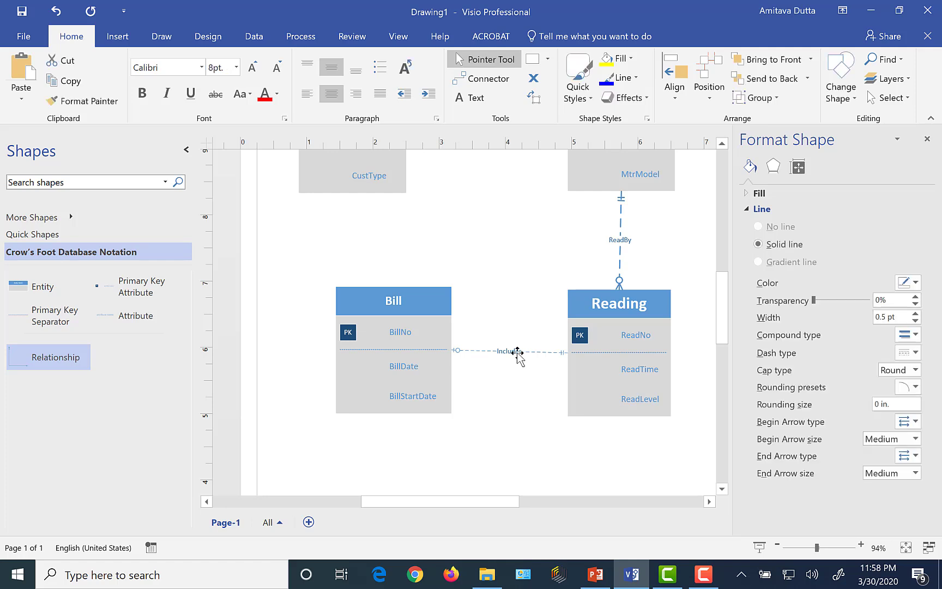
{"action": "right_click", "coordinate": [518, 355]}
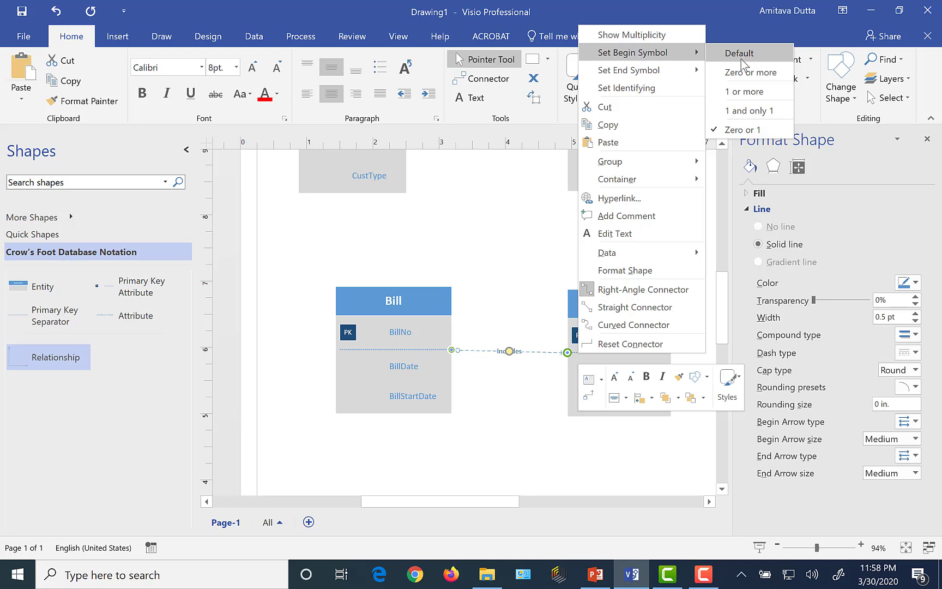
{"action": "left_click", "coordinate": [745, 92]}
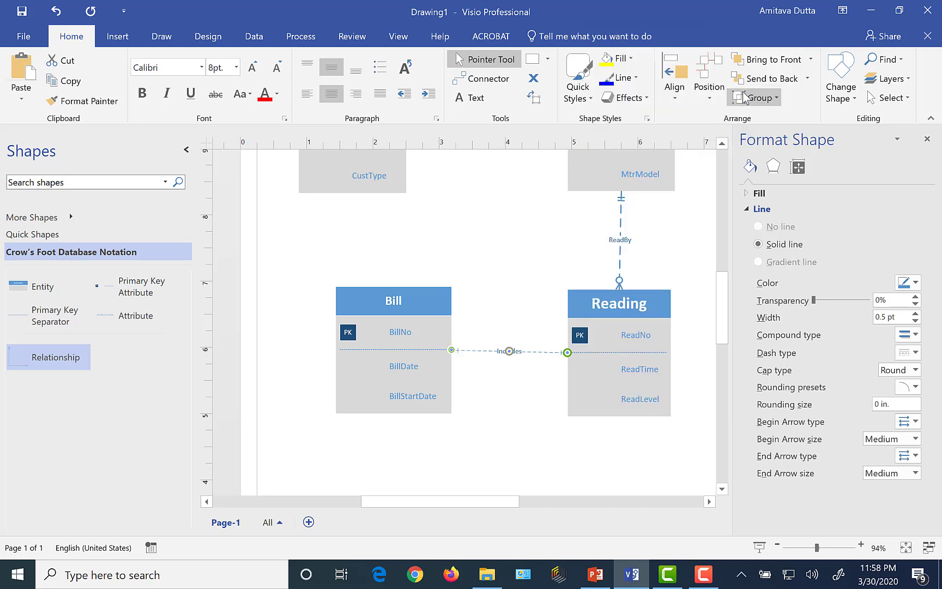
{"action": "left_click", "coordinate": [535, 251]}
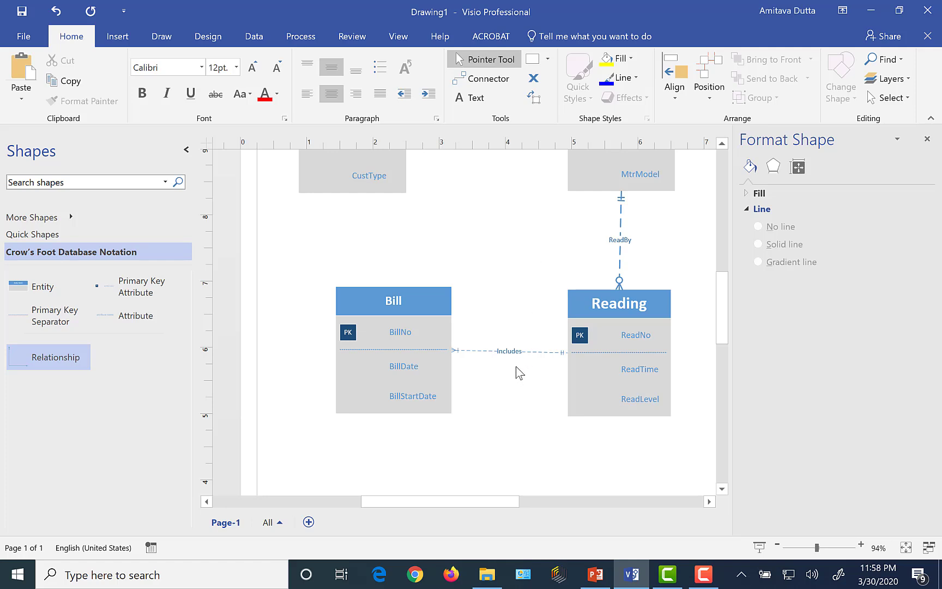
{"action": "left_click", "coordinate": [509, 351]}
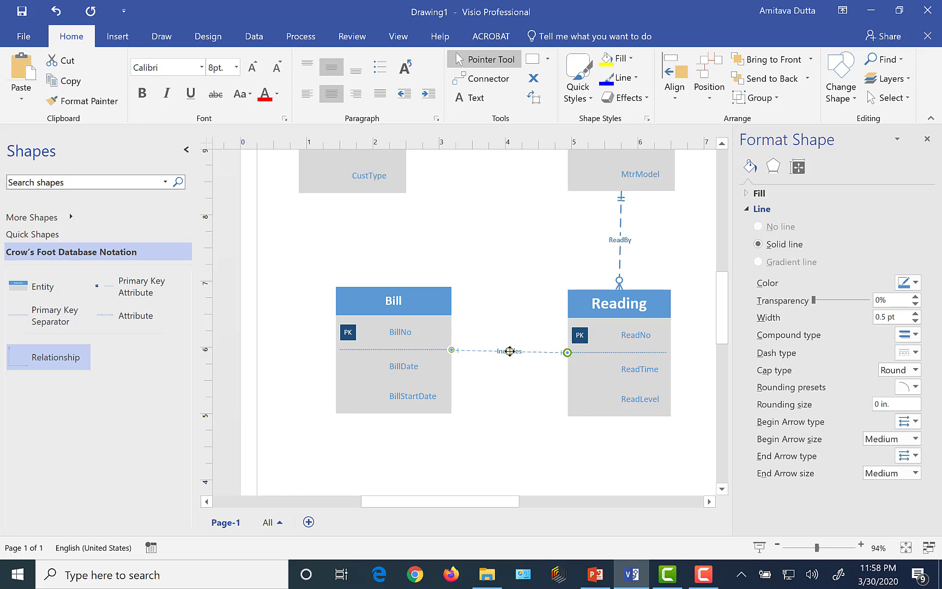
{"action": "right_click", "coordinate": [510, 351]}
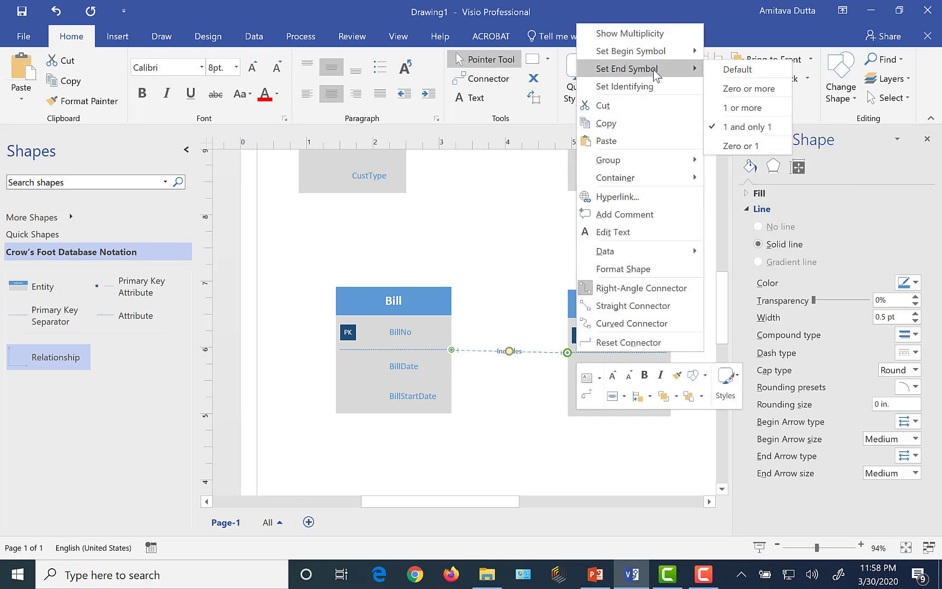
{"action": "left_click", "coordinate": [741, 144]}
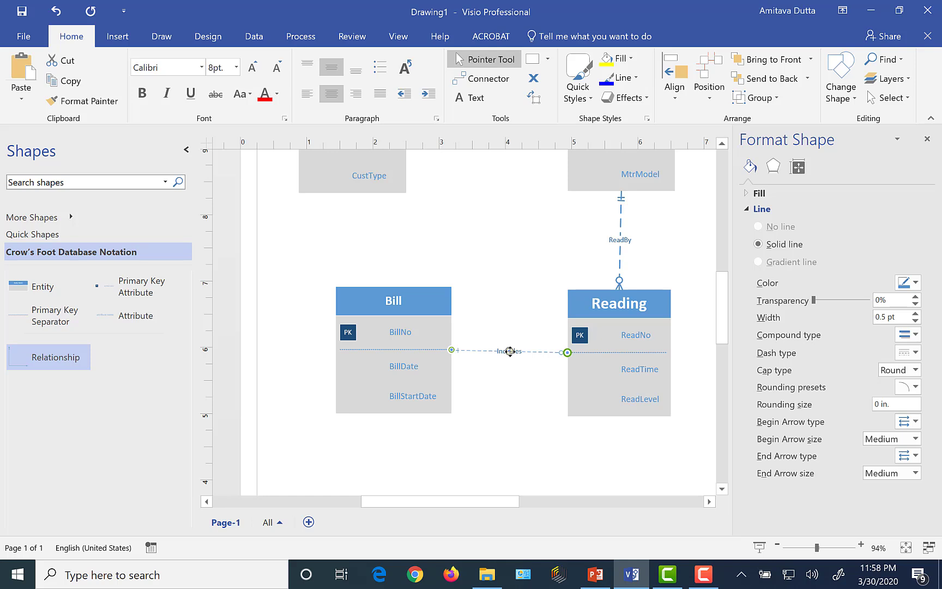
- Set the begin symbol of the Includes relationship, at the Bill end, back to Zero or 1
{"action": "right_click", "coordinate": [510, 351]}
{"action": "mouse_move", "coordinate": [672, 51]}
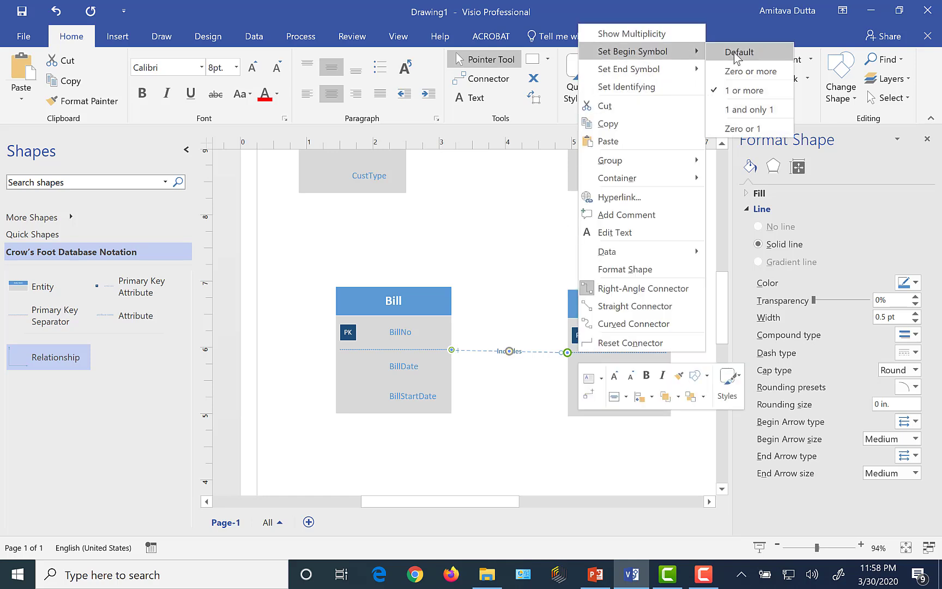
{"action": "left_click", "coordinate": [745, 130]}
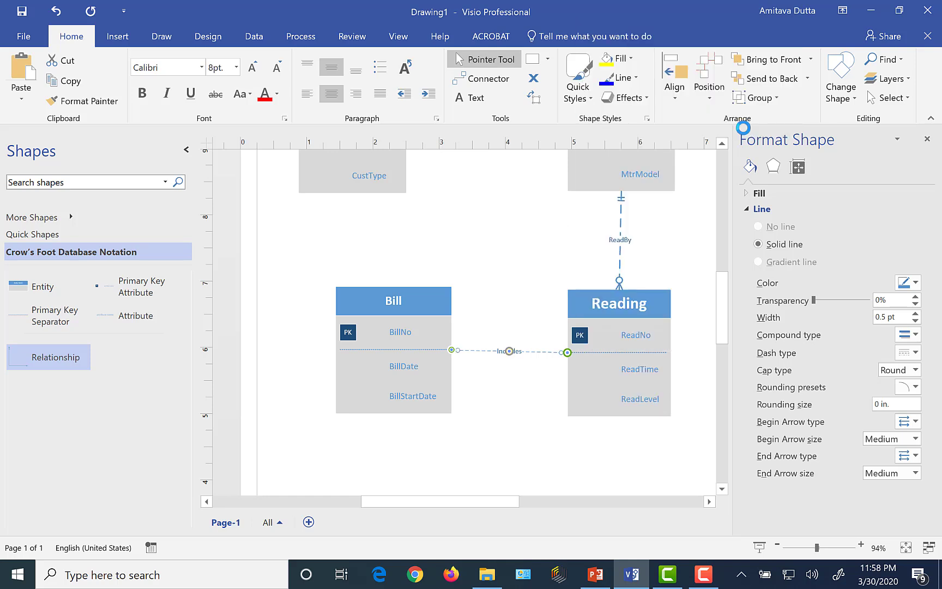
{"action": "left_click", "coordinate": [497, 287]}
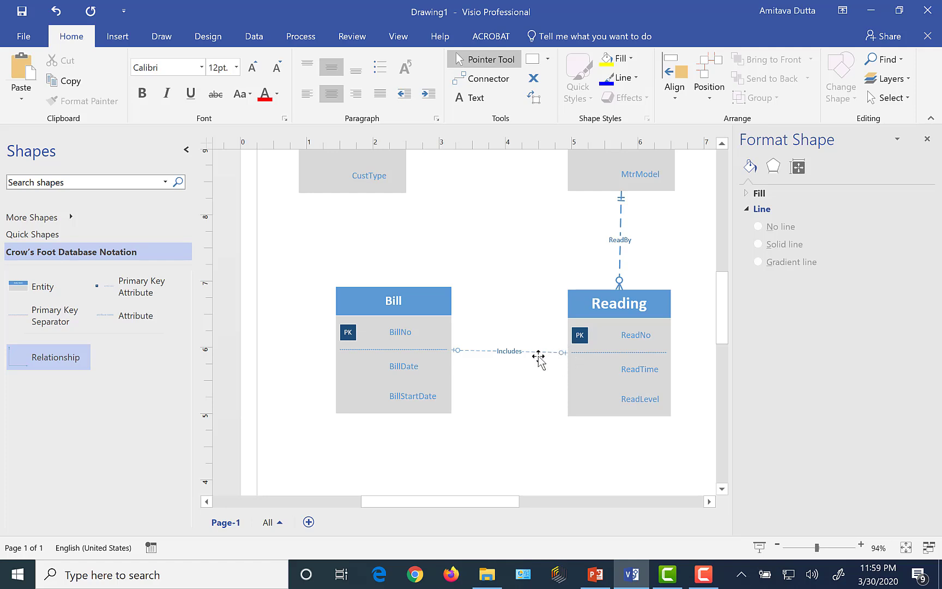
- Set the end symbol of the Includes relationship, at Reading, to 1 or more and switch to the PowerPoint model for comparison
{"action": "left_click", "coordinate": [510, 351]}
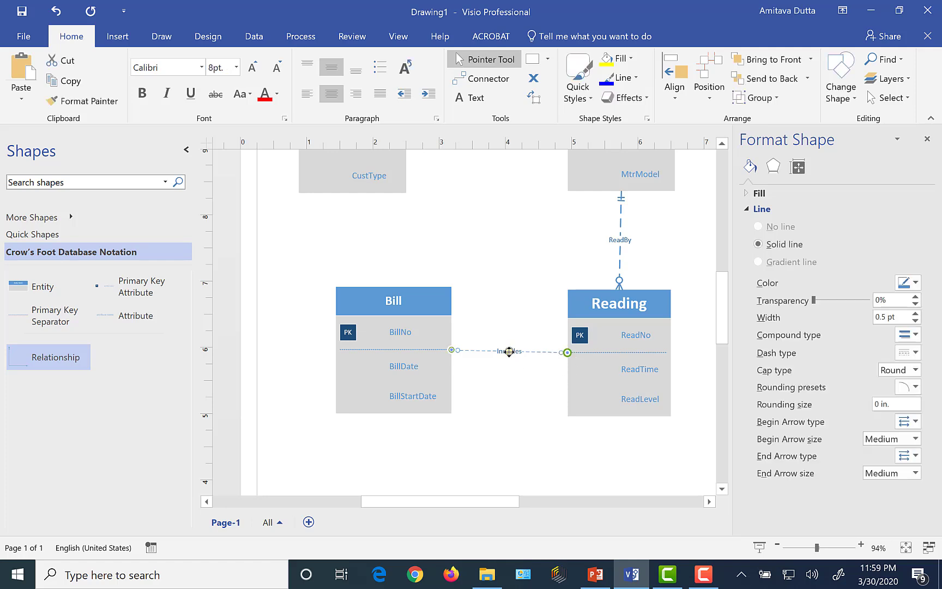
{"action": "right_click", "coordinate": [509, 351]}
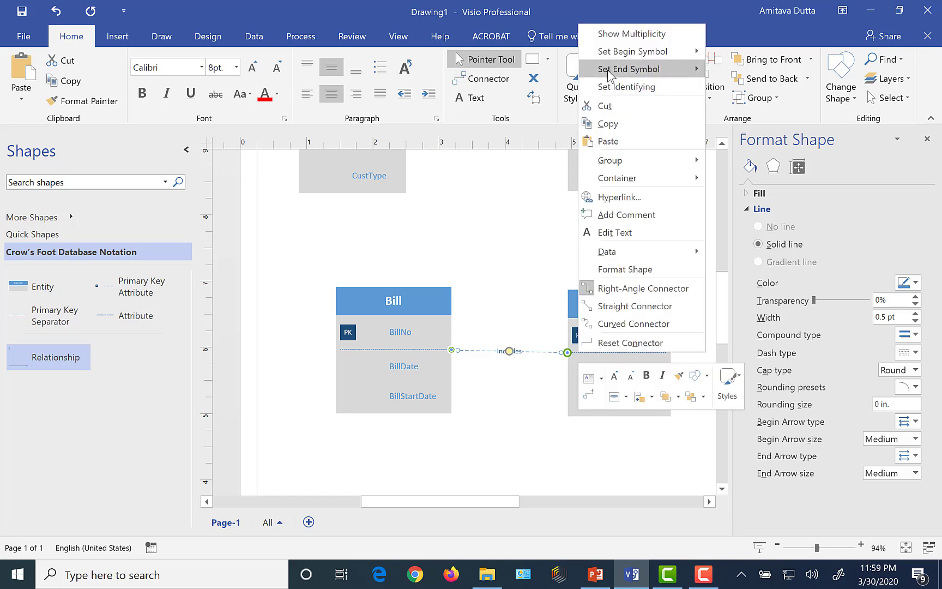
{"action": "mouse_move", "coordinate": [611, 75]}
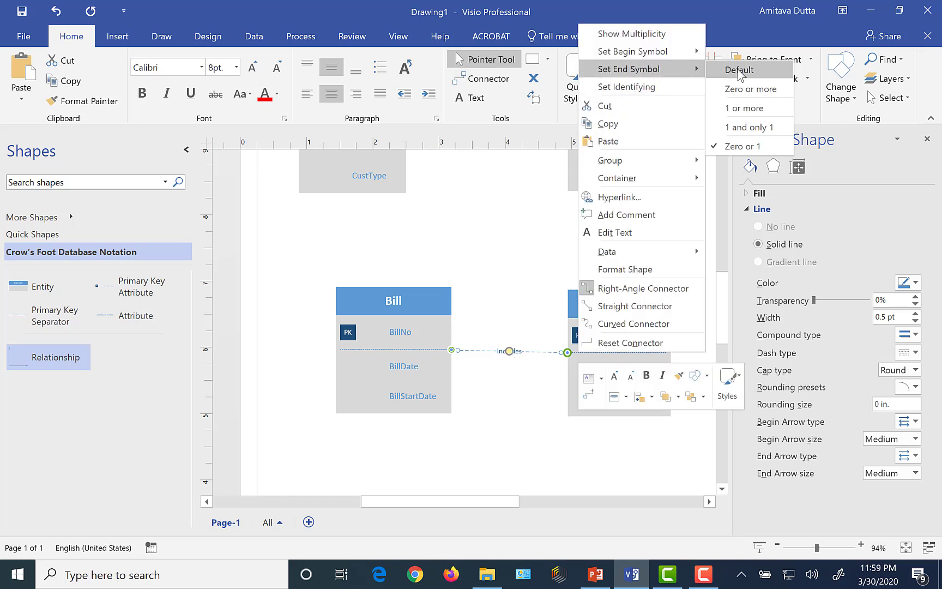
{"action": "left_click", "coordinate": [747, 109]}
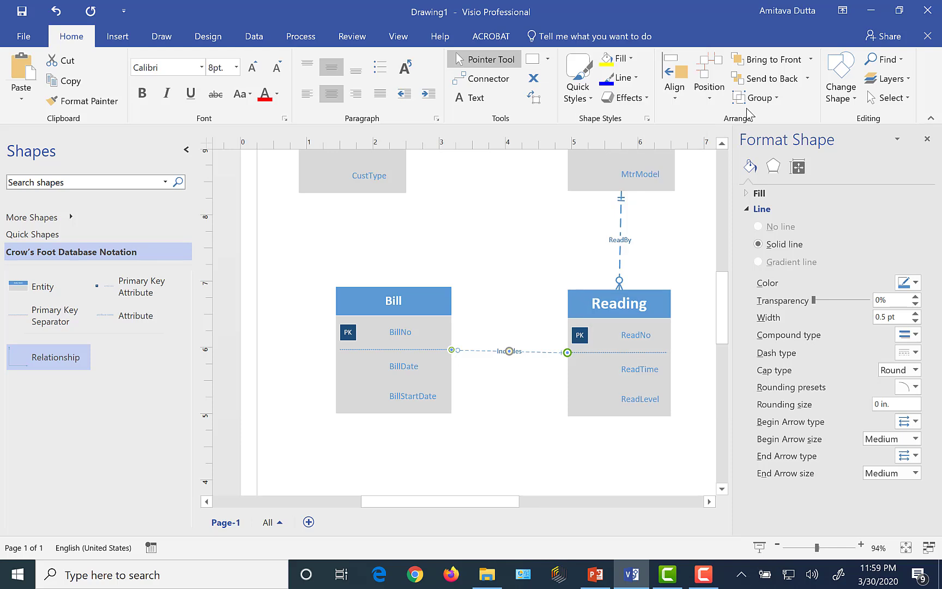
{"action": "left_click", "coordinate": [514, 262]}
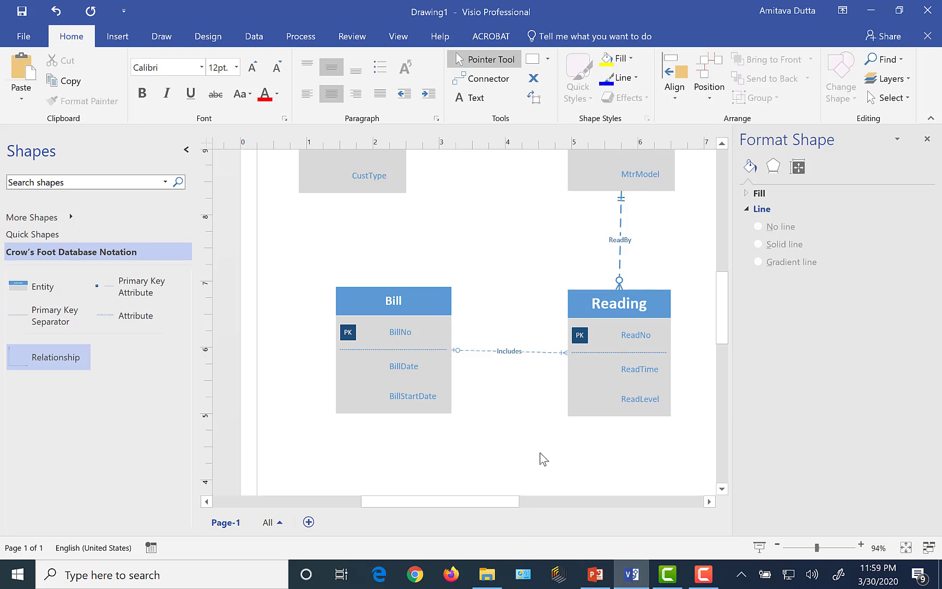
{"action": "left_click", "coordinate": [624, 574]}
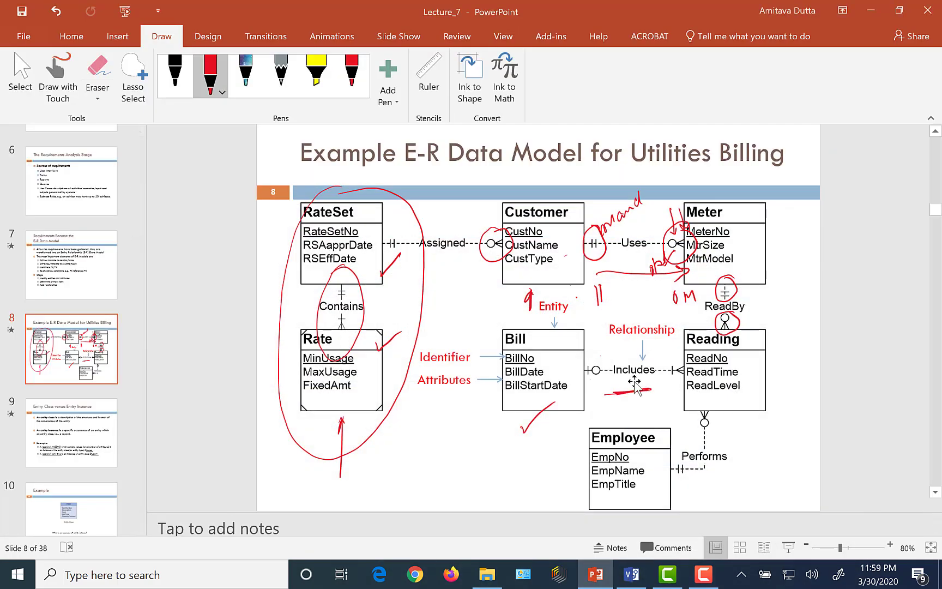
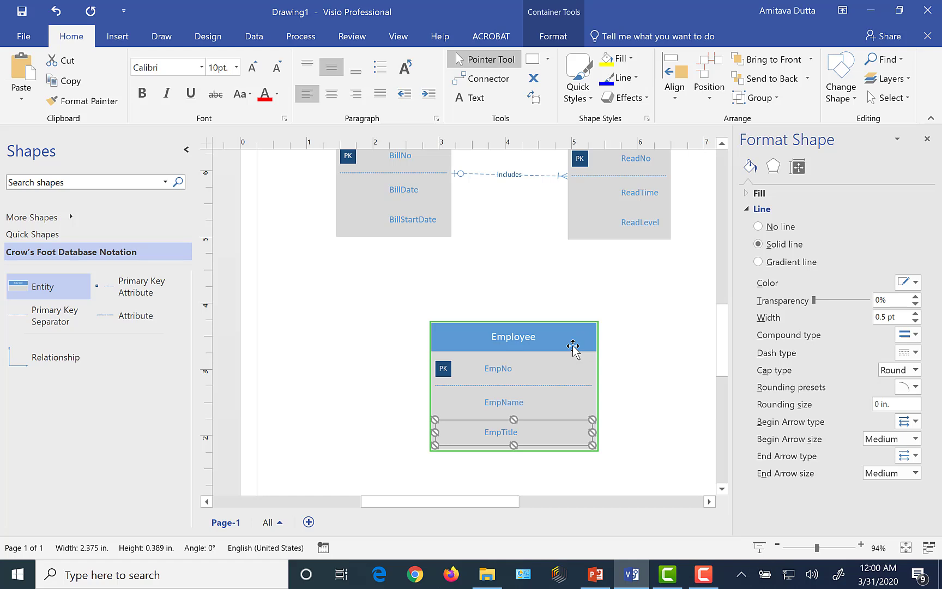
- Narrow the Employee entity to about 1.58 in. wide and move it slightly up and to the right, below Bill and Reading
{"action": "left_click", "coordinate": [566, 341]}
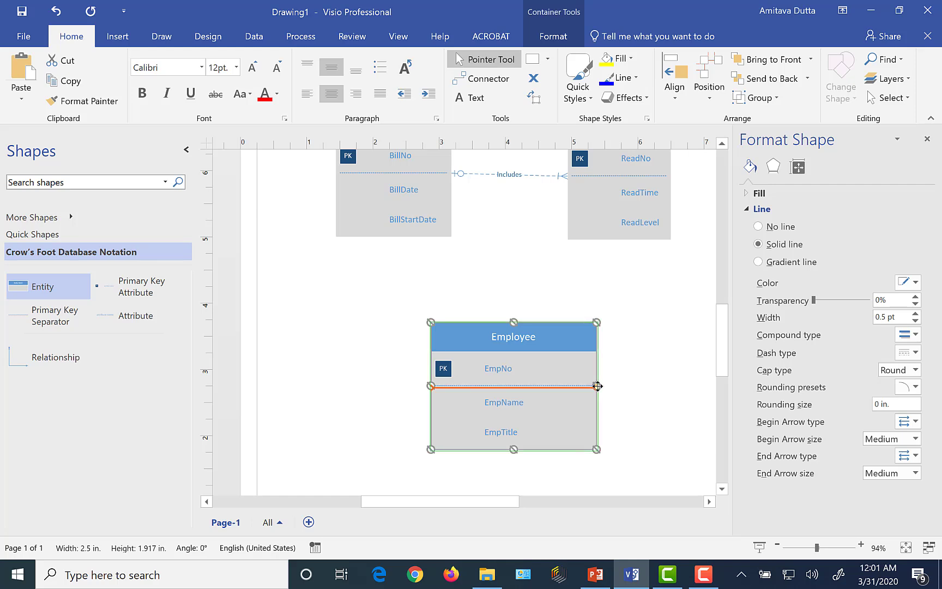
{"action": "left_click_drag", "start_coordinate": [598, 386], "coordinate": [535, 386]}
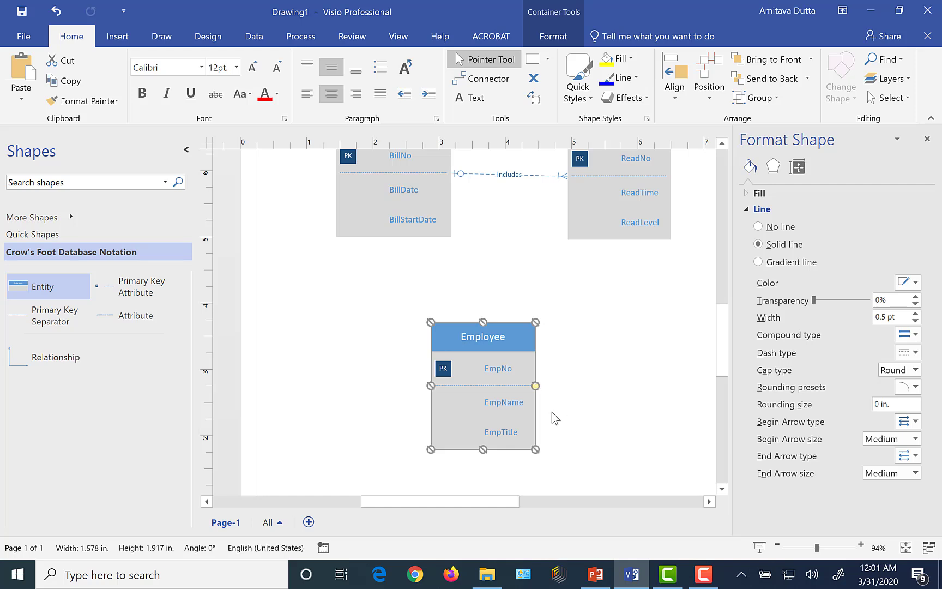
{"action": "left_click_drag", "start_coordinate": [524, 339], "coordinate": [533, 317]}
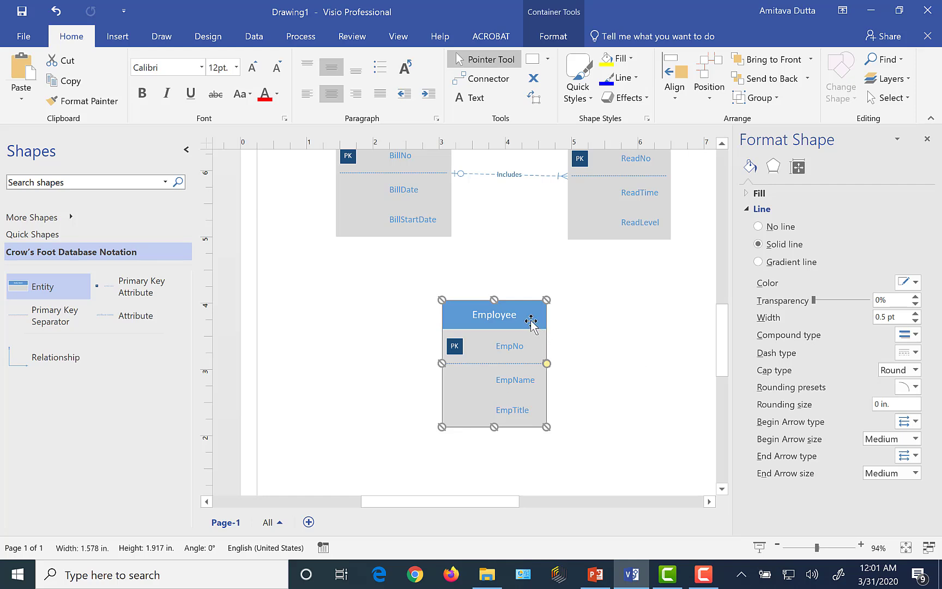
- Add a Relationship connector from the right side of the Employee entity to the bottom of the Reading entity, following the PowerPoint model
{"action": "scroll", "coordinate": [672, 313], "scroll_direction": "up", "scroll_amount": 1}
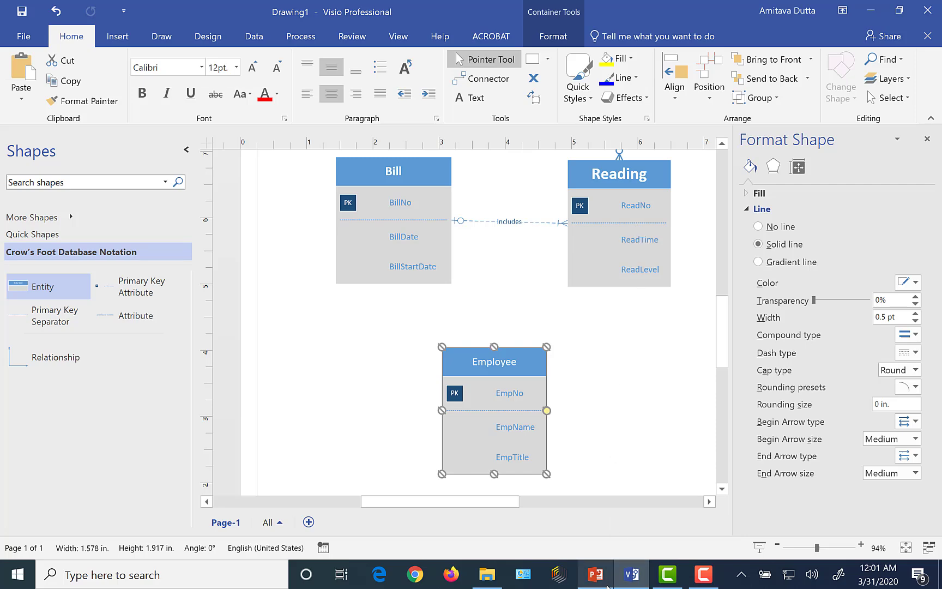
{"action": "left_click", "coordinate": [596, 574]}
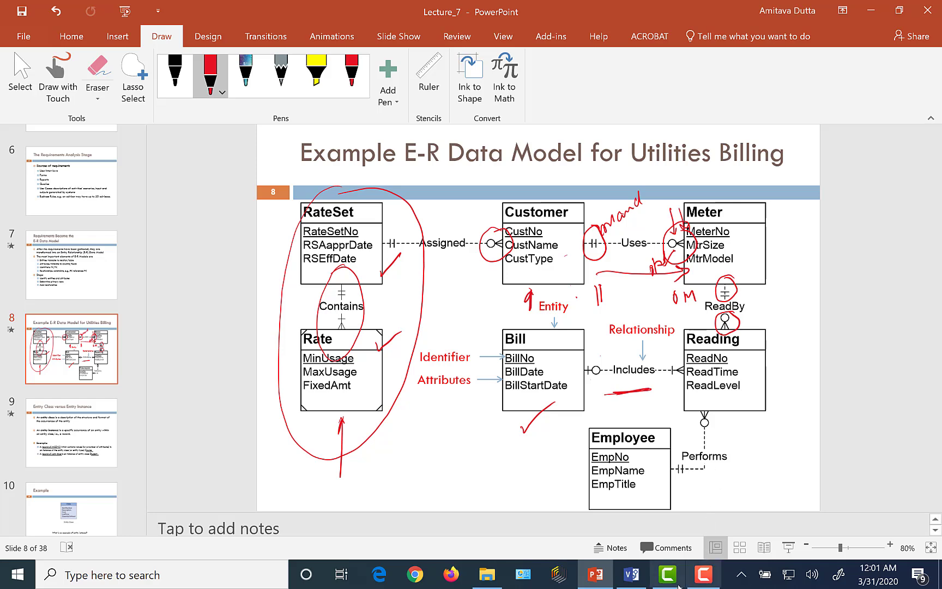
{"action": "left_click", "coordinate": [631, 574]}
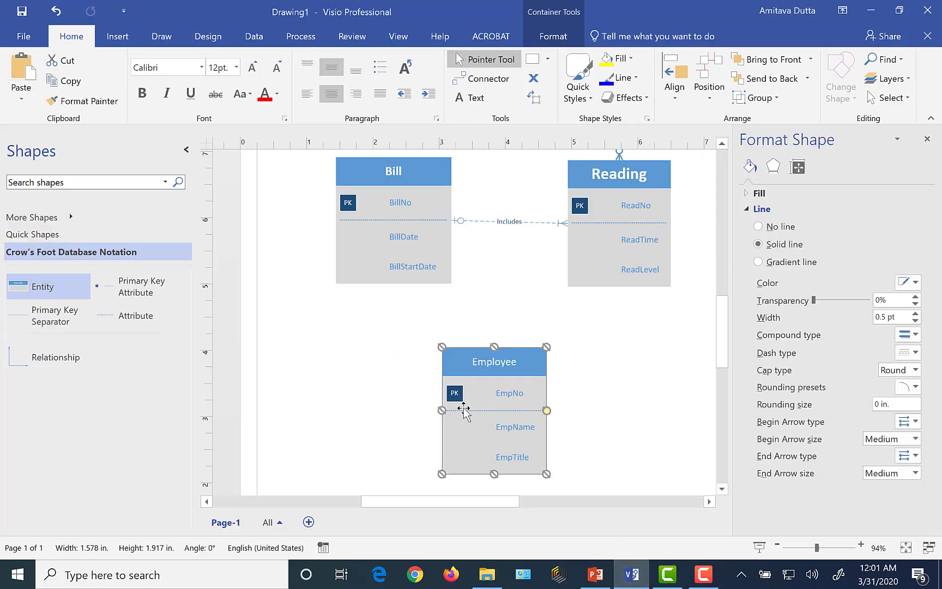
{"action": "left_click_drag", "start_coordinate": [36, 360], "coordinate": [651, 360]}
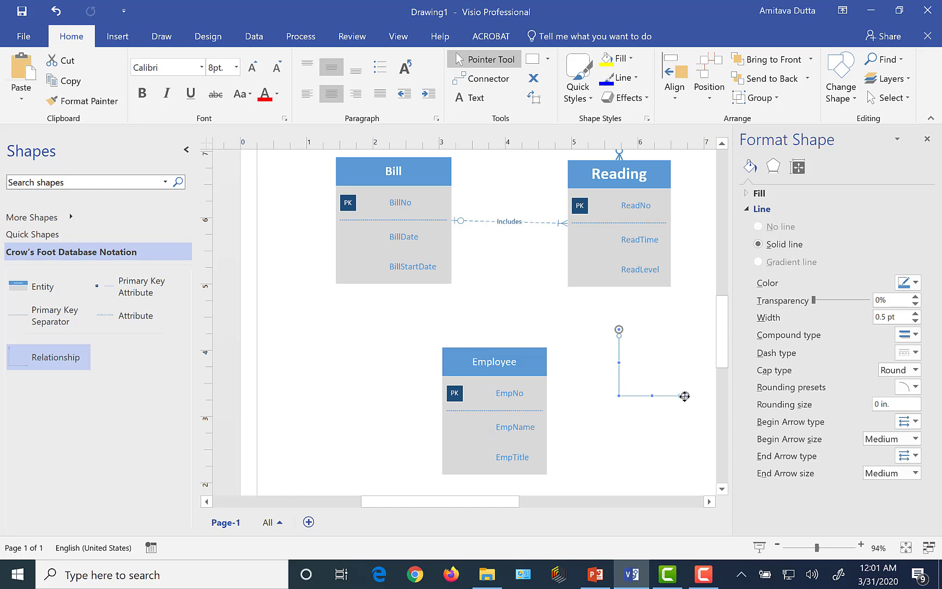
{"action": "left_click_drag", "start_coordinate": [686, 395], "coordinate": [547, 408]}
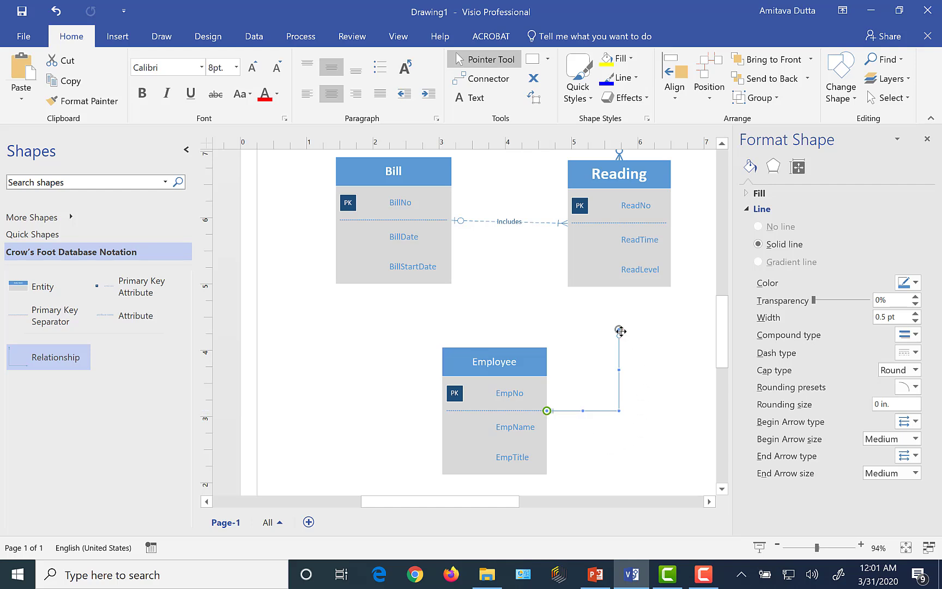
{"action": "left_click_drag", "start_coordinate": [620, 329], "coordinate": [619, 286]}
{"action": "left_click", "coordinate": [686, 376]}
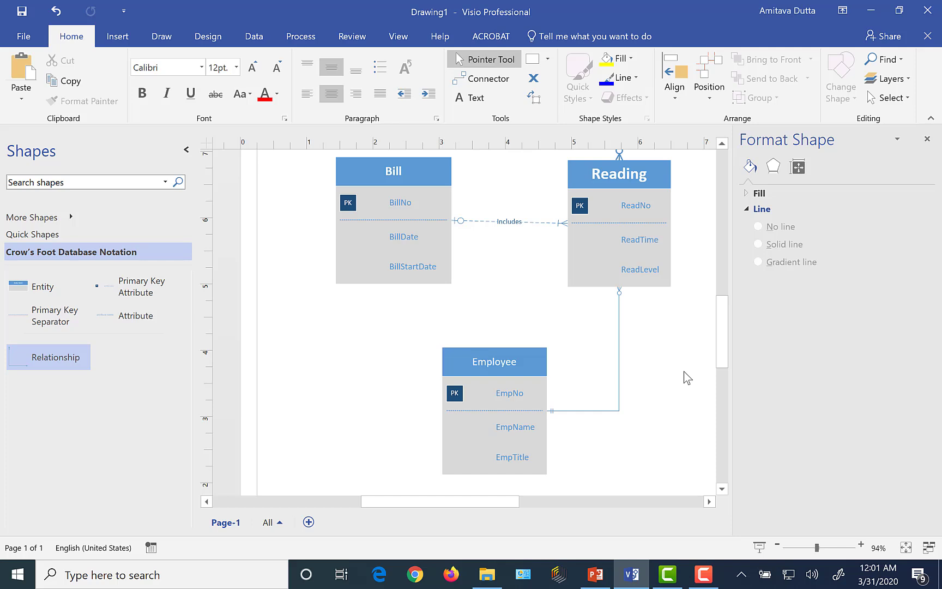
- Make the relationship between Employee and Reading non-identifying by turning off Set Identifying
{"action": "left_click", "coordinate": [620, 360]}
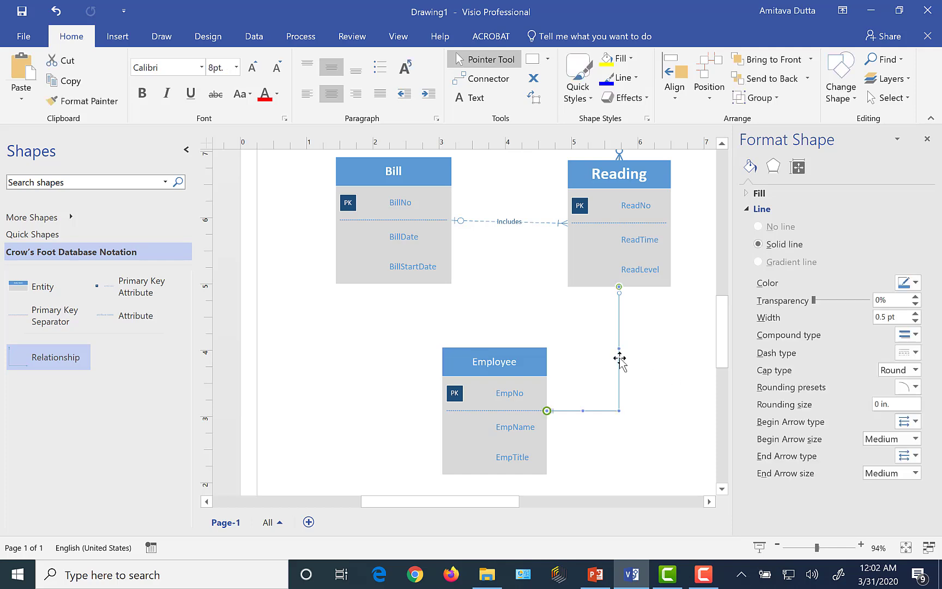
{"action": "right_click", "coordinate": [620, 362]}
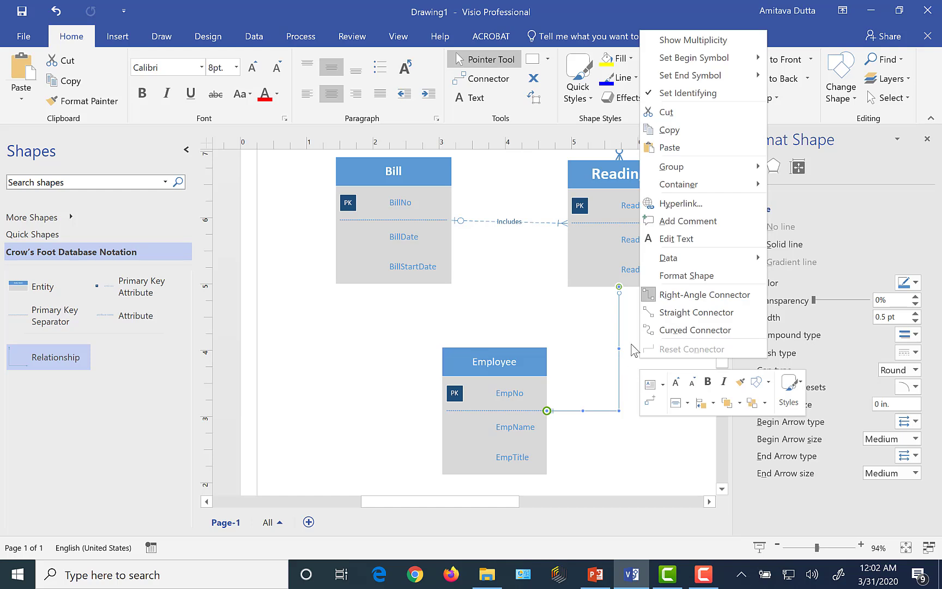
{"action": "left_click", "coordinate": [701, 96]}
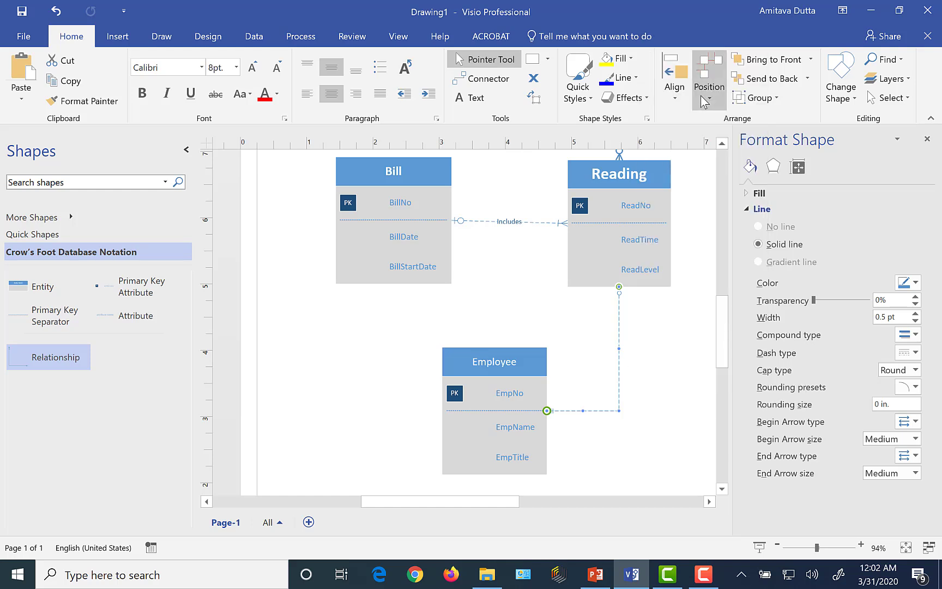
{"action": "left_click", "coordinate": [677, 446]}
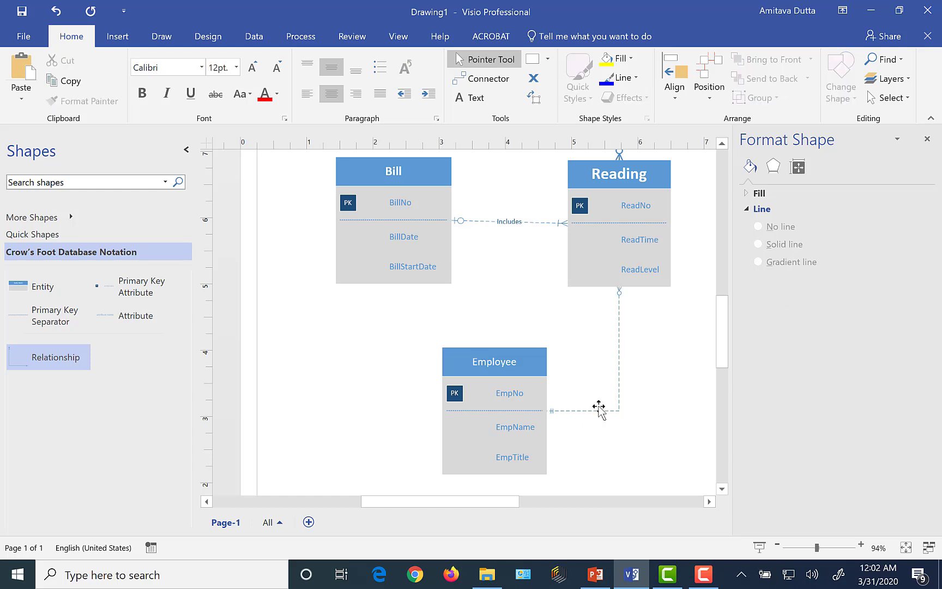
- Label the relationship between Employee and Reading Performs, checking the name in the PowerPoint model
{"action": "left_click", "coordinate": [620, 363]}
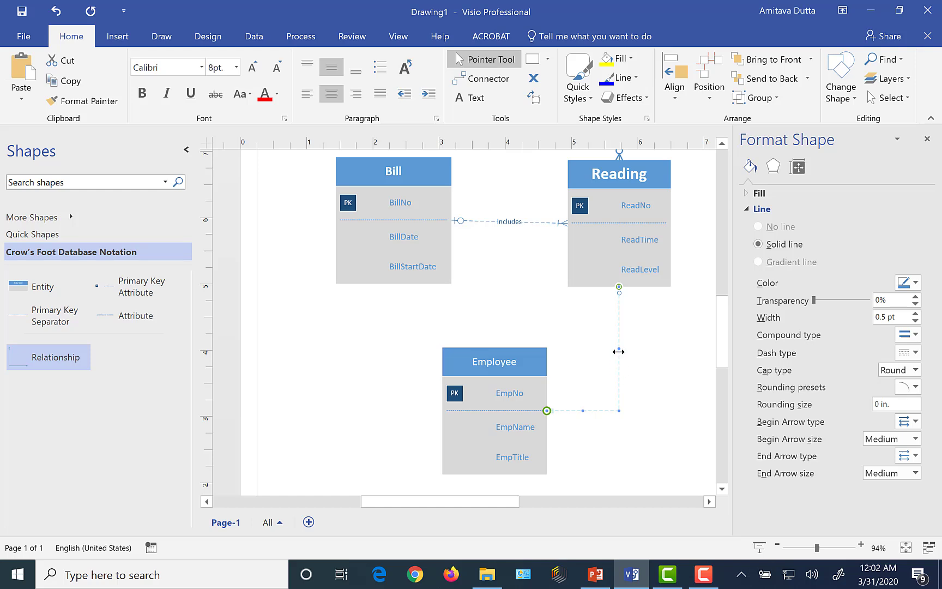
{"action": "double_click", "coordinate": [619, 350]}
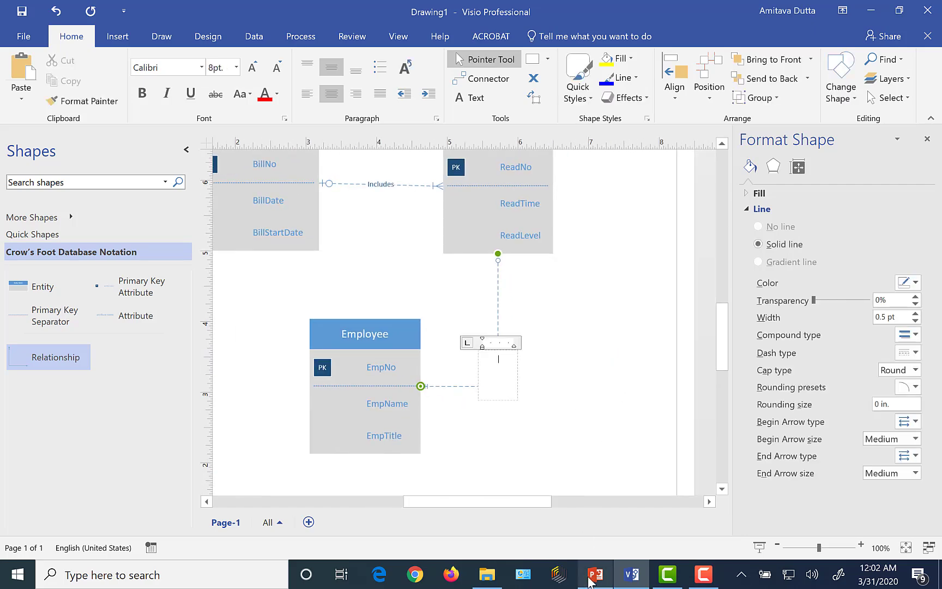
{"action": "left_click", "coordinate": [590, 581]}
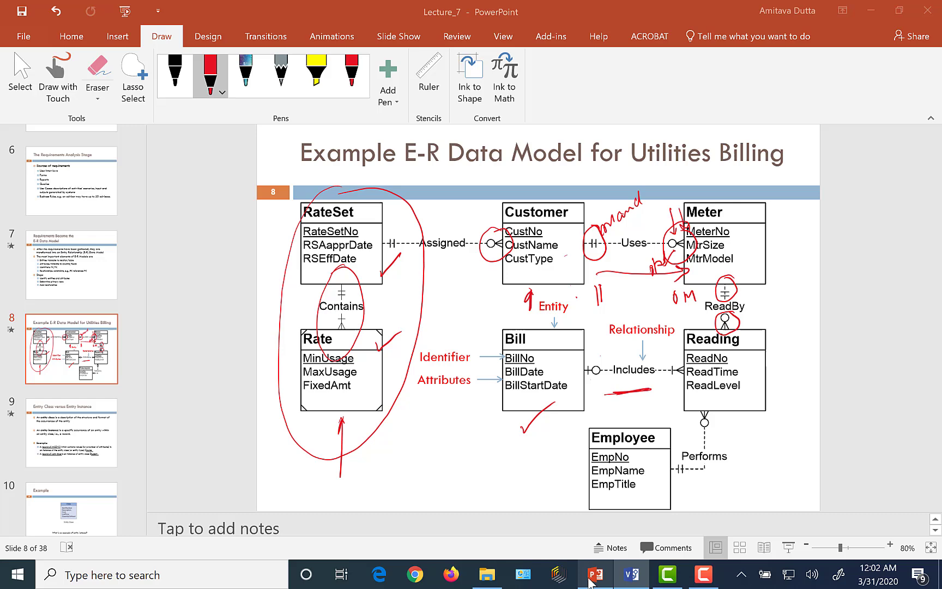
{"action": "left_click", "coordinate": [631, 581]}
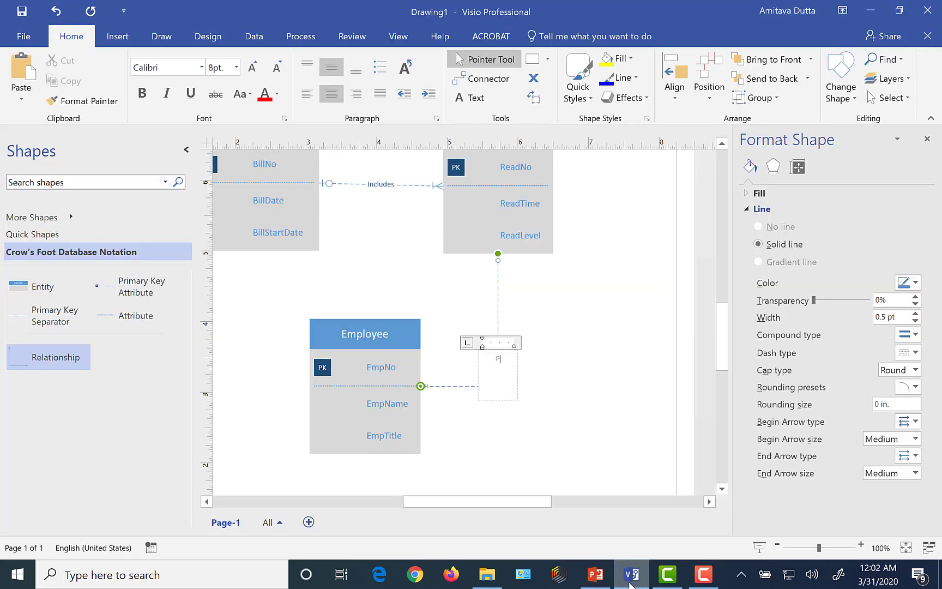
{"action": "type", "text": "s"}
{"action": "key", "text": "Escape"}
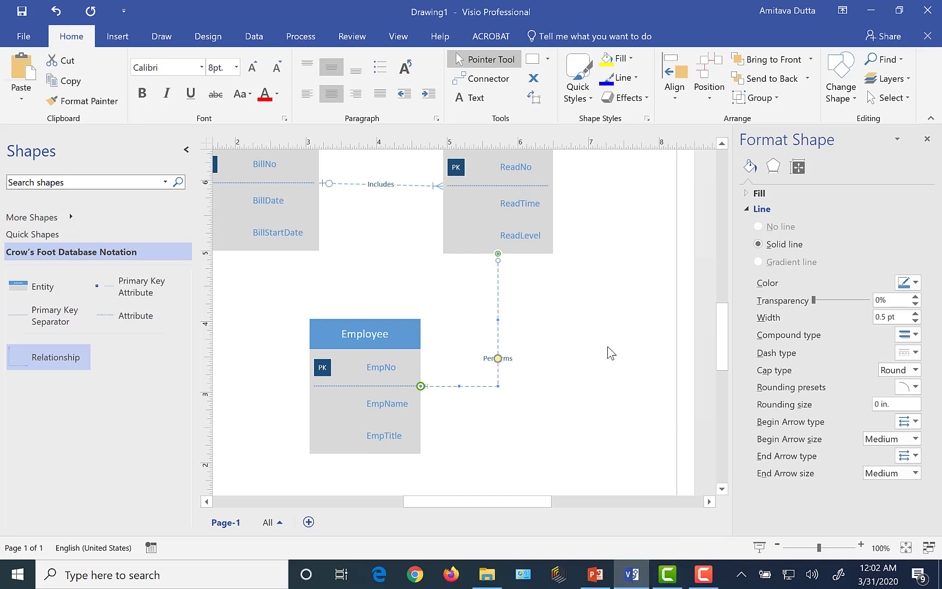
{"action": "left_click", "coordinate": [607, 347]}
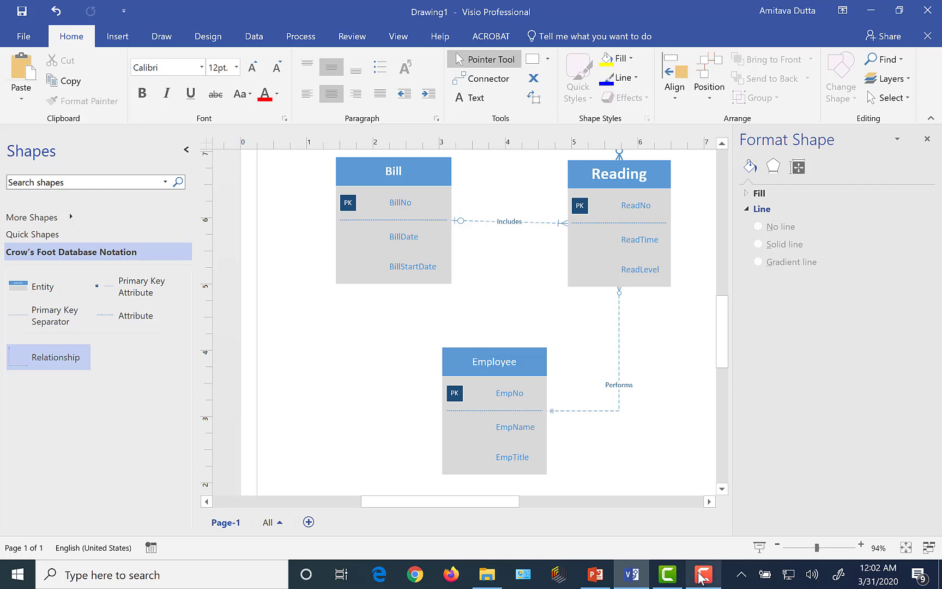
- Compare the drawing with the Utilities Billing model in PowerPoint, checking the Performs relationship and the remaining entities, and return to Visio
{"action": "left_click", "coordinate": [642, 585]}
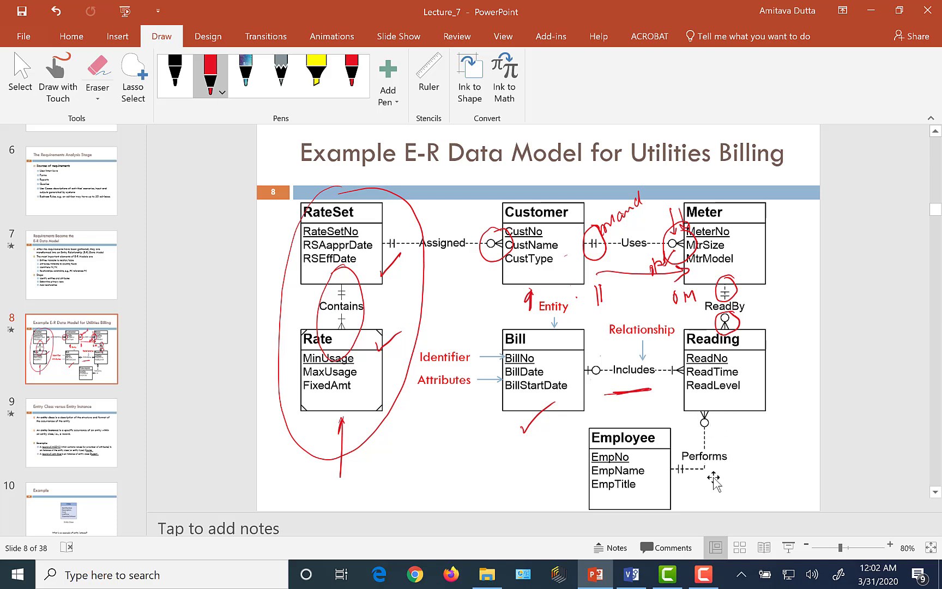
{"action": "left_click", "coordinate": [638, 582]}
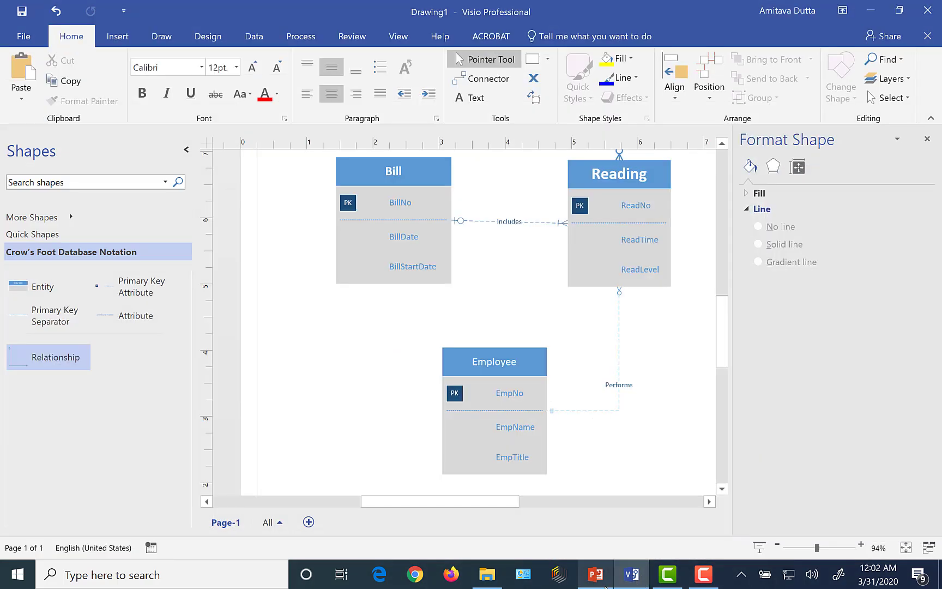
{"action": "left_click", "coordinate": [596, 576]}
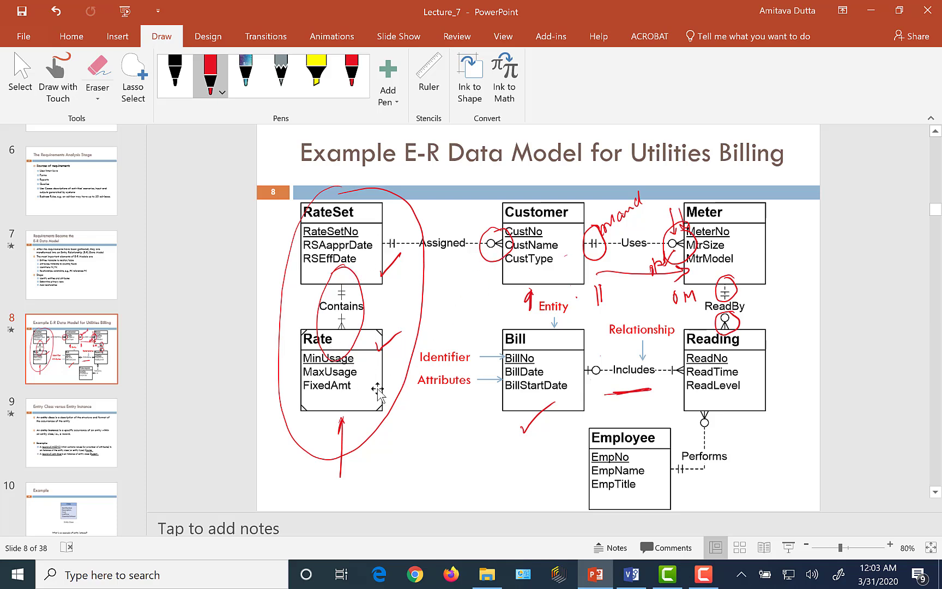
{"action": "left_click", "coordinate": [626, 585]}
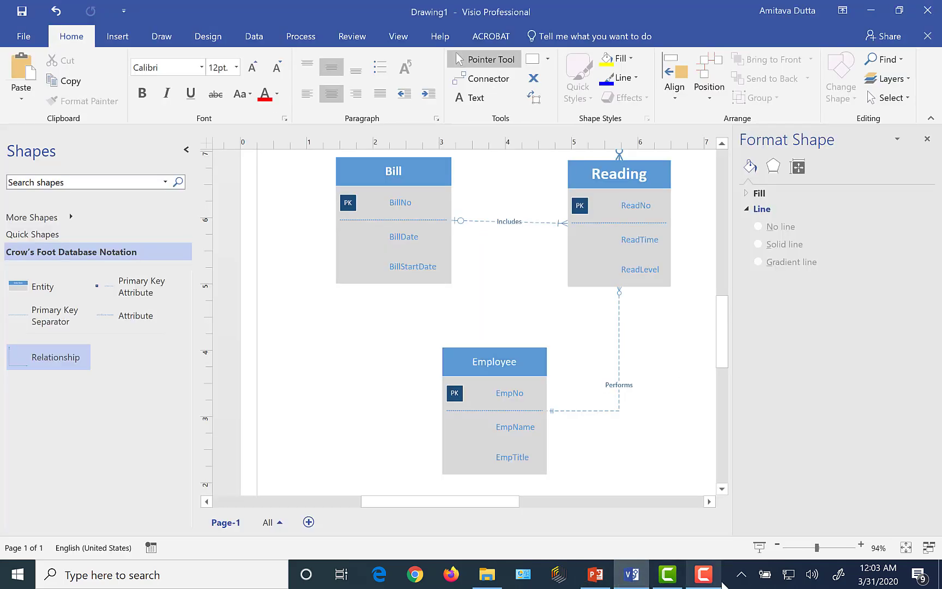
{"action": "left_click", "coordinate": [717, 583]}
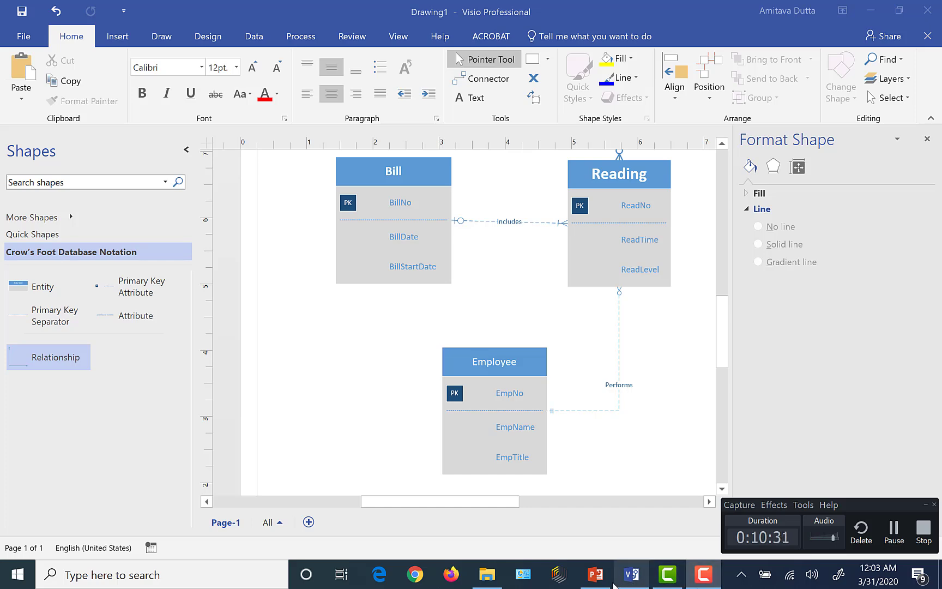
{"action": "mouse_move", "coordinate": [609, 585]}
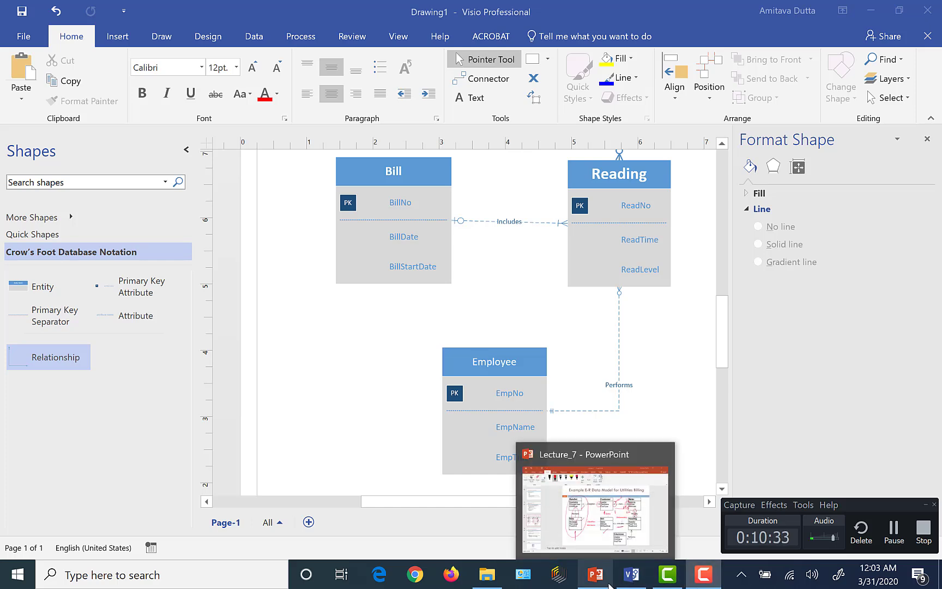
{"action": "left_click", "coordinate": [629, 580]}
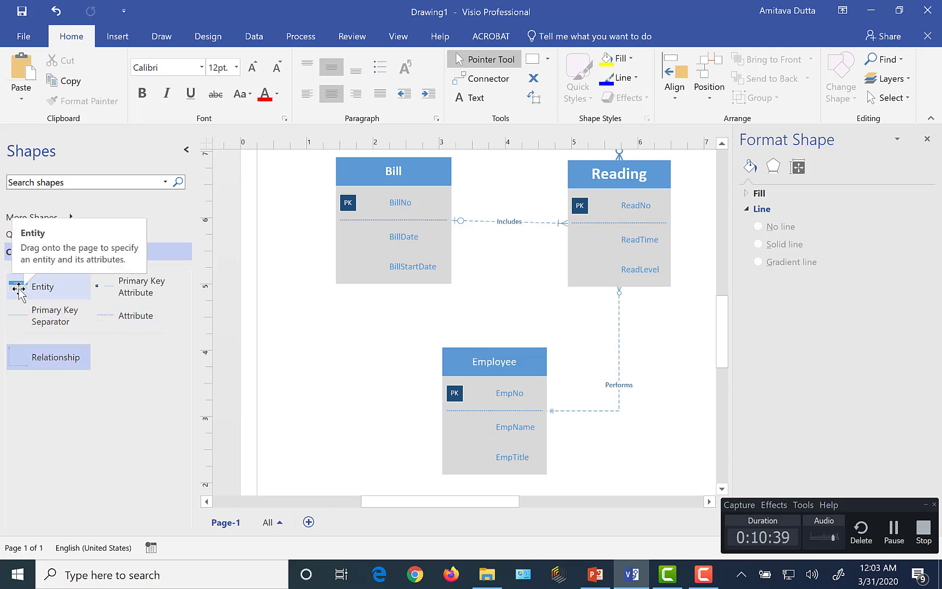
- Add a new Entity shape and place it in the empty area to the left of the Bill entity
{"action": "left_click_drag", "start_coordinate": [19, 288], "coordinate": [248, 215]}
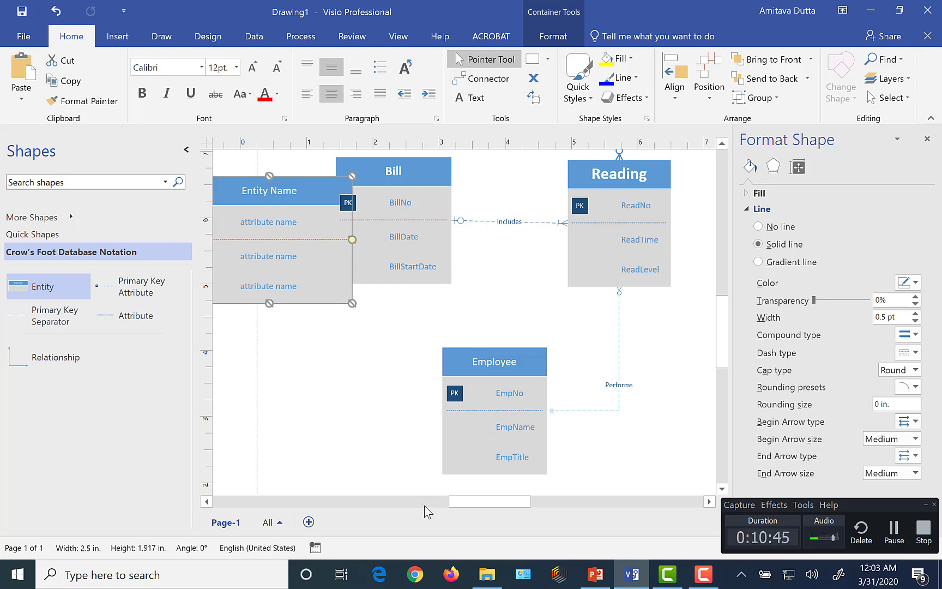
{"action": "left_click", "coordinate": [207, 501]}
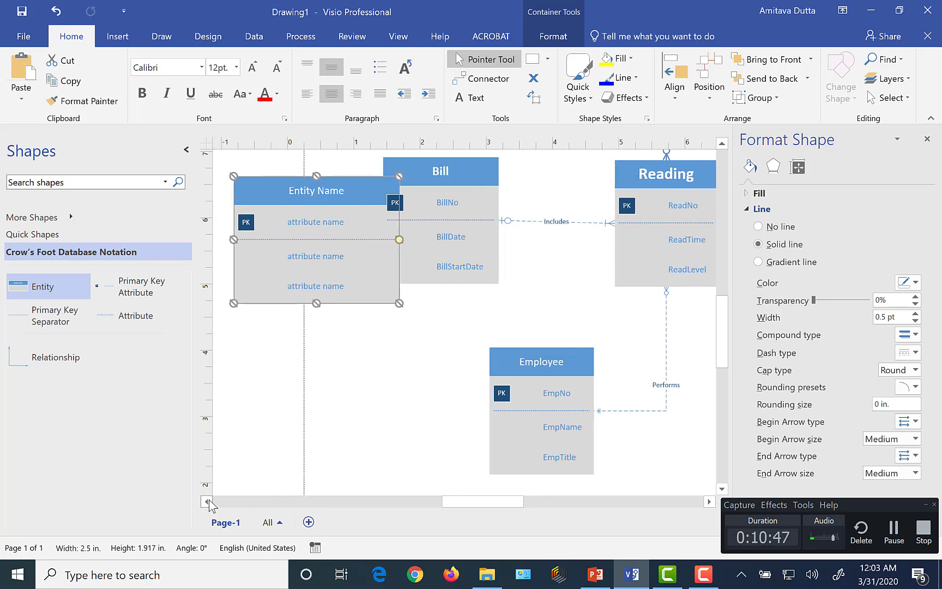
{"action": "left_click", "coordinate": [210, 500]}
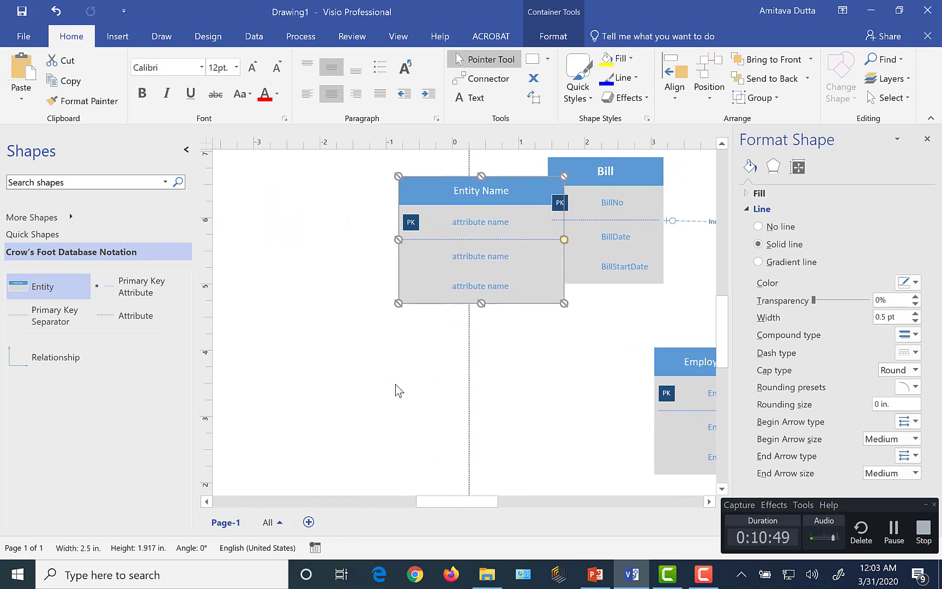
{"action": "left_click_drag", "start_coordinate": [440, 190], "coordinate": [330, 175]}
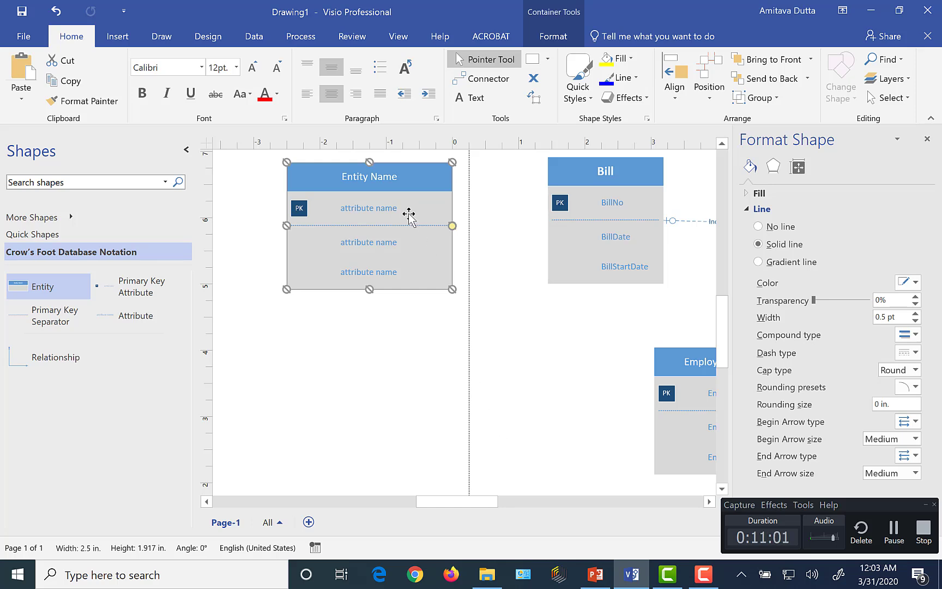
- Name the new entity left of Bill RateSet
{"action": "double_click", "coordinate": [375, 180]}
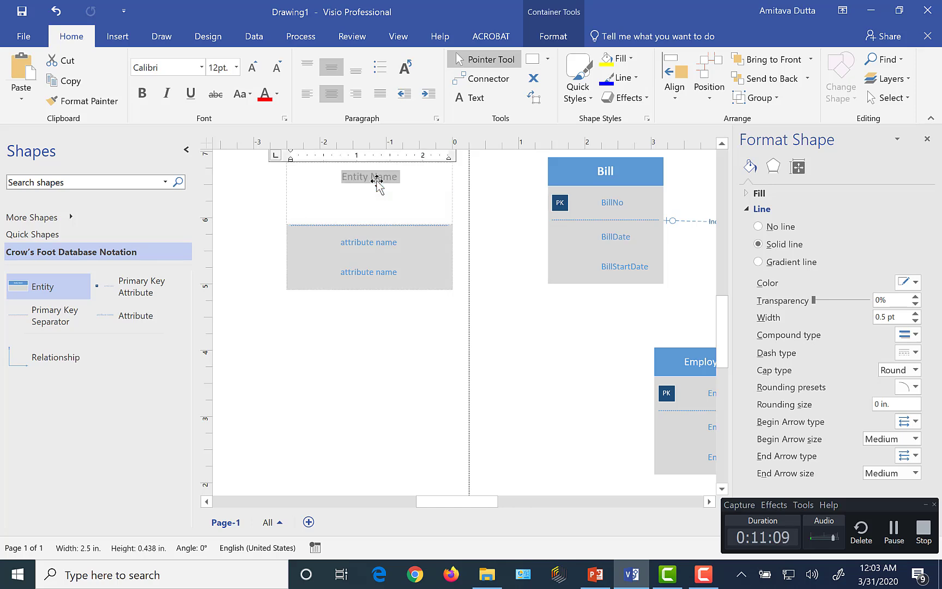
{"action": "type", "text": "RateSet"}
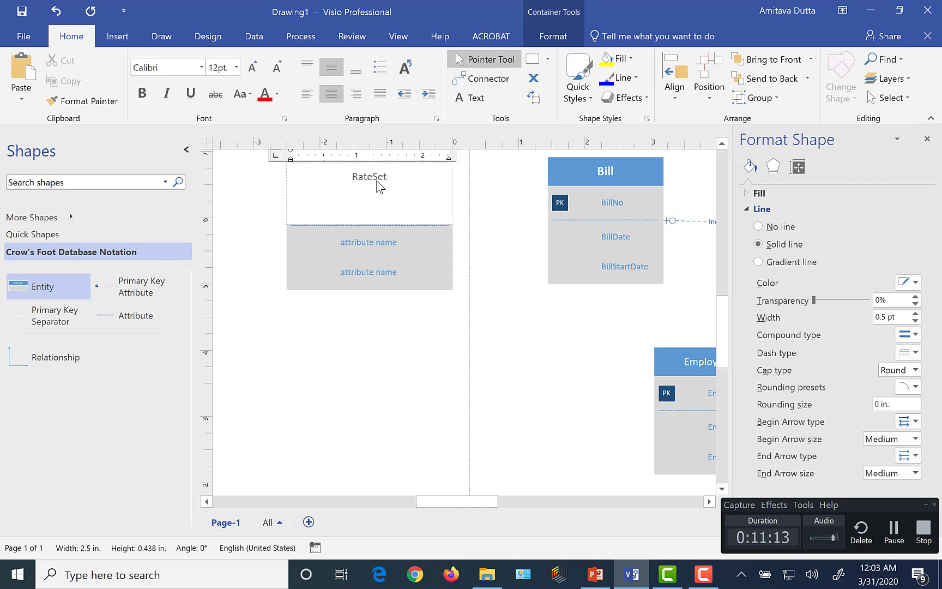
{"action": "key", "text": "Escape"}
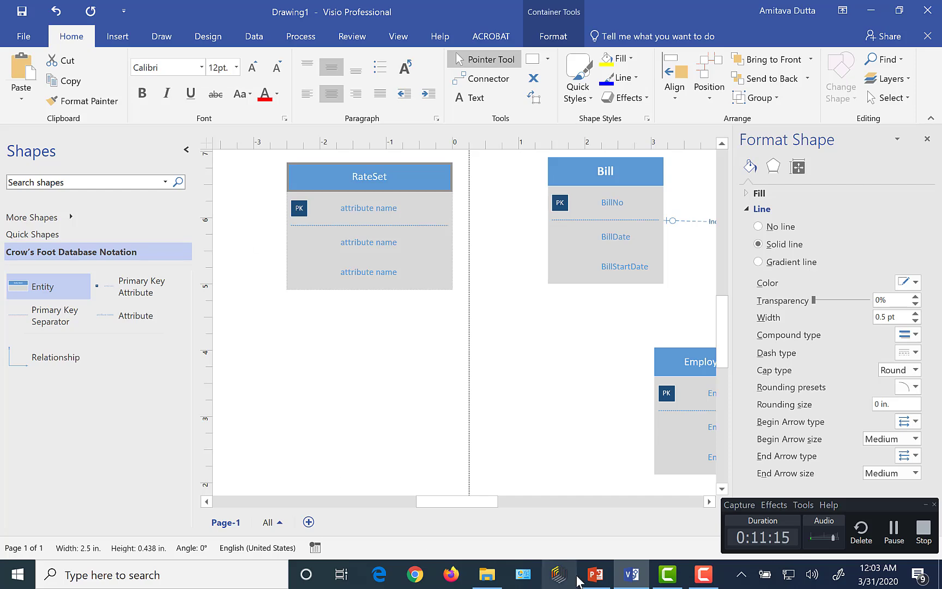
- Check the RateSet attributes in the PowerPoint model and name the entity's primary key attribute RateSetNo
{"action": "left_click", "coordinate": [592, 582]}
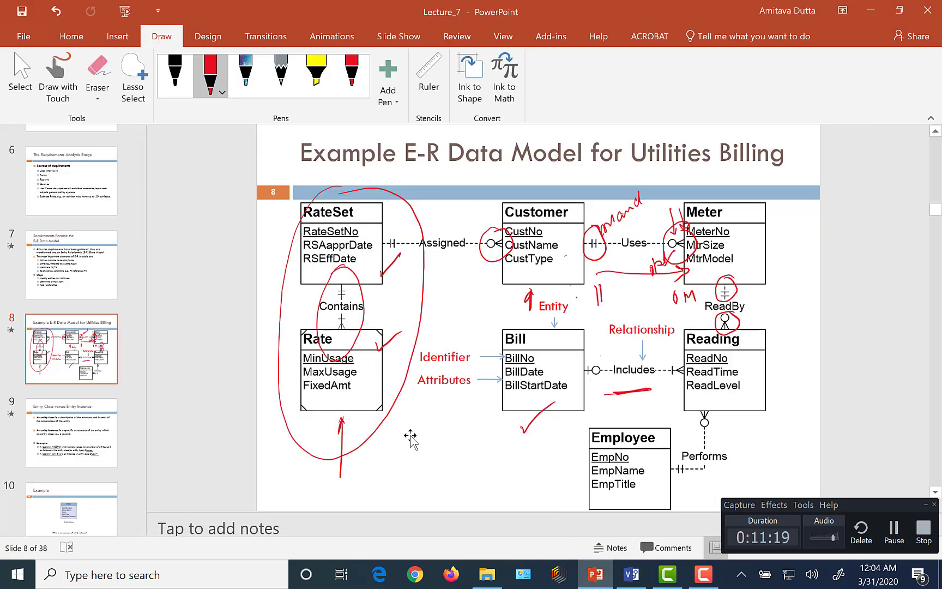
{"action": "left_click", "coordinate": [632, 579]}
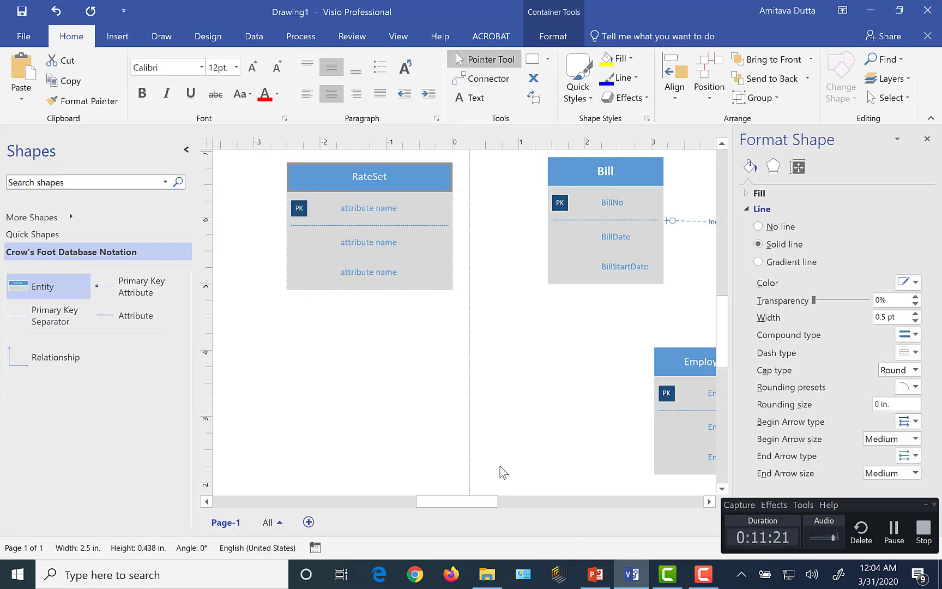
{"action": "left_click", "coordinate": [369, 212]}
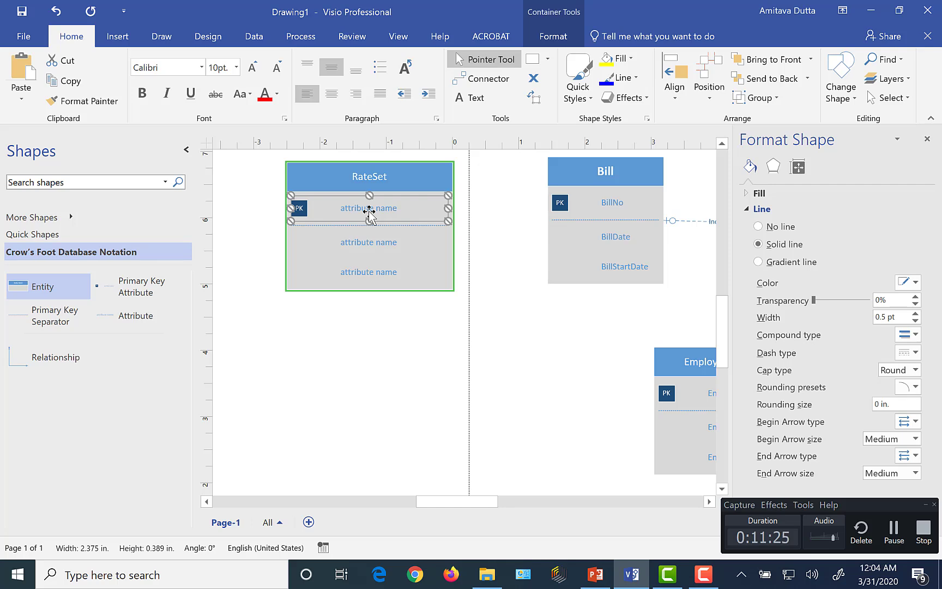
{"action": "type", "text": "RateSetNo"}
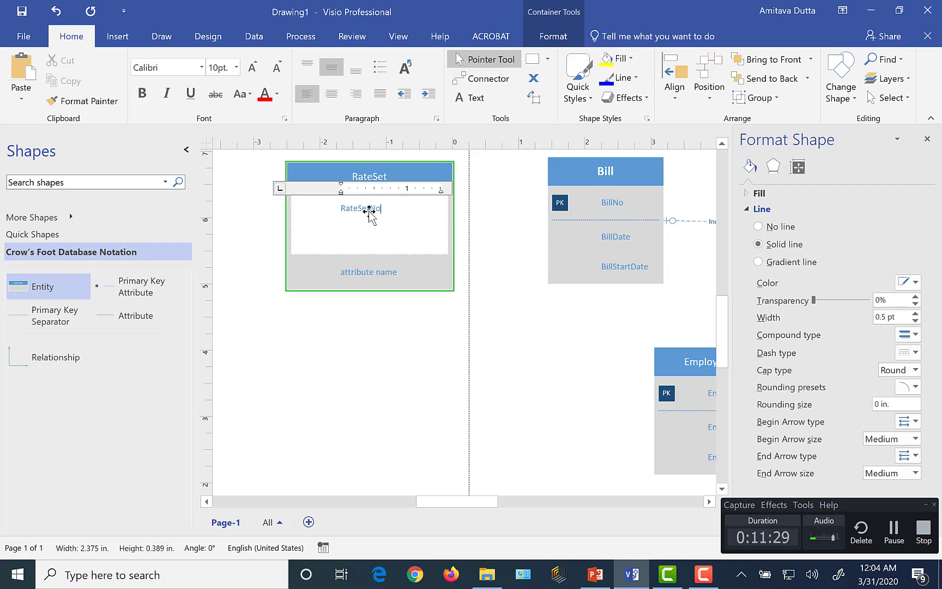
{"action": "key", "text": "Escape"}
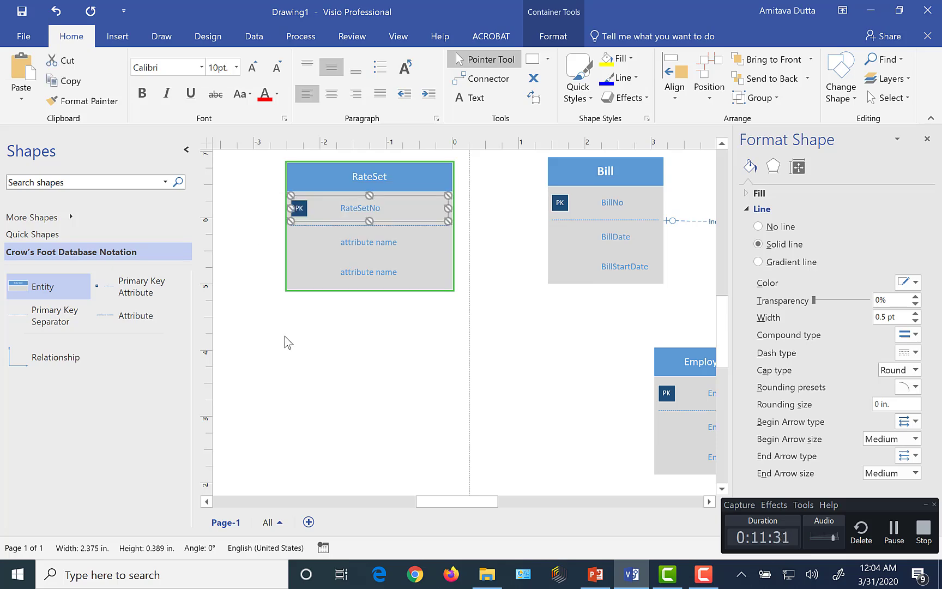
- Check the RateSet attributes in the PowerPoint model and name the entity's first non-key attribute RateApprDate in Visio
{"action": "left_click", "coordinate": [595, 572]}
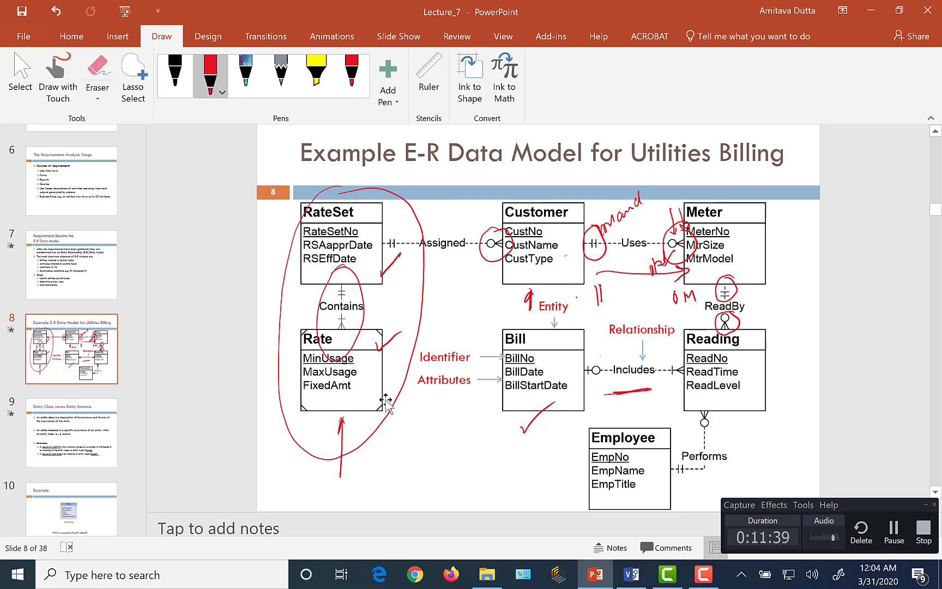
{"action": "left_click", "coordinate": [630, 574]}
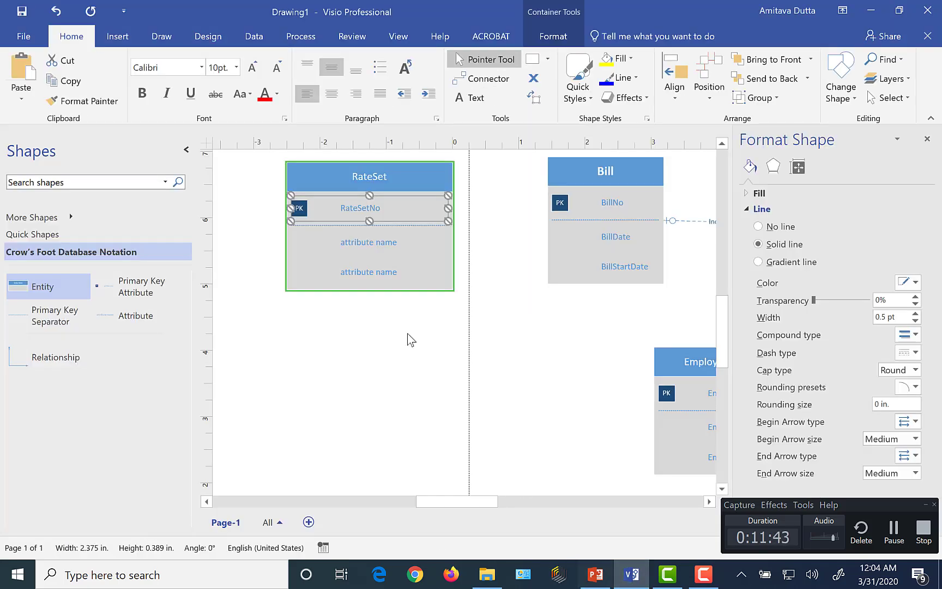
{"action": "left_click", "coordinate": [352, 243]}
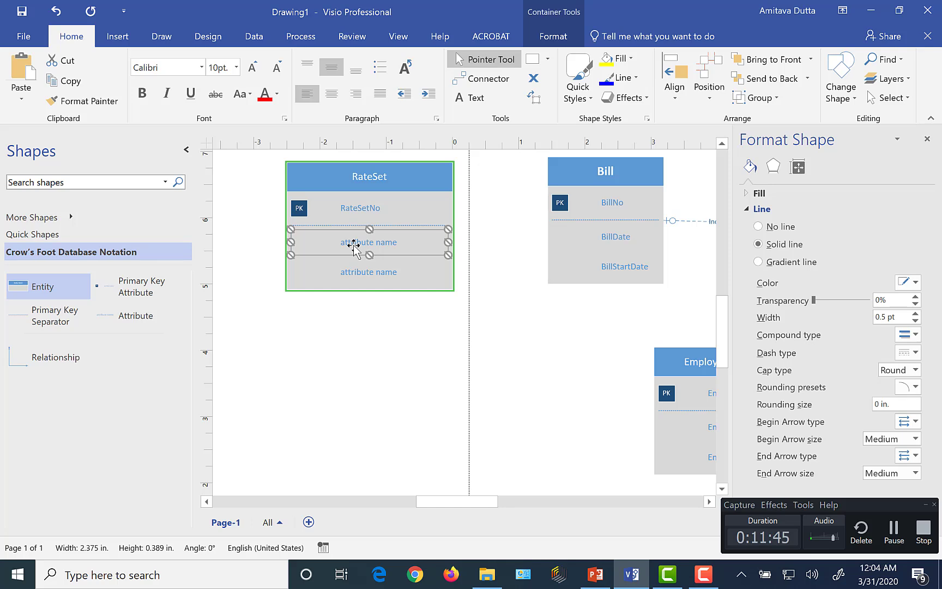
{"action": "double_click", "coordinate": [353, 245]}
{"action": "type", "text": "Rat"}
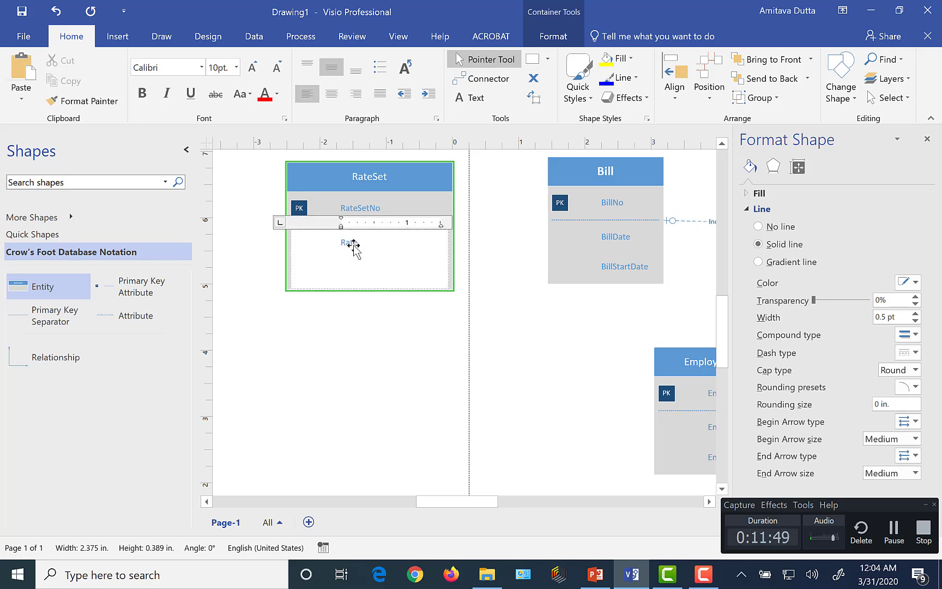
{"action": "type", "text": "eApprDate"}
{"action": "key", "text": "Return"}
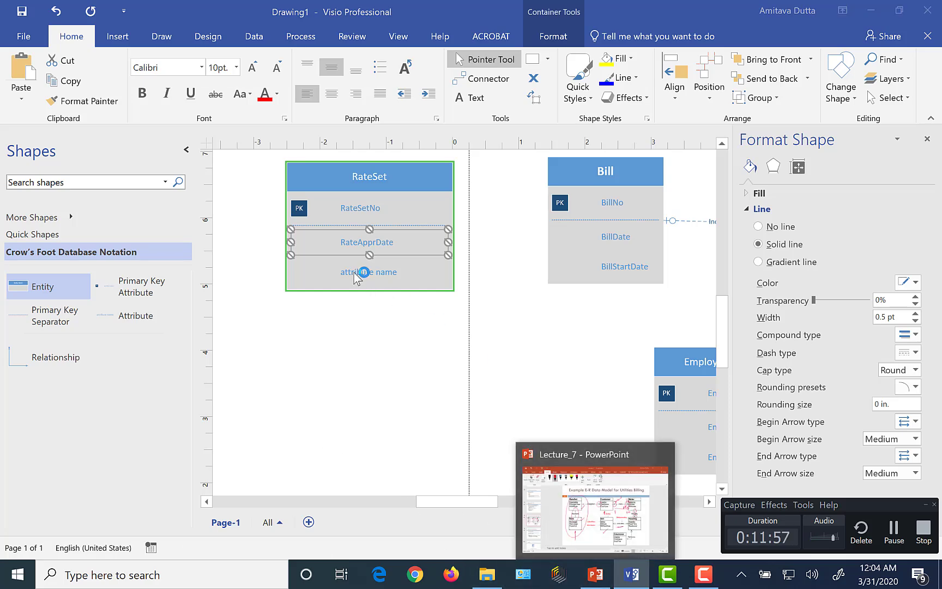
- Check the PowerPoint model, name RateSet's last attribute RSEffDate, and narrow the entity to about 1.8 in. wide
{"action": "left_click", "coordinate": [611, 581]}
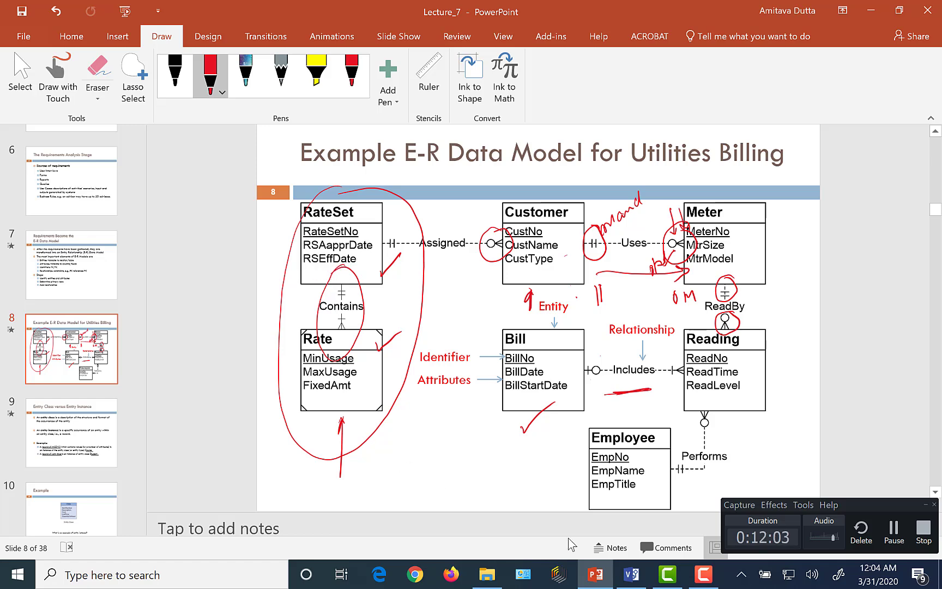
{"action": "left_click", "coordinate": [609, 581]}
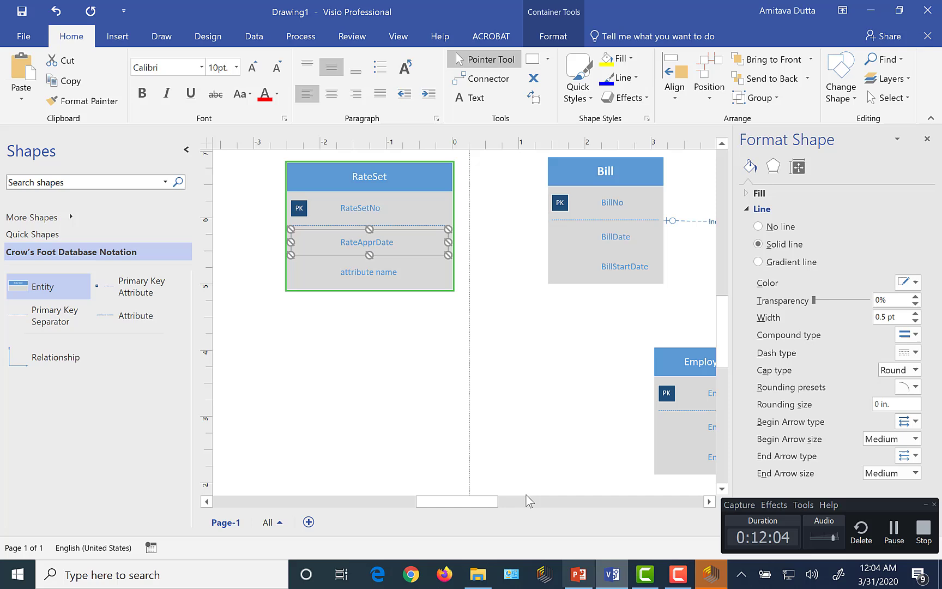
{"action": "left_click", "coordinate": [364, 273]}
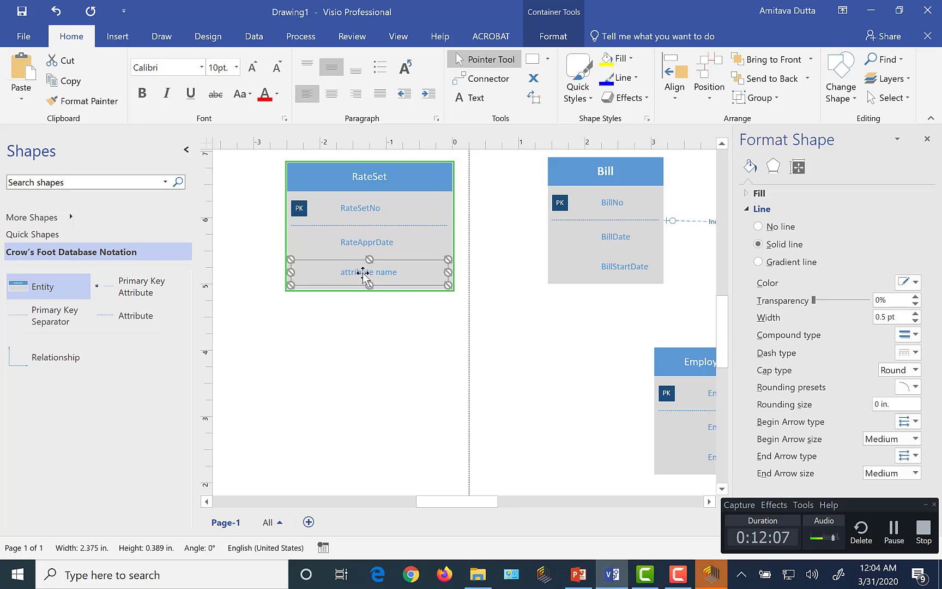
{"action": "type", "text": "RSE"}
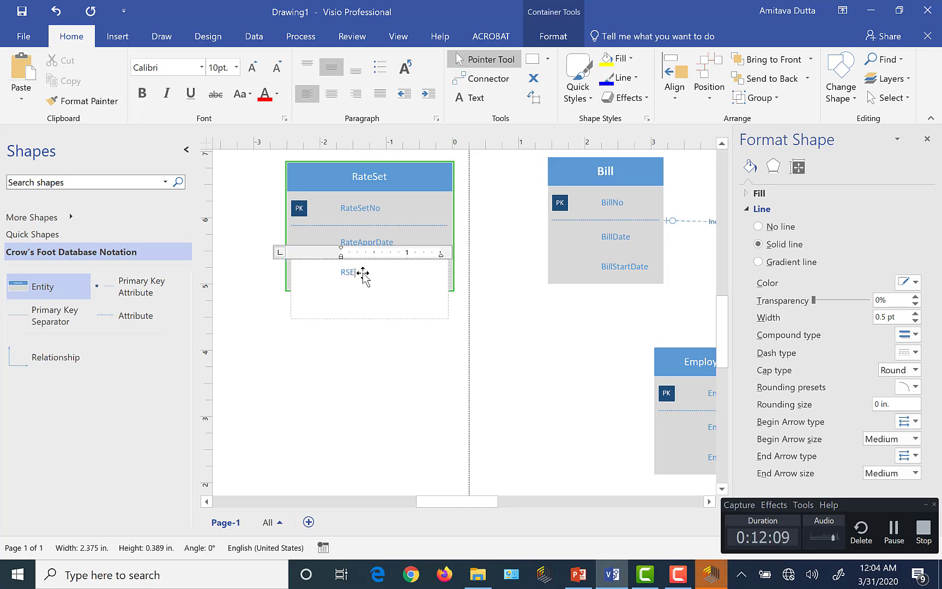
{"action": "type", "text": "ffDate"}
{"action": "key", "text": "Escape"}
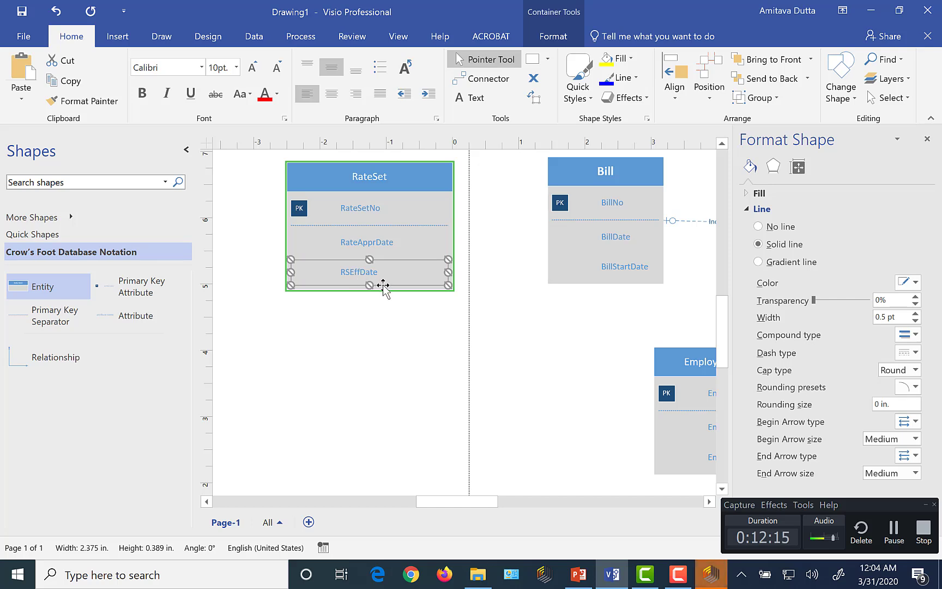
{"action": "left_click", "coordinate": [440, 216]}
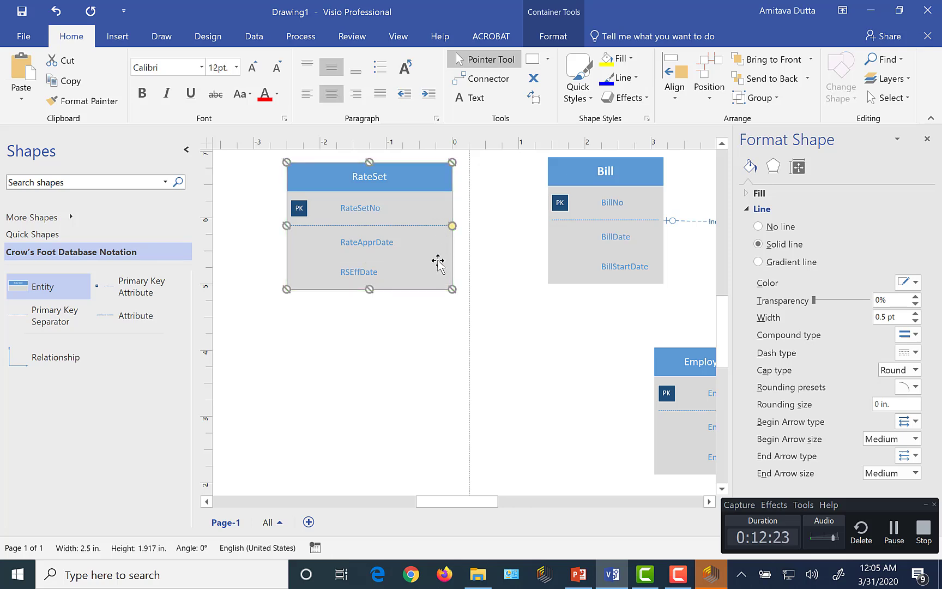
{"action": "left_click_drag", "start_coordinate": [452, 225], "coordinate": [405, 221]}
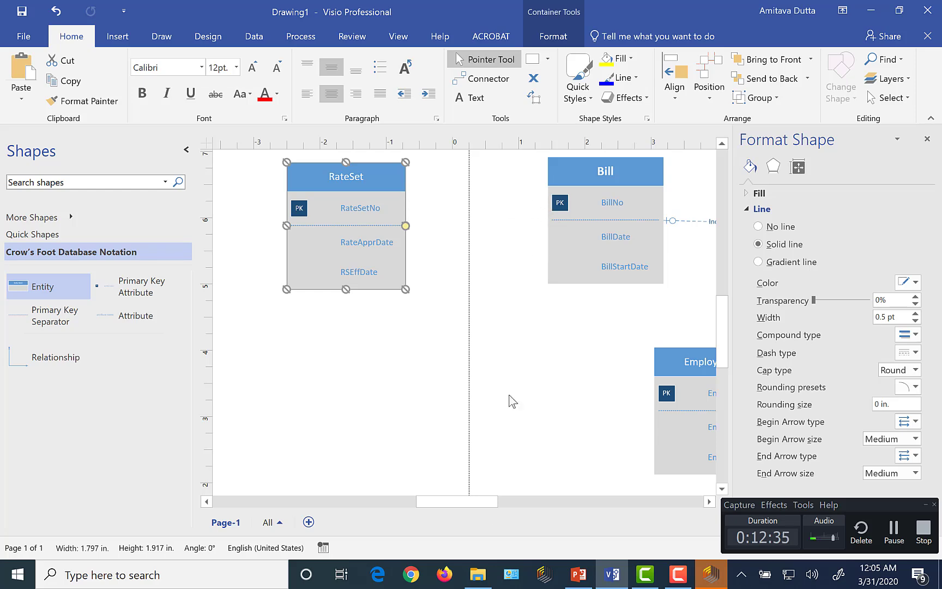
- Compare with the PowerPoint model and connect RateSet to Bill with a Relationship, attaching its end to RateSet and its beginning to Bill
{"action": "left_click", "coordinate": [585, 585]}
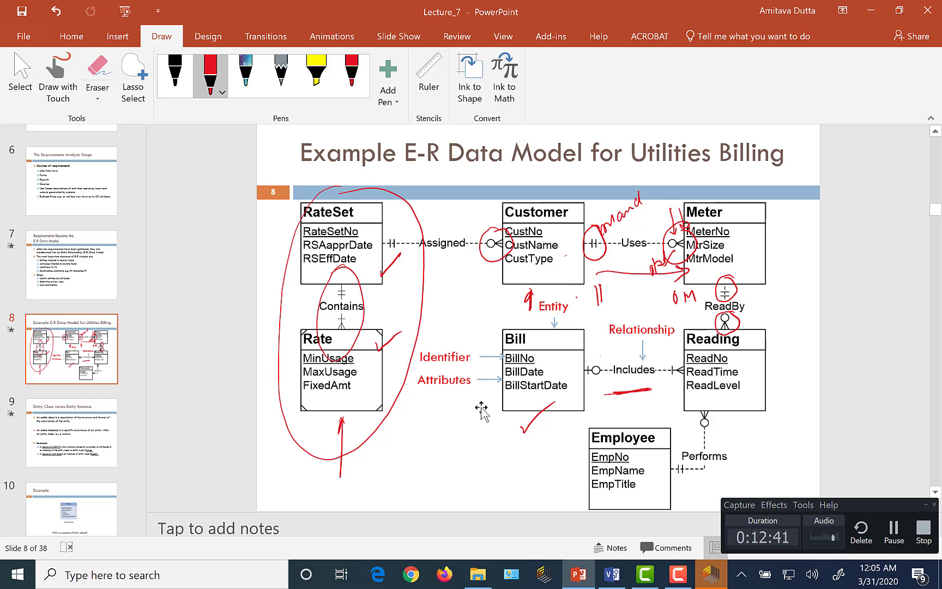
{"action": "left_click", "coordinate": [610, 580]}
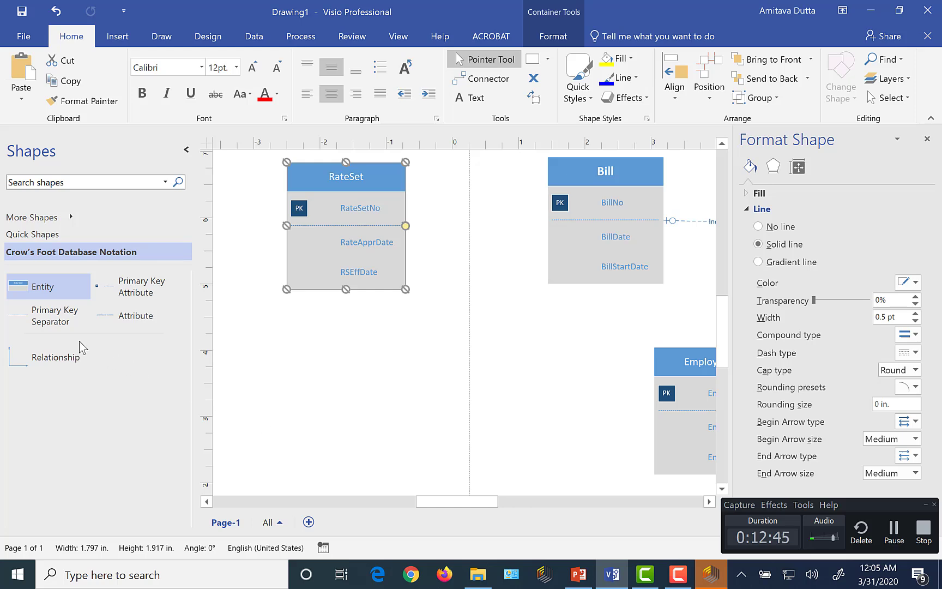
{"action": "left_click_drag", "start_coordinate": [22, 357], "coordinate": [484, 203]}
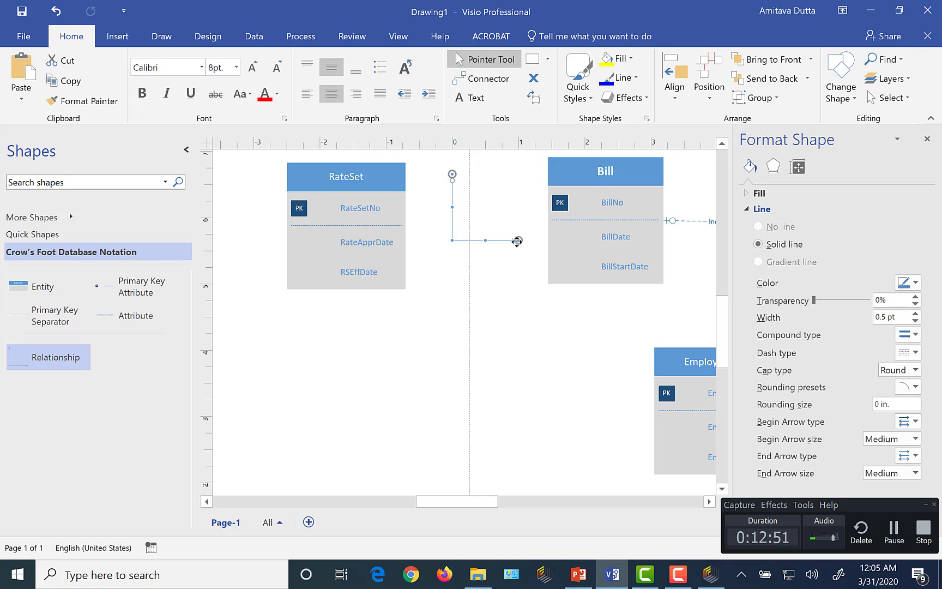
{"action": "left_click_drag", "start_coordinate": [517, 241], "coordinate": [406, 225]}
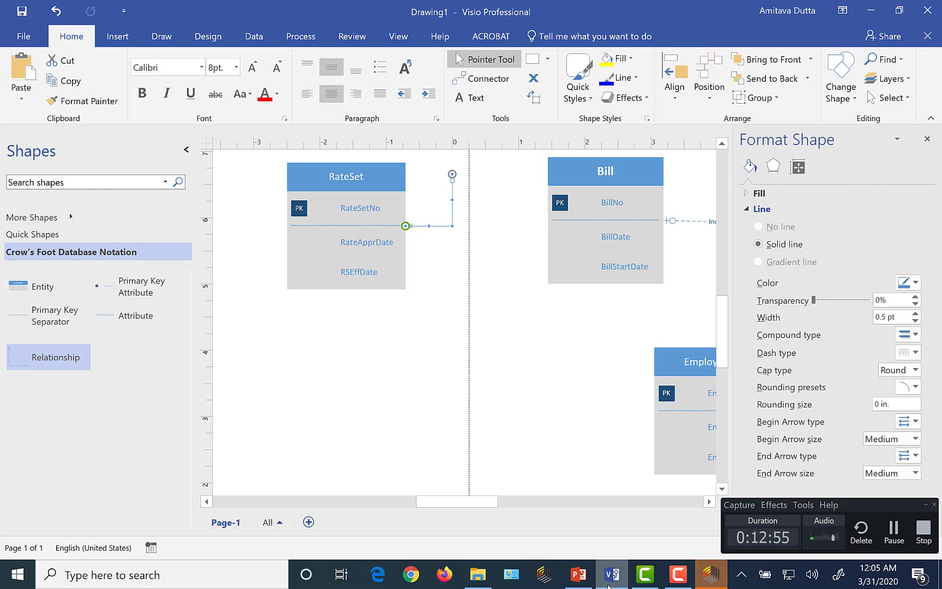
{"action": "left_click", "coordinate": [579, 574]}
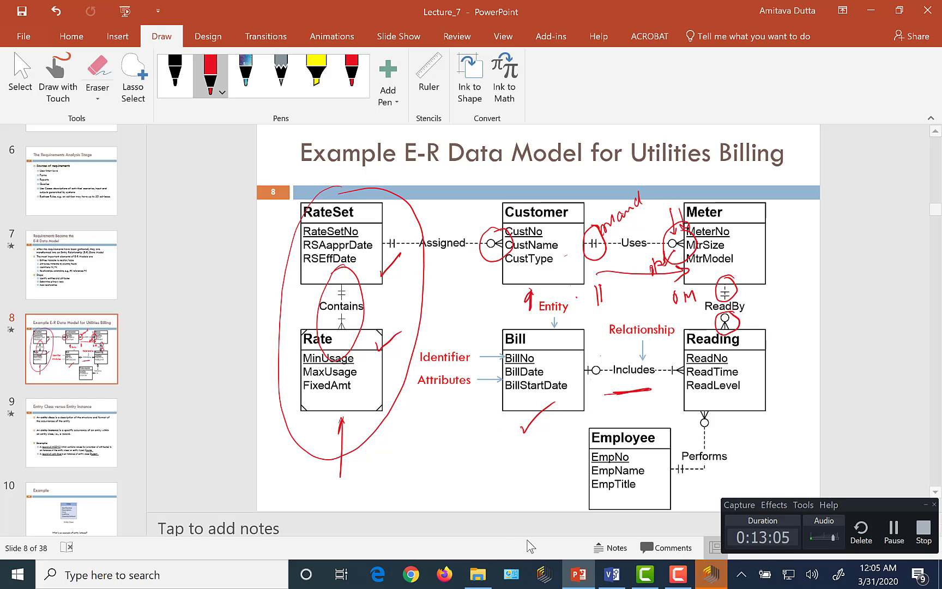
{"action": "left_click", "coordinate": [612, 574]}
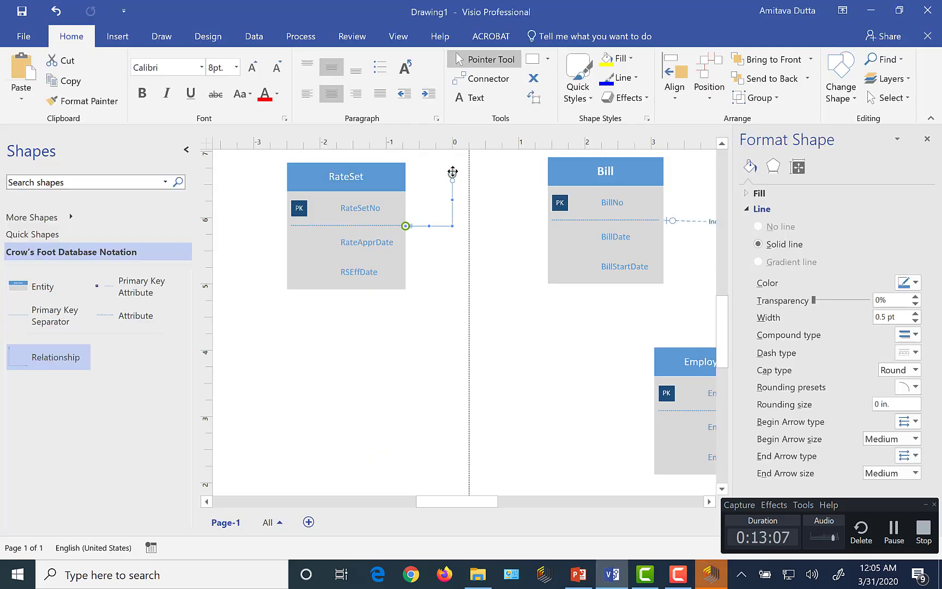
{"action": "left_click_drag", "start_coordinate": [453, 172], "coordinate": [547, 221]}
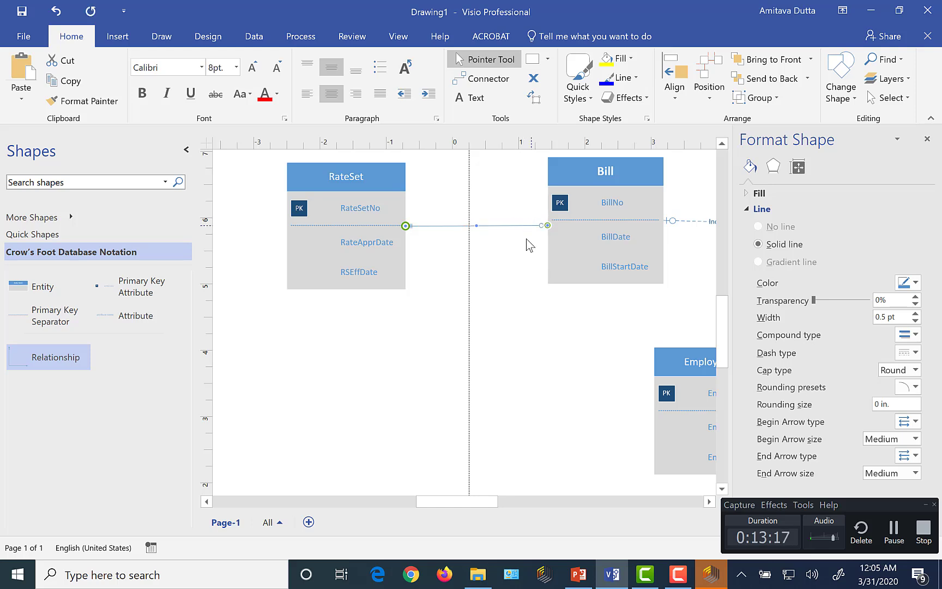
{"action": "left_click", "coordinate": [513, 285]}
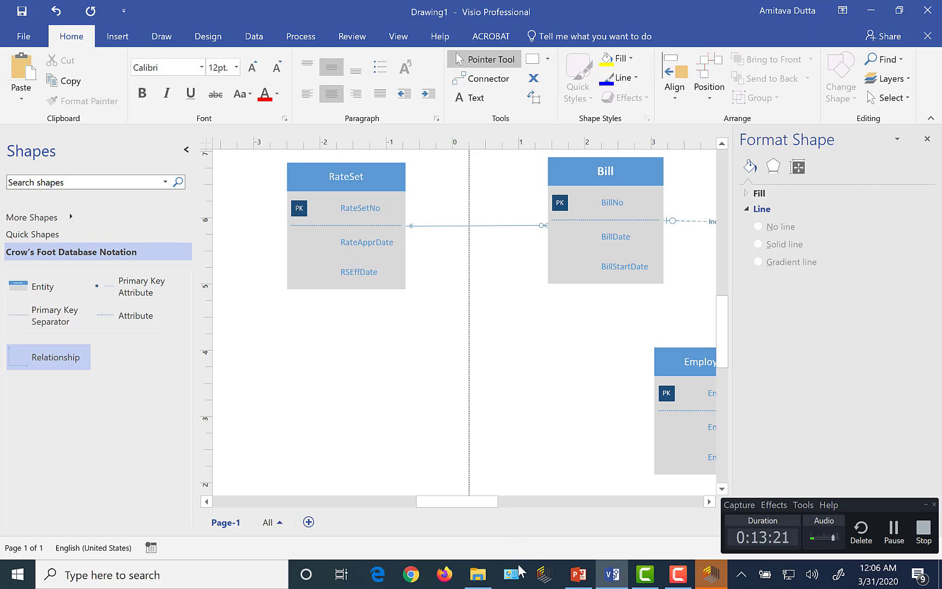
- Recheck the PowerPoint model and make the RateSet–Bill relationship non-identifying in Visio
{"action": "left_click", "coordinate": [575, 581]}
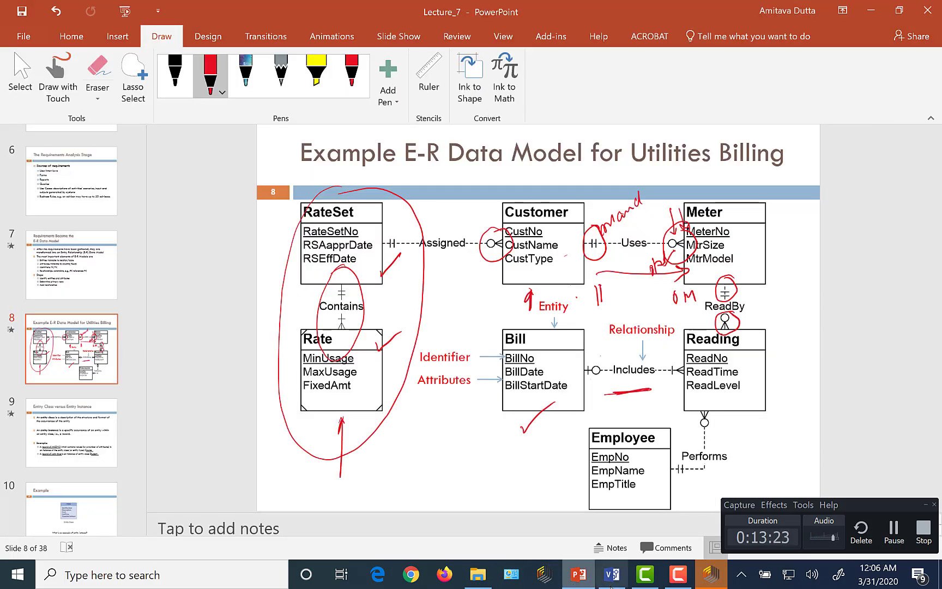
{"action": "left_click", "coordinate": [573, 582]}
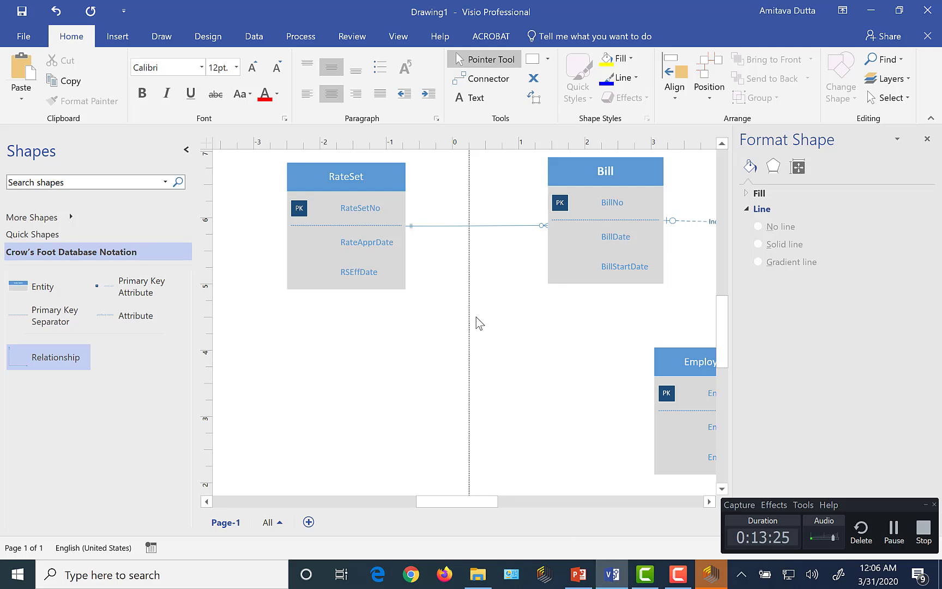
{"action": "right_click", "coordinate": [479, 226]}
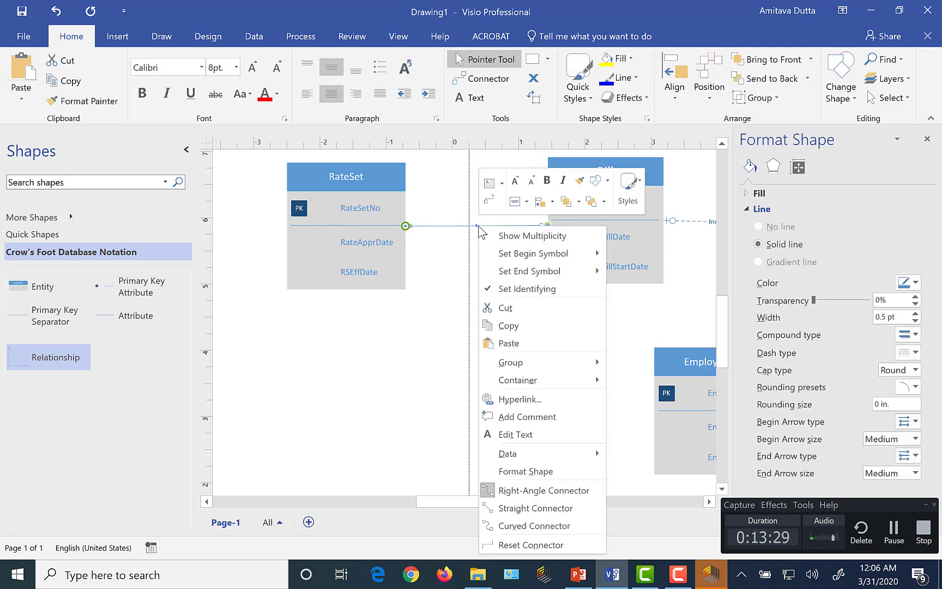
{"action": "left_click", "coordinate": [512, 289]}
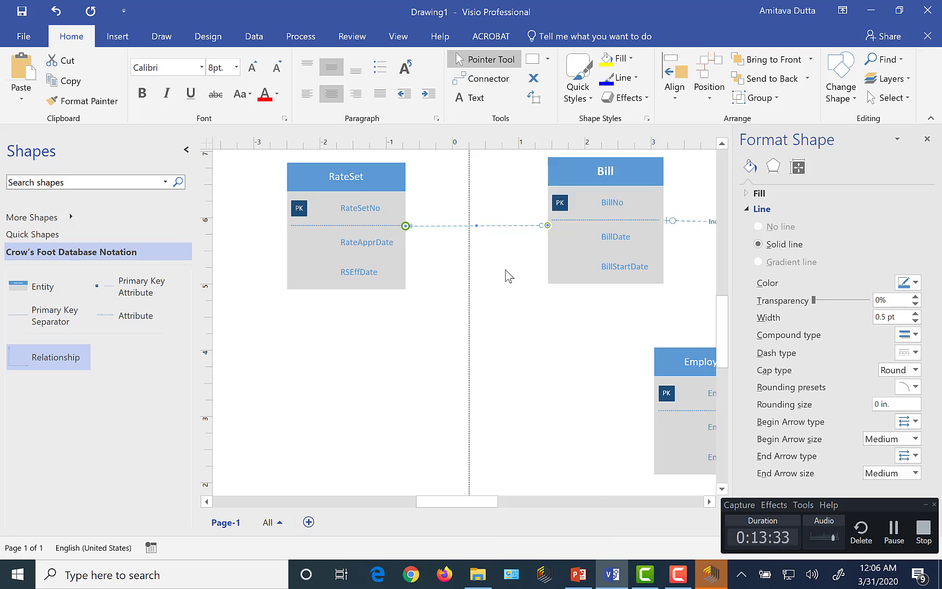
- Look up the relationship name in the PowerPoint model and label the RateSet–Bill connector Assigned
{"action": "double_click", "coordinate": [477, 226]}
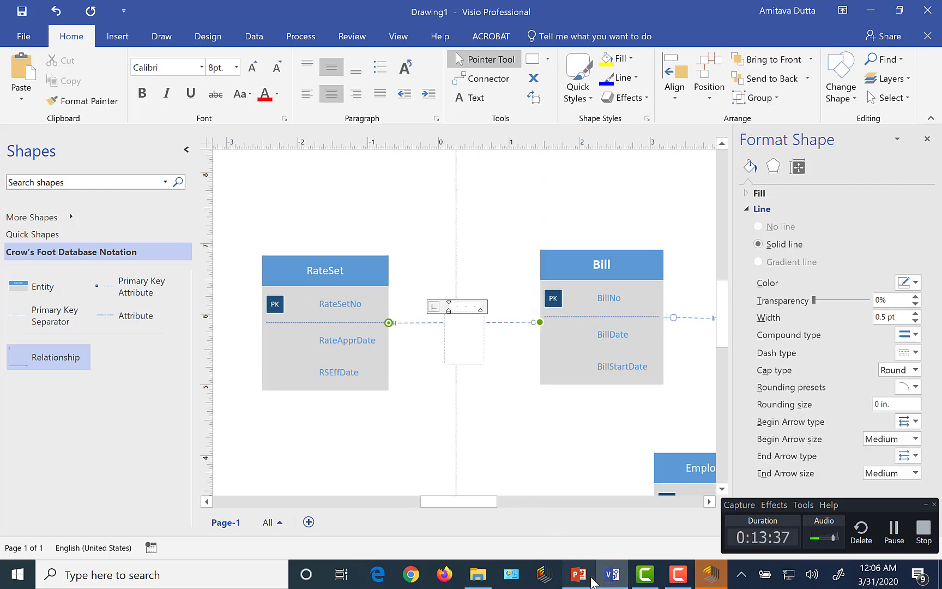
{"action": "left_click", "coordinate": [578, 574]}
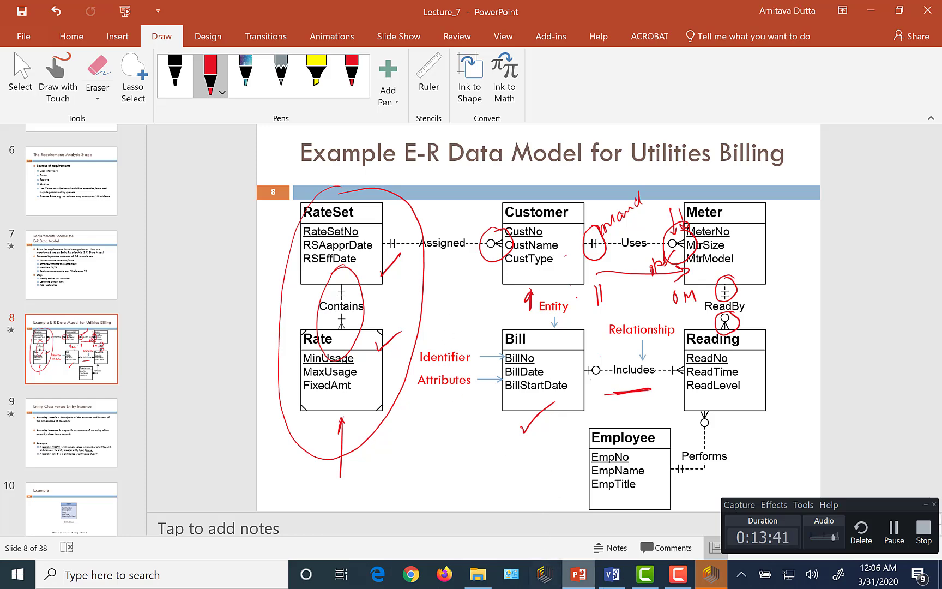
{"action": "left_click", "coordinate": [611, 574]}
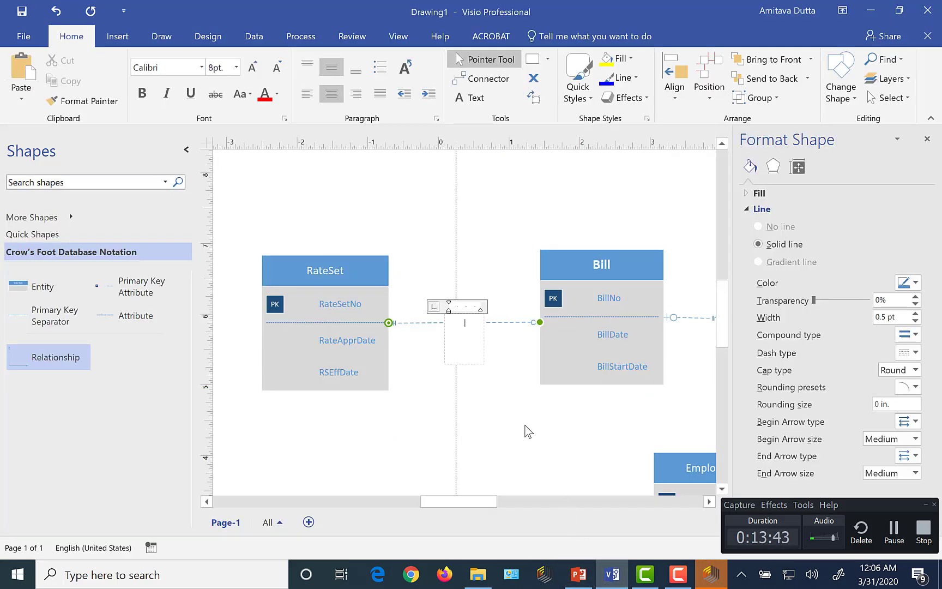
{"action": "type", "text": "gned"}
{"action": "key", "text": "Escape"}
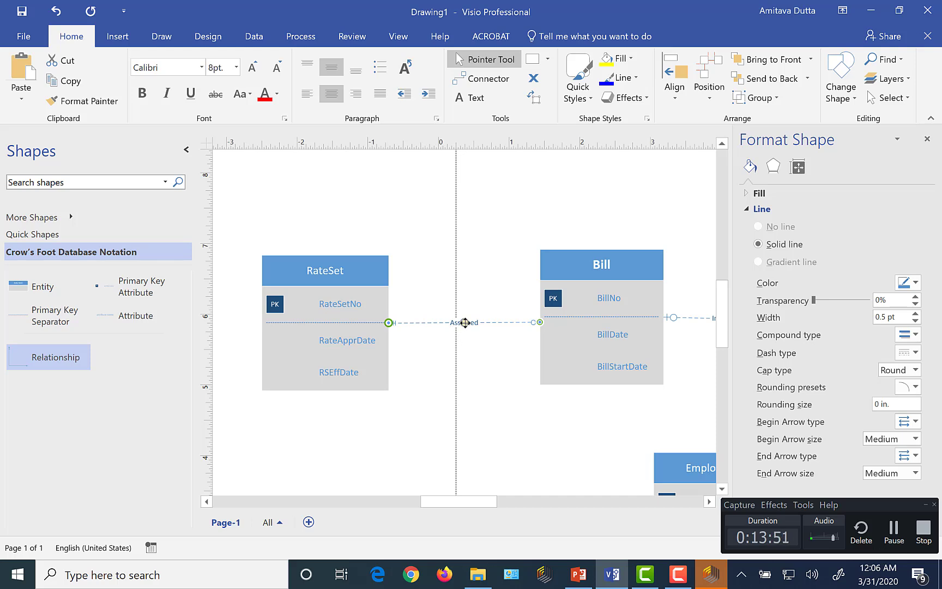
{"action": "right_click", "coordinate": [465, 322]}
{"action": "key", "text": "Escape"}
- Set both the begin and end arrow sizes of the Assigned relationship to Extra Large
{"action": "left_click", "coordinate": [916, 438]}
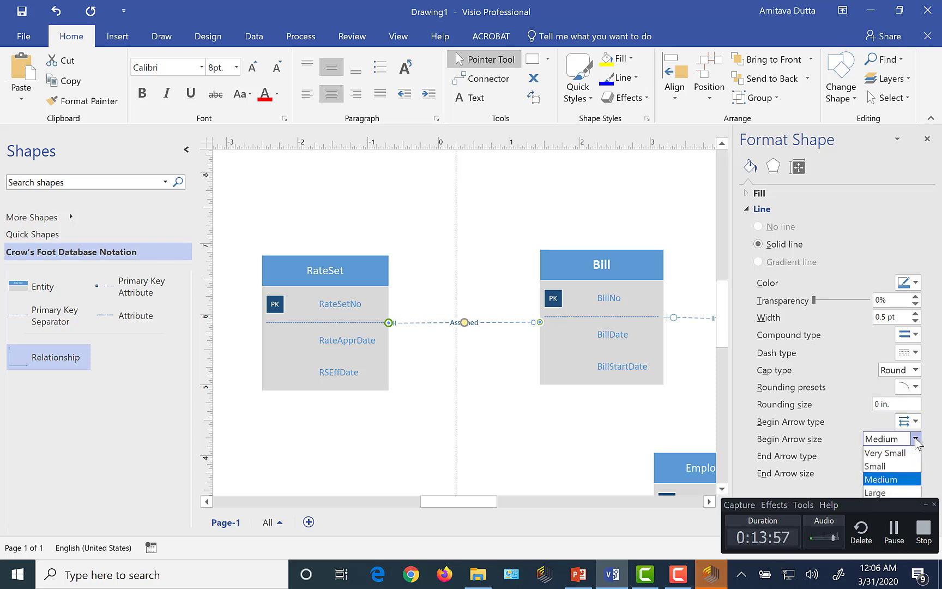
{"action": "left_click", "coordinate": [886, 492]}
{"action": "left_click_drag", "start_coordinate": [874, 505], "coordinate": [165, 68]}
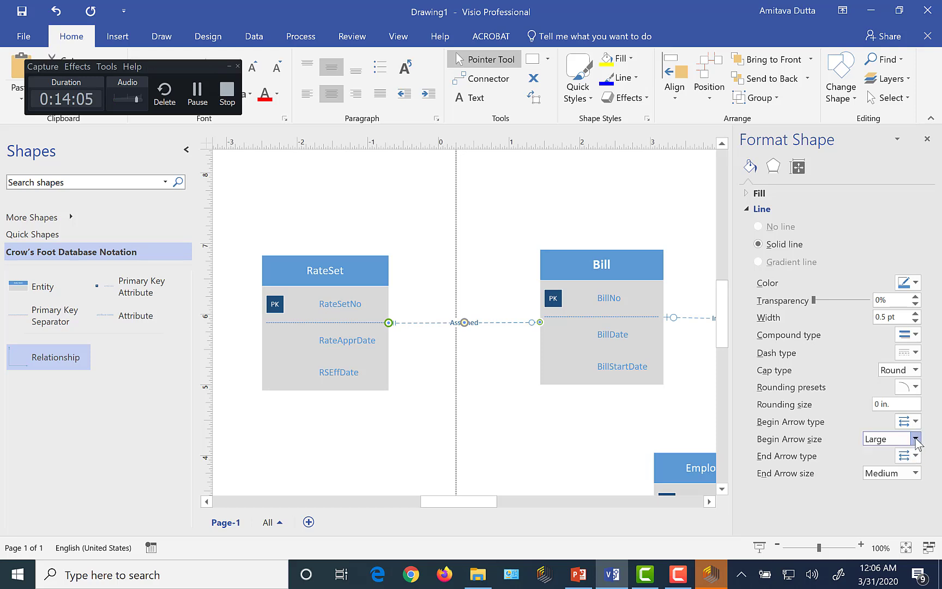
{"action": "left_click", "coordinate": [915, 439]}
{"action": "left_click", "coordinate": [894, 506]}
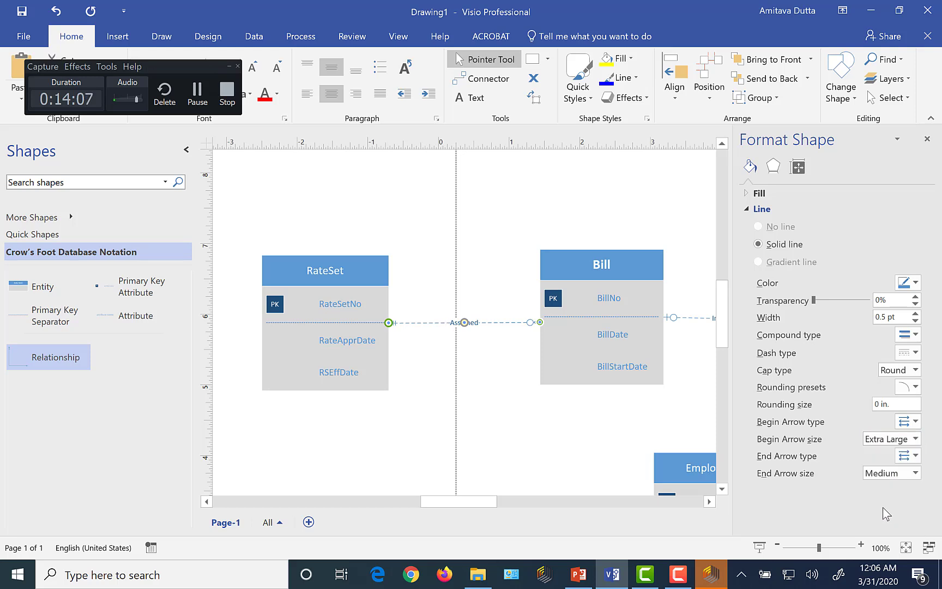
{"action": "left_click", "coordinate": [917, 474]}
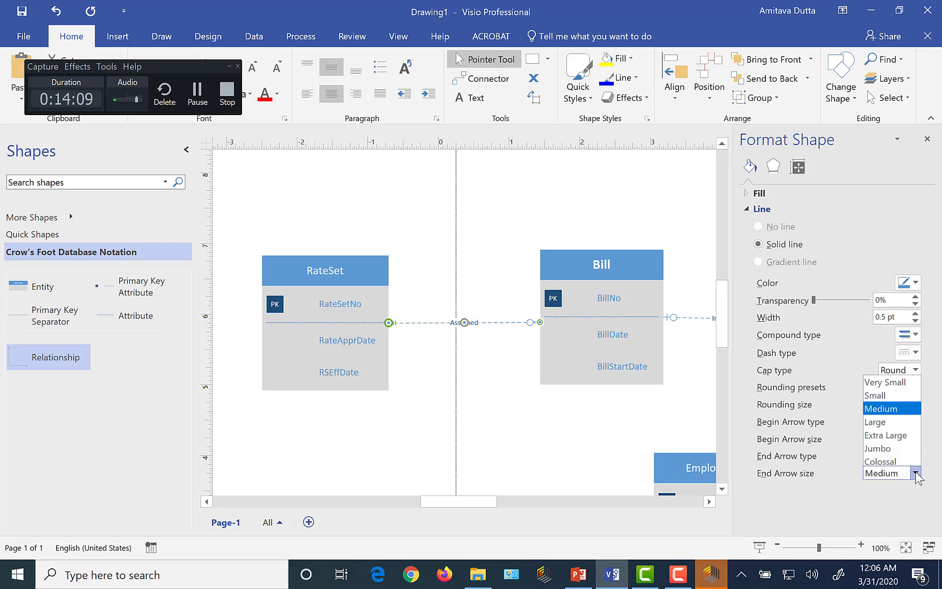
{"action": "left_click", "coordinate": [893, 435]}
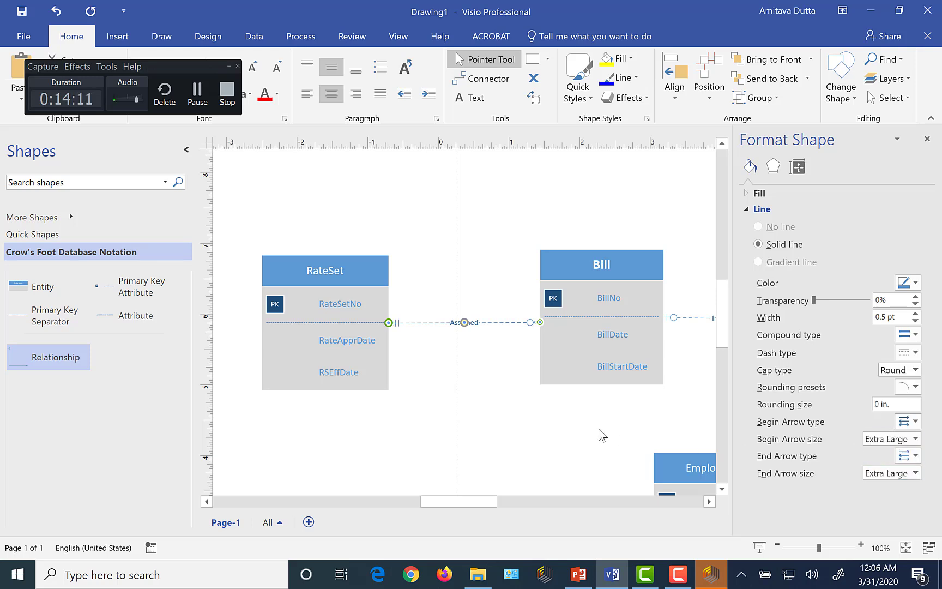
{"action": "left_click", "coordinate": [485, 406]}
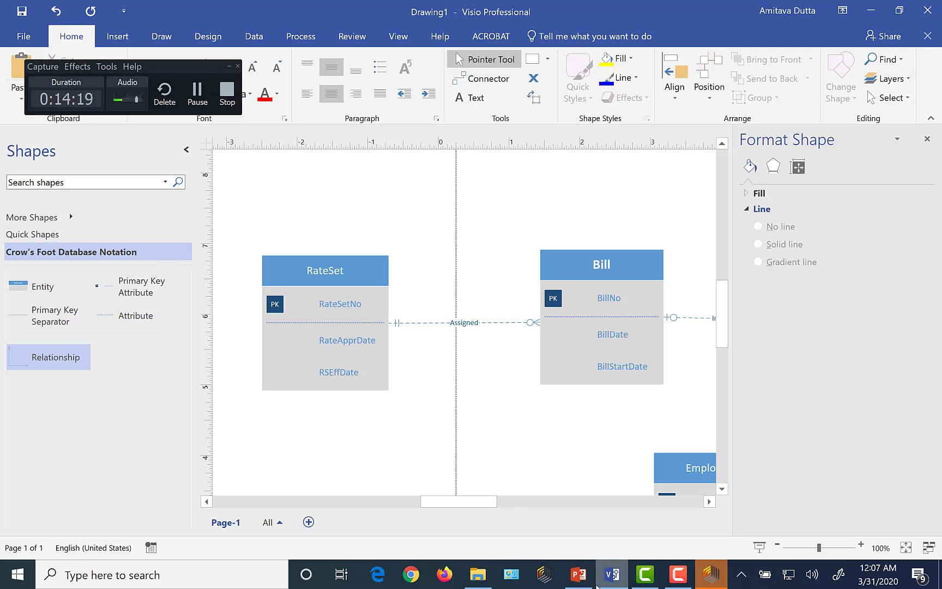
- Switch to the PowerPoint model and circle the corners of the Rate entity in ink
{"action": "left_click", "coordinate": [577, 573]}
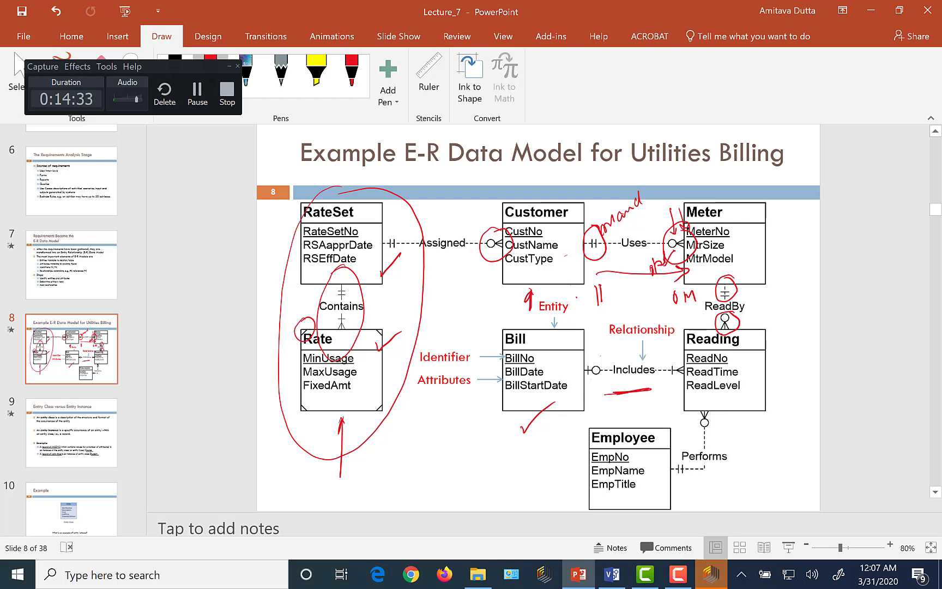
{"action": "left_click_drag", "start_coordinate": [376, 319], "coordinate": [385, 343]}
{"action": "mouse_move", "coordinate": [388, 392]}
{"action": "left_mouse_down"}
{"action": "mouse_move", "coordinate": [372, 419]}
{"action": "mouse_move", "coordinate": [391, 397]}
{"action": "left_mouse_up"}
{"action": "left_click_drag", "start_coordinate": [302, 397], "coordinate": [309, 399]}
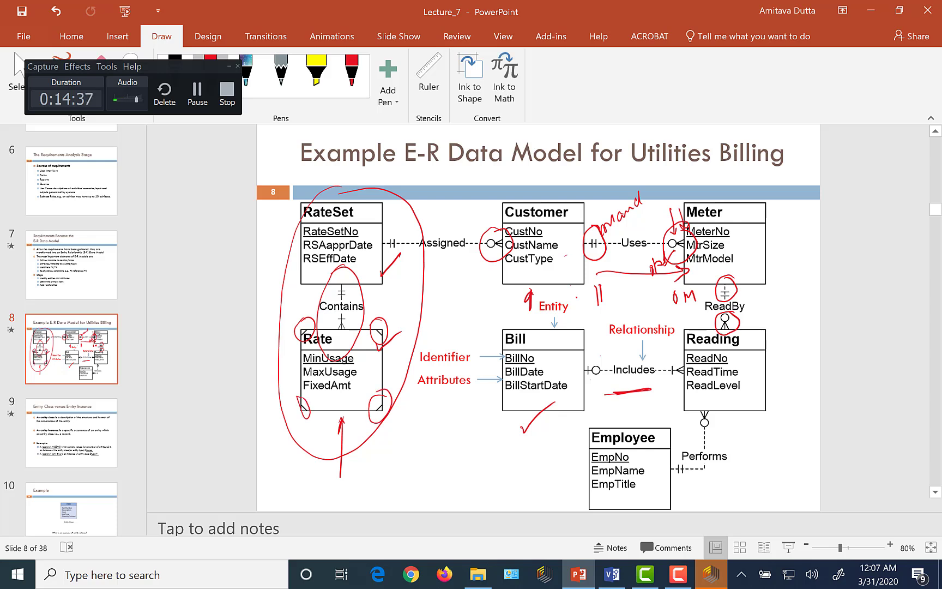
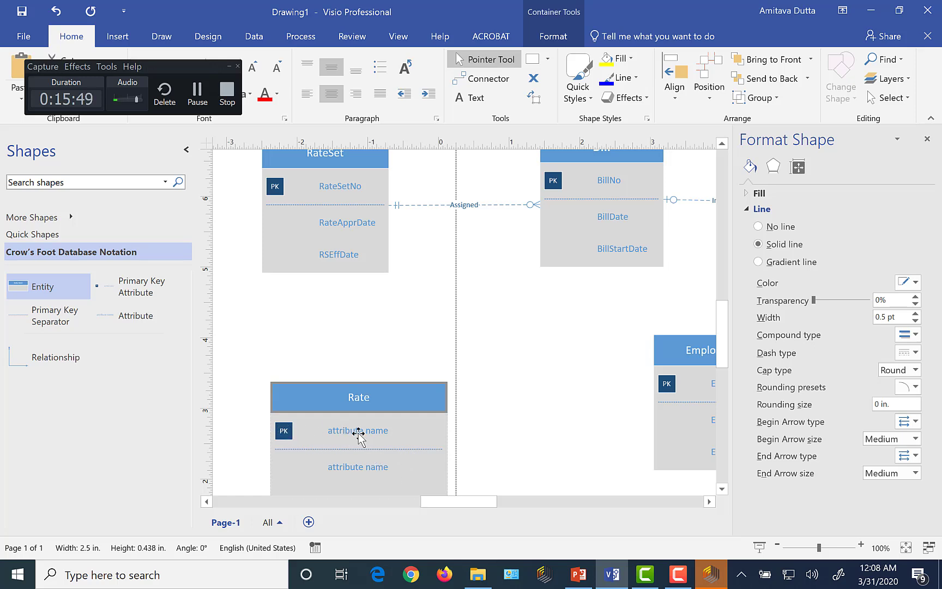
- Name the Rate entity's primary key attribute MinUsage in Visio
{"action": "double_click", "coordinate": [358, 433]}
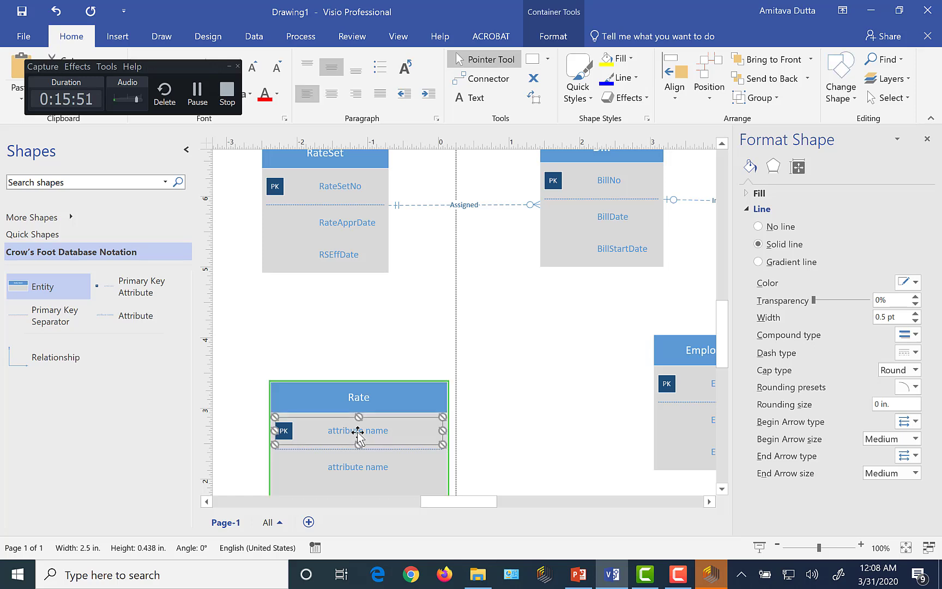
{"action": "type", "text": "MinUsage"}
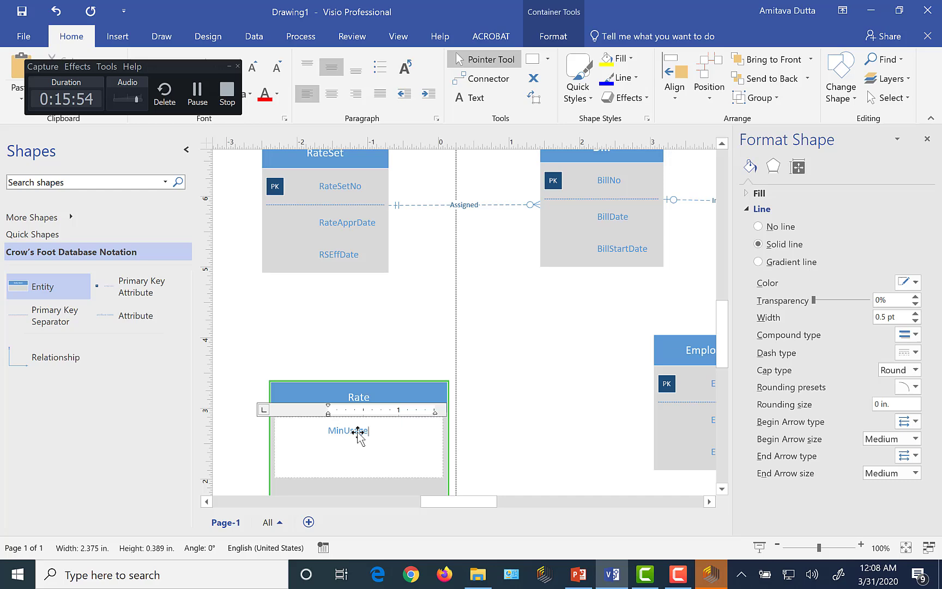
{"action": "left_click", "coordinate": [443, 338]}
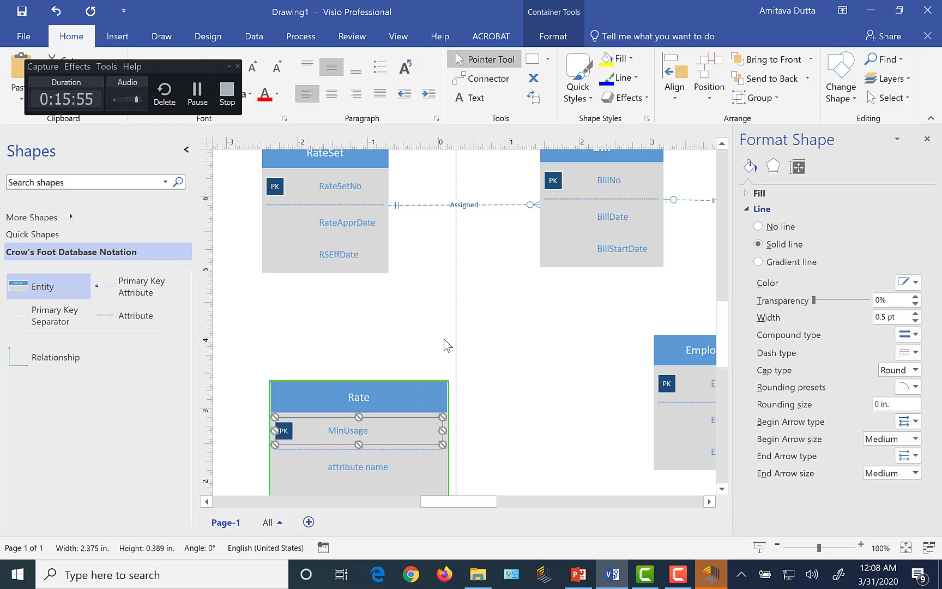
- Check the Rate attributes in the PowerPoint model and name Rate's first non-key attribute MaxUsage in Visio
{"action": "left_click", "coordinate": [578, 573]}
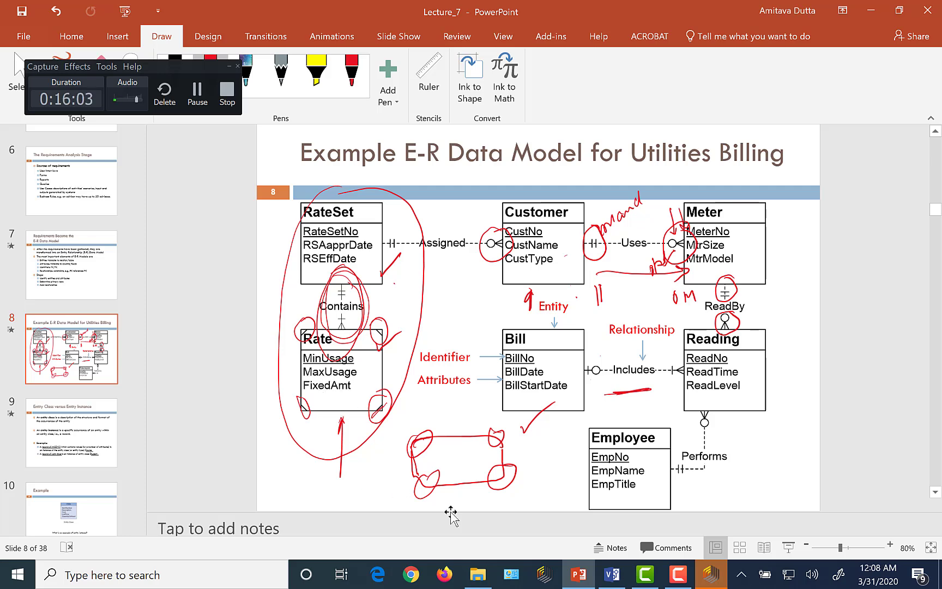
{"action": "left_click", "coordinate": [612, 573]}
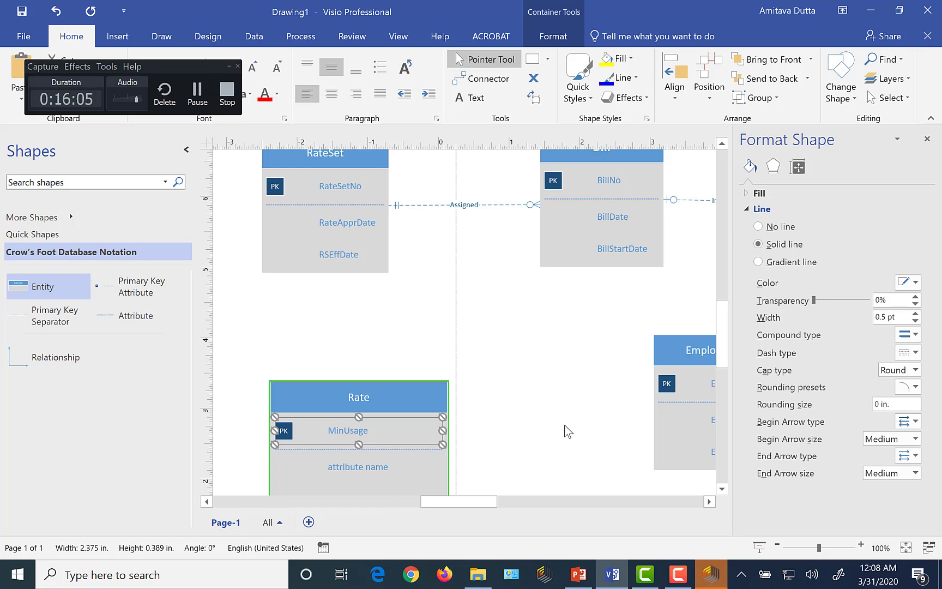
{"action": "scroll", "coordinate": [564, 431], "scroll_direction": "down", "scroll_amount": 3}
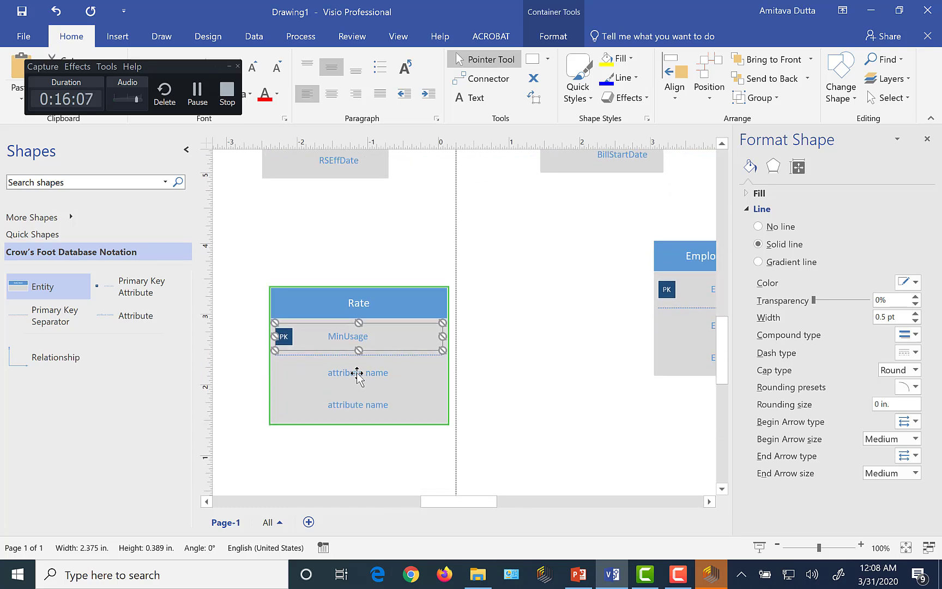
{"action": "double_click", "coordinate": [358, 375]}
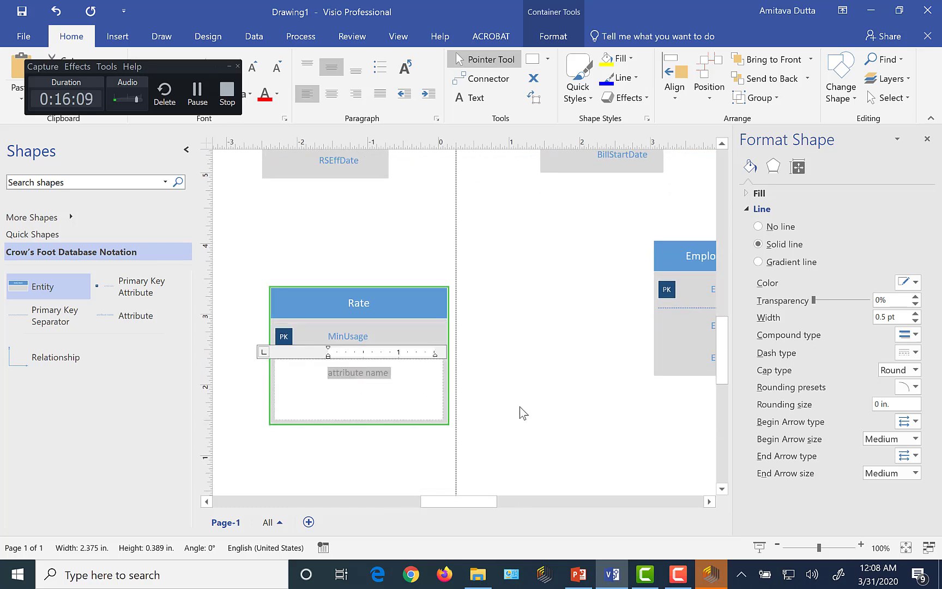
{"action": "type", "text": "MaxUsage"}
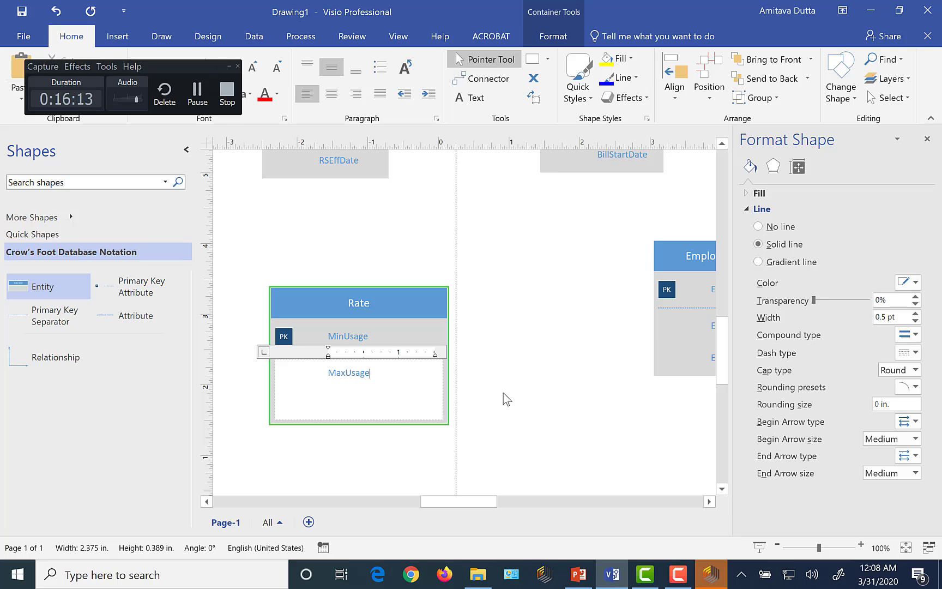
{"action": "key", "text": "Escape"}
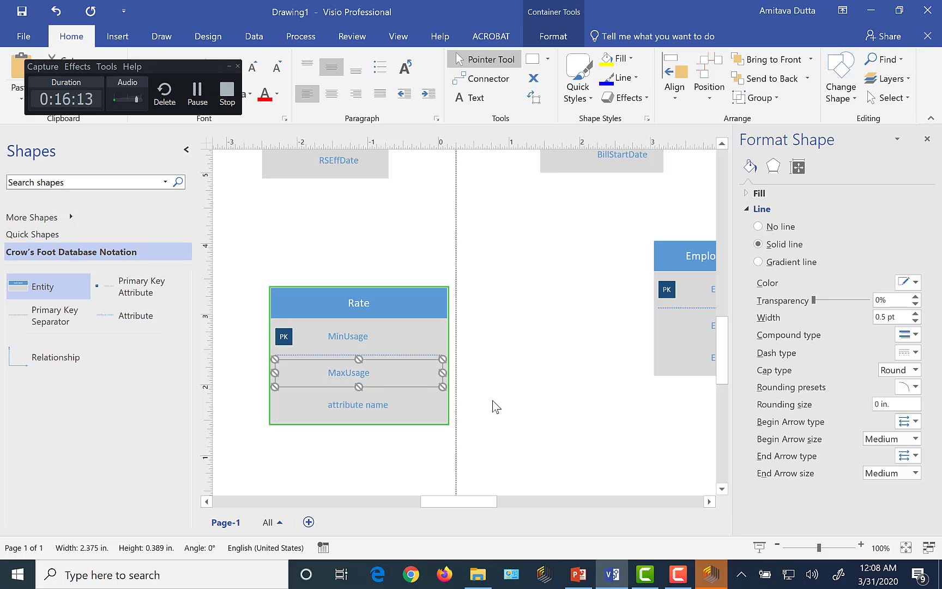
- Name the last attribute of the Rate entity FixedUsage
{"action": "left_click", "coordinate": [354, 406]}
{"action": "left_click", "coordinate": [355, 406]}
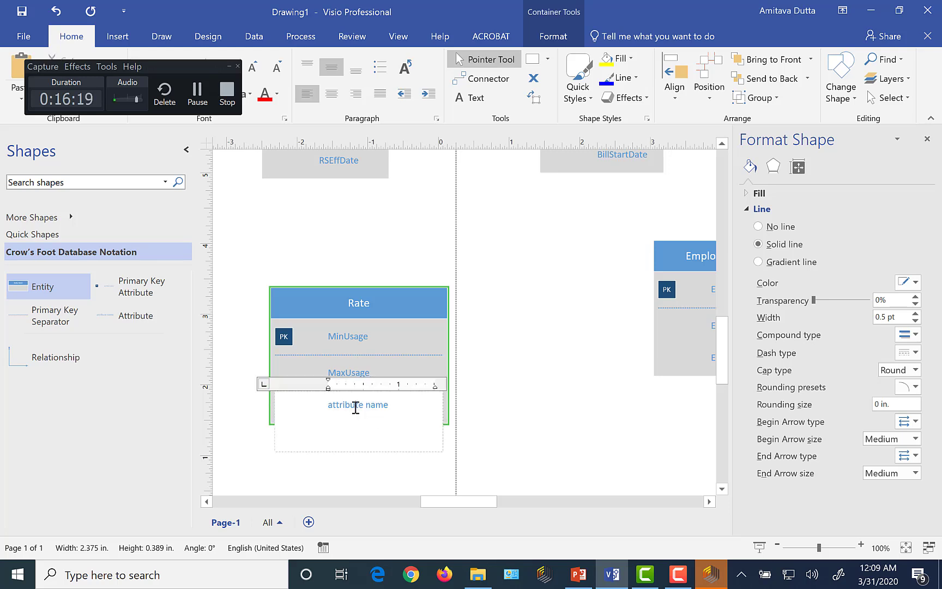
{"action": "left_click_drag", "start_coordinate": [387, 406], "coordinate": [332, 407]}
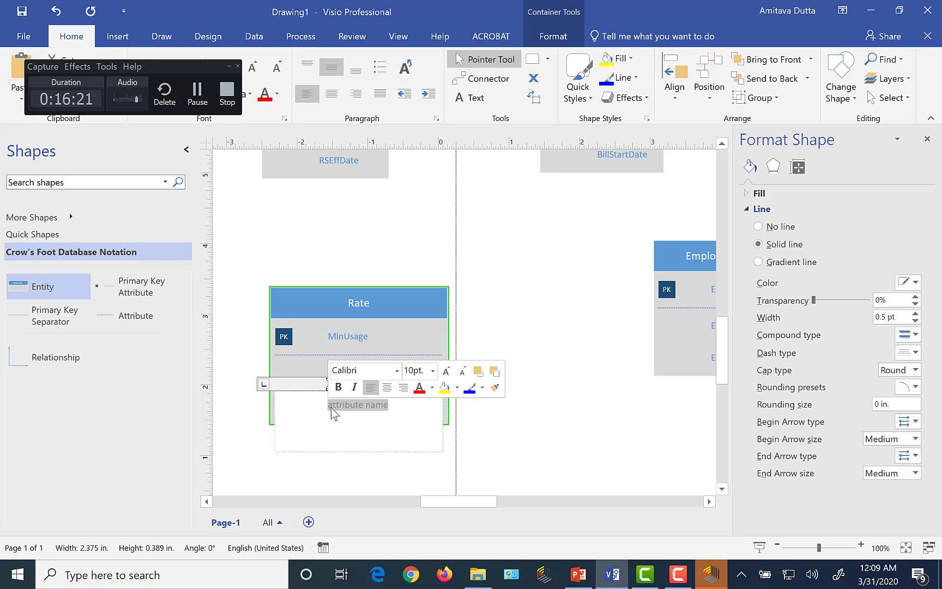
{"action": "type", "text": "Fix"}
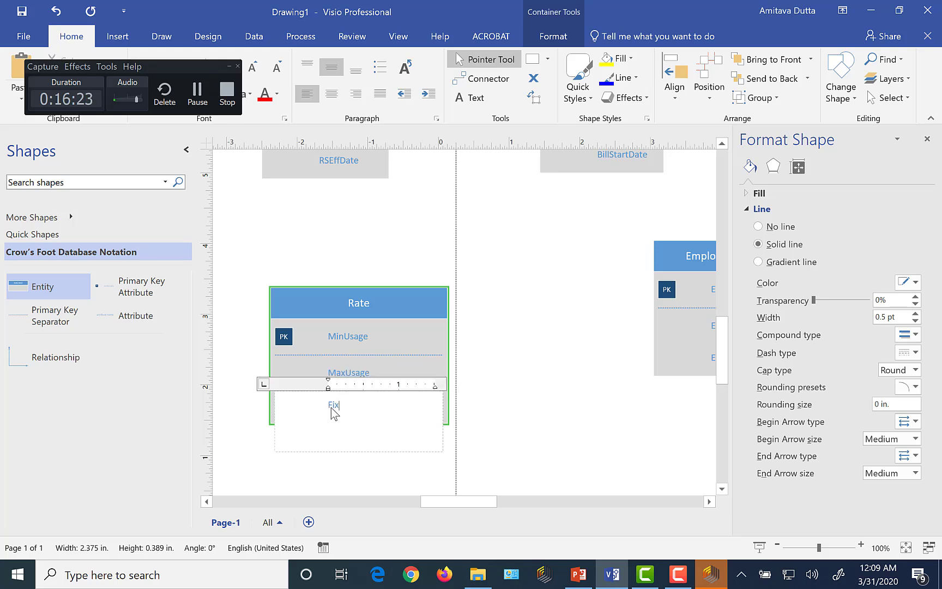
{"action": "type", "text": "edUsage"}
{"action": "key", "text": "Escape"}
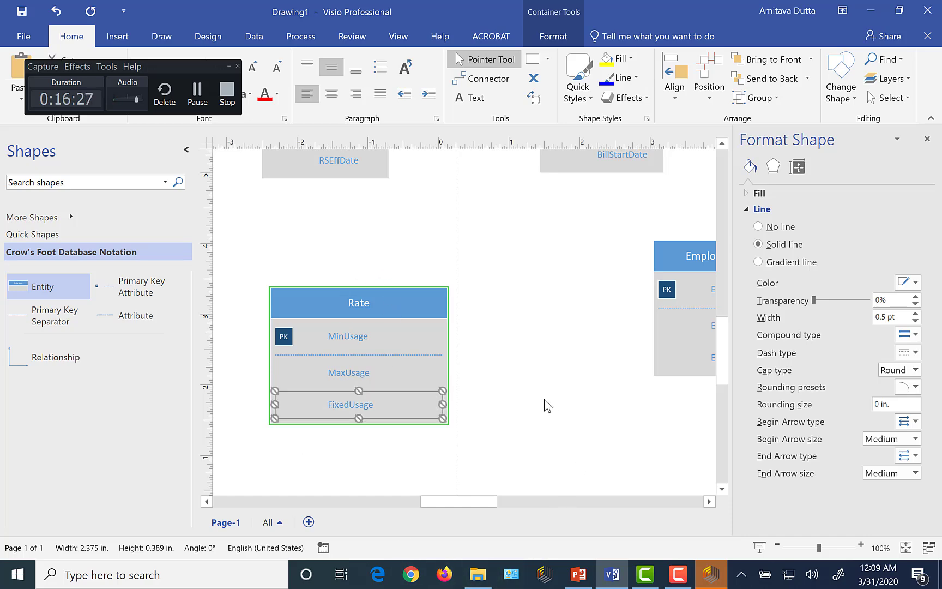
{"action": "left_click", "coordinate": [545, 406]}
- Compare with the PowerPoint model and correct the Rate entity's last attribute in Visio to FixedAmt
{"action": "left_click", "coordinate": [578, 574]}
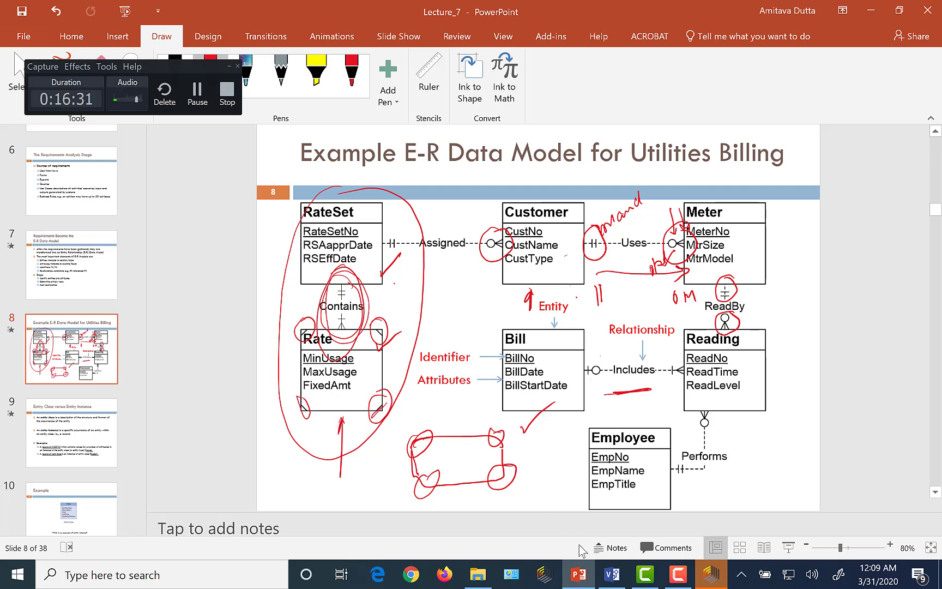
{"action": "left_click", "coordinate": [611, 574]}
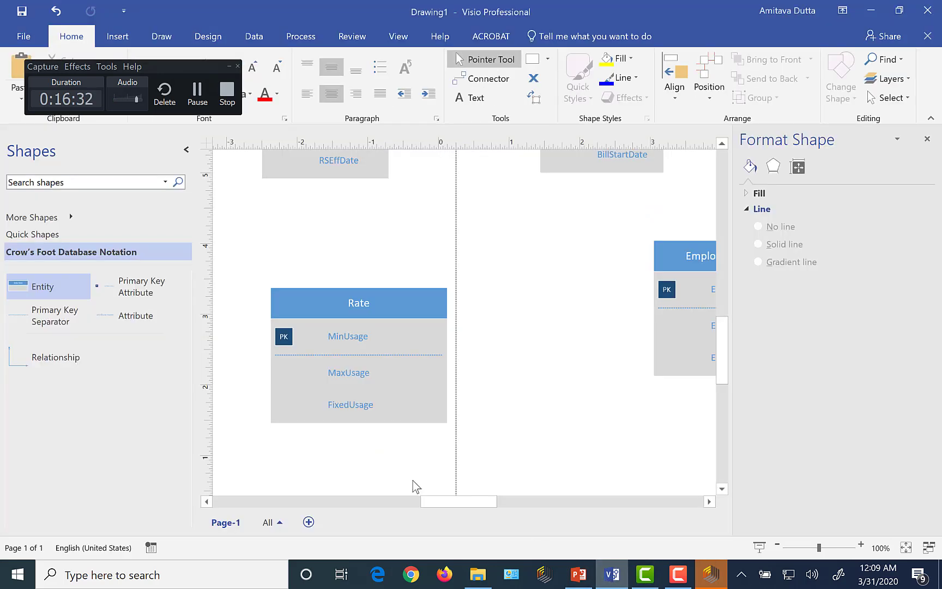
{"action": "left_click", "coordinate": [350, 406]}
{"action": "double_click", "coordinate": [350, 406]}
{"action": "left_click", "coordinate": [374, 404]}
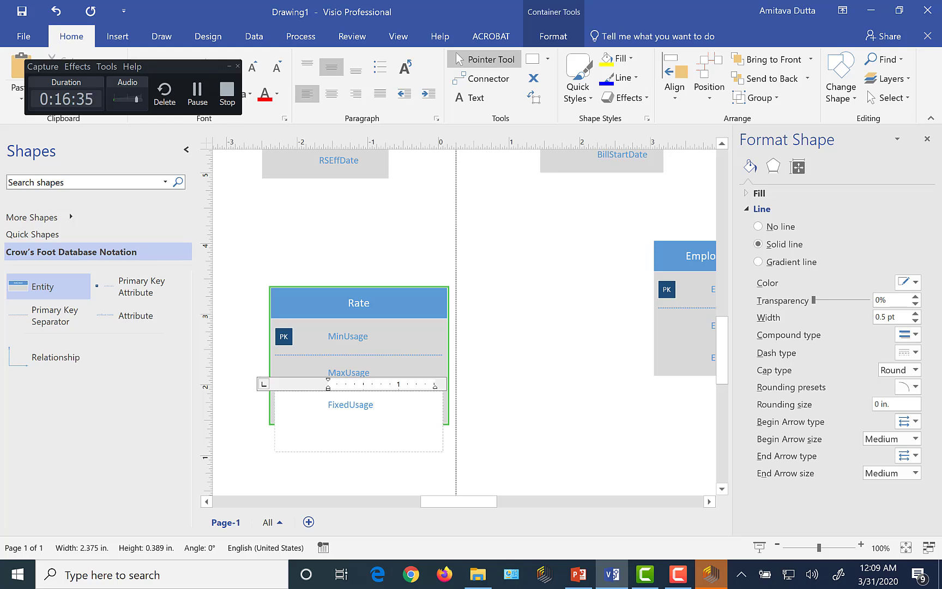
{"action": "key", "text": "BackSpace"}
{"action": "key", "text": "BackSpace"}
{"action": "key", "text": "BackSpace"}
{"action": "key", "text": "BackSpace"}
{"action": "key", "text": "BackSpace"}
{"action": "type", "text": "Amt"}
{"action": "key", "text": "Escape"}
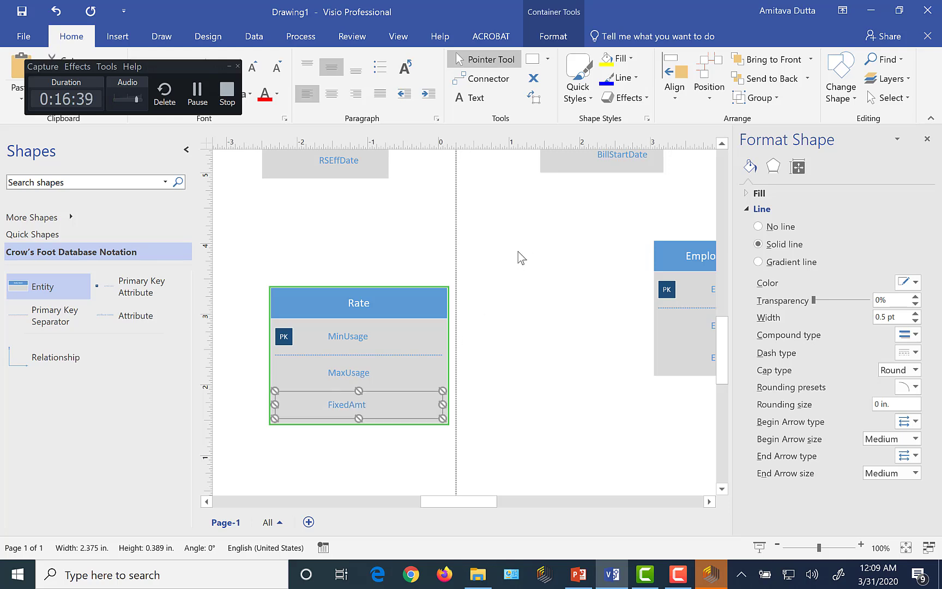
- Narrow the Rate entity to a width of 1.75 in
{"action": "left_click", "coordinate": [418, 330]}
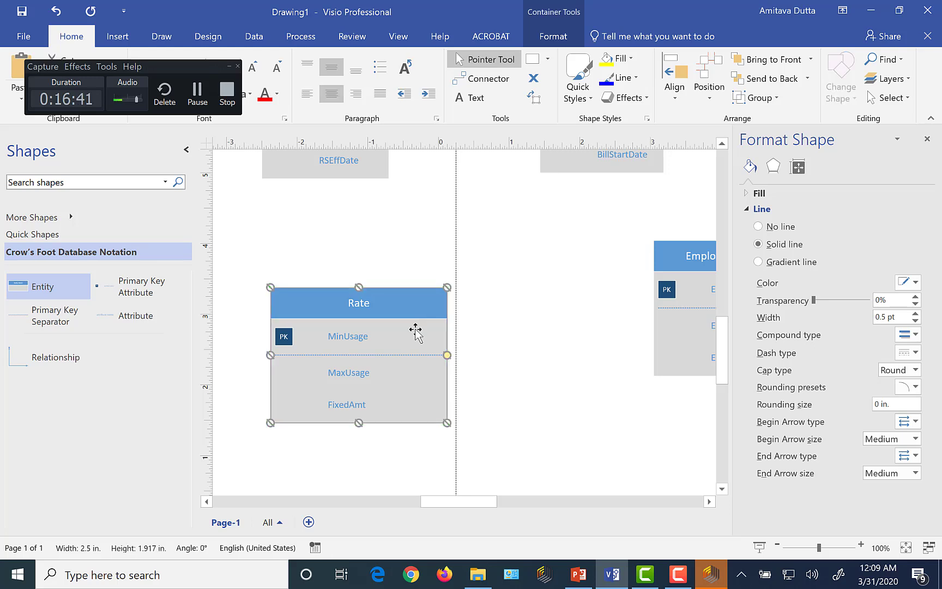
{"action": "left_click_drag", "start_coordinate": [447, 356], "coordinate": [393, 346]}
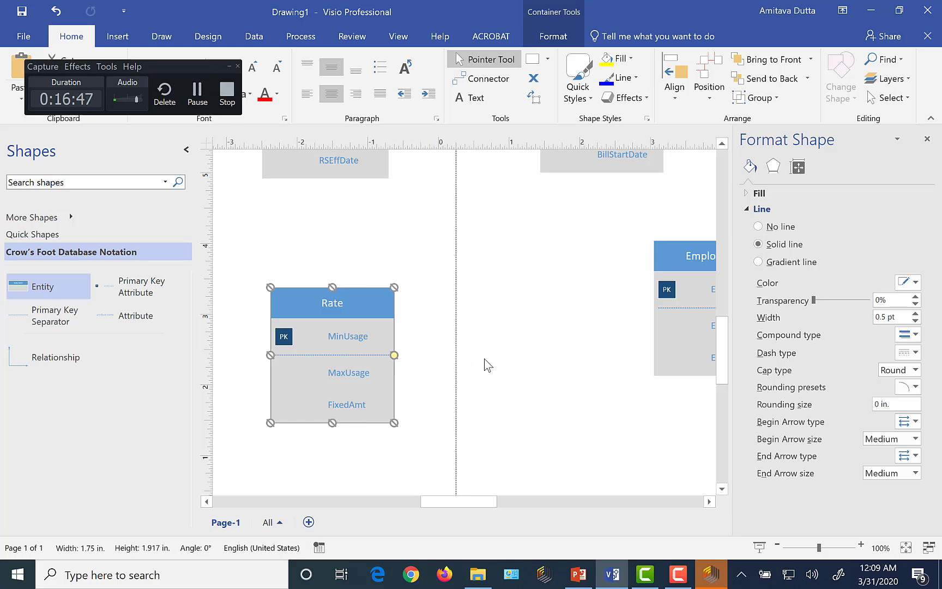
{"action": "left_click", "coordinate": [490, 320]}
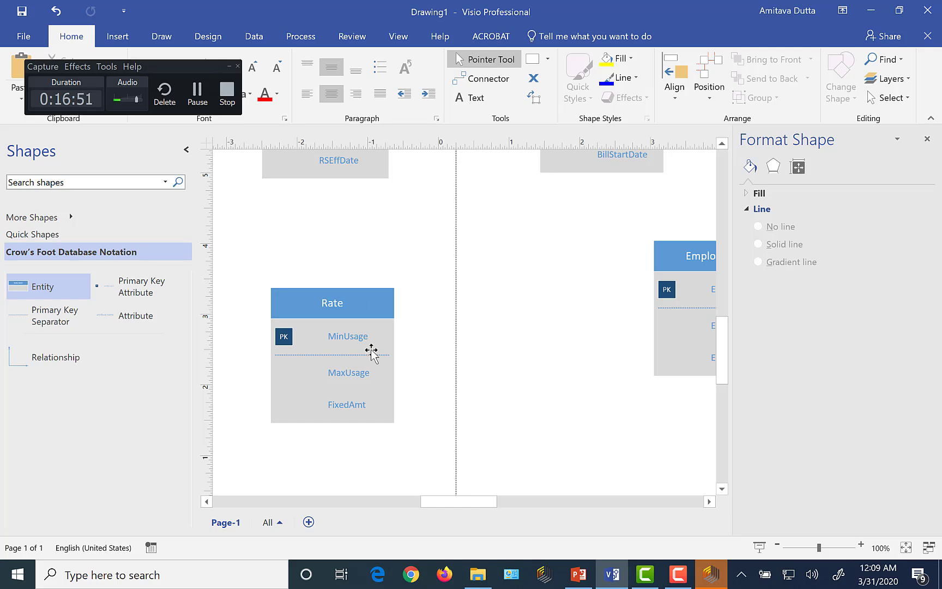
- Round the Rate entity's corners with the rounding preset of 0.1875 in
{"action": "left_click", "coordinate": [368, 305]}
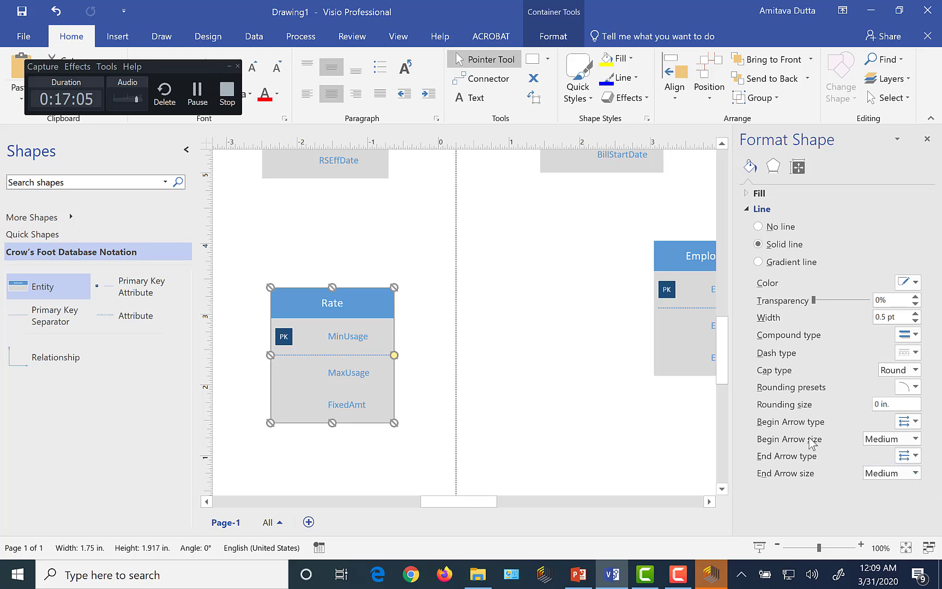
{"action": "left_click", "coordinate": [916, 387]}
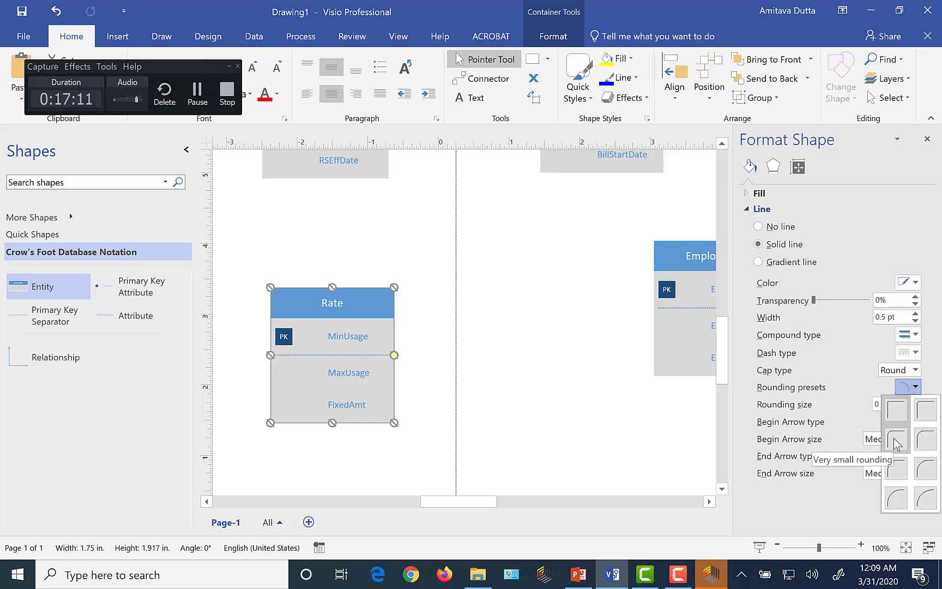
{"action": "left_click", "coordinate": [927, 439]}
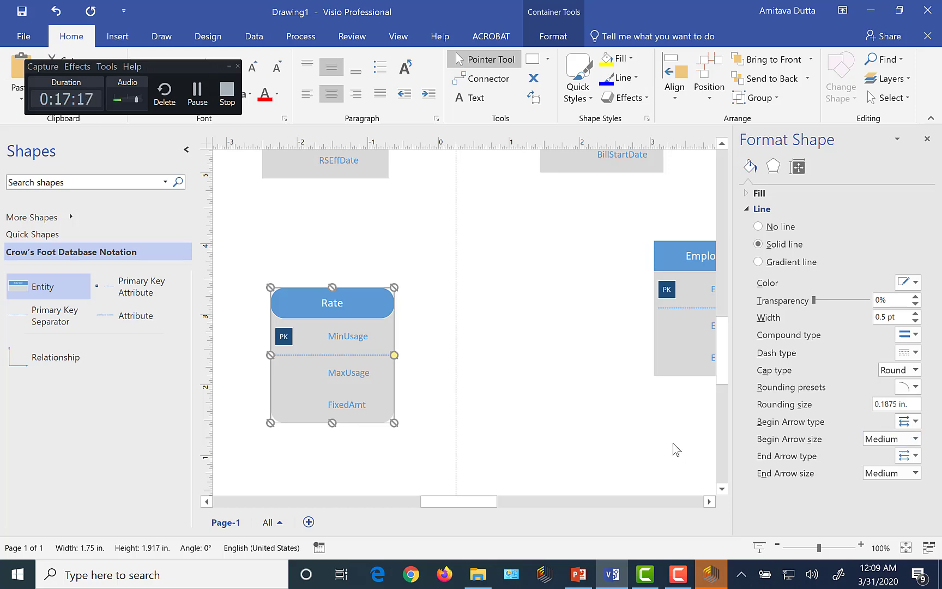
{"action": "left_click", "coordinate": [421, 458]}
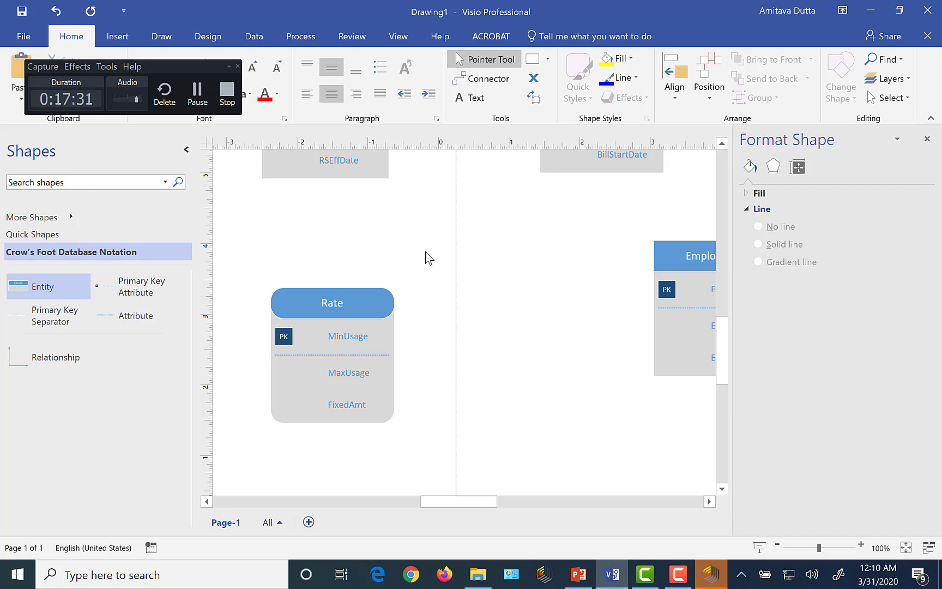
- Compare with the PowerPoint model and connect Rate to RateSet with a Relationship, attaching its beginning to Rate and its end to RateSet
{"action": "scroll", "coordinate": [430, 256], "scroll_direction": "up", "scroll_amount": 3}
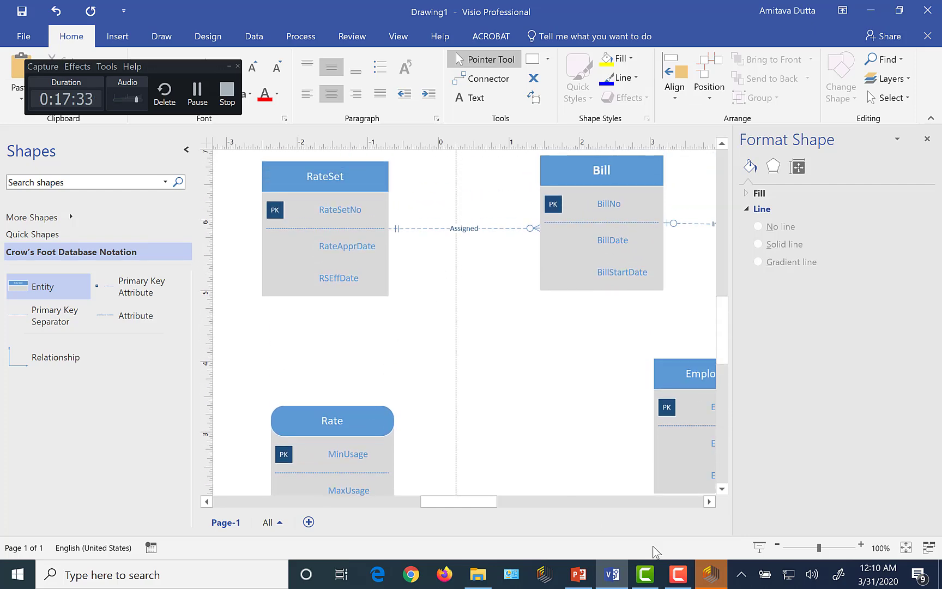
{"action": "left_click", "coordinate": [578, 574]}
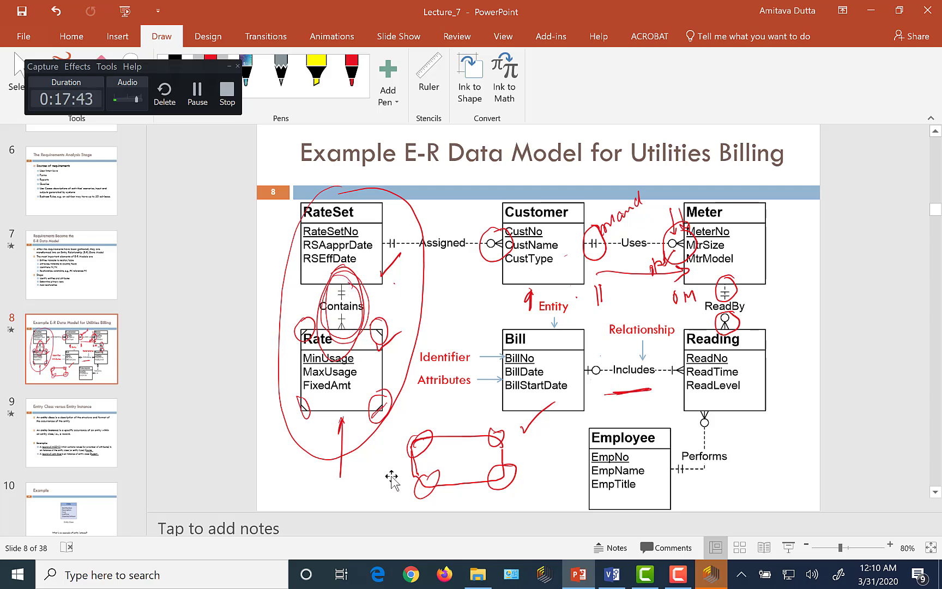
{"action": "left_click", "coordinate": [591, 573]}
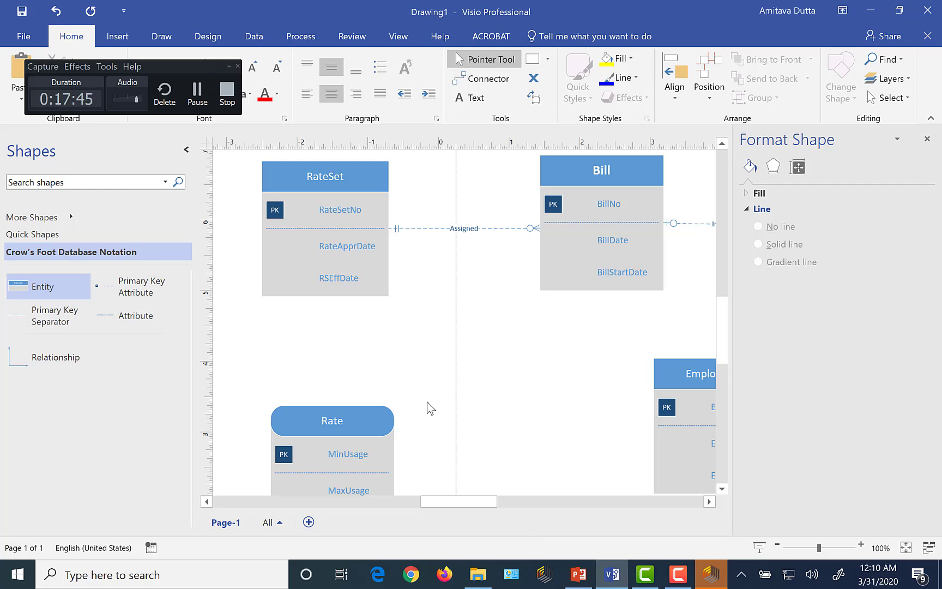
{"action": "left_click_drag", "start_coordinate": [22, 360], "coordinate": [338, 346]}
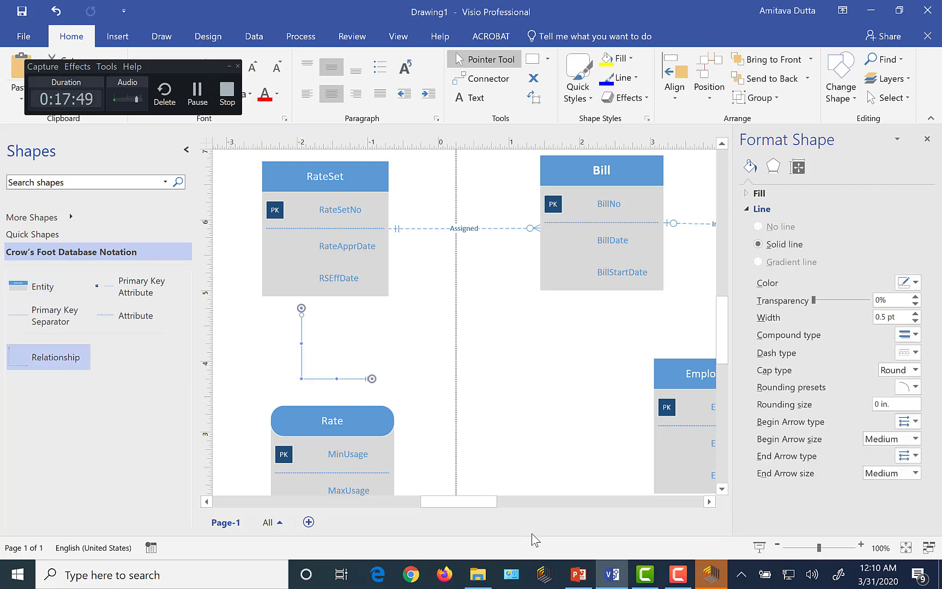
{"action": "left_click", "coordinate": [583, 578]}
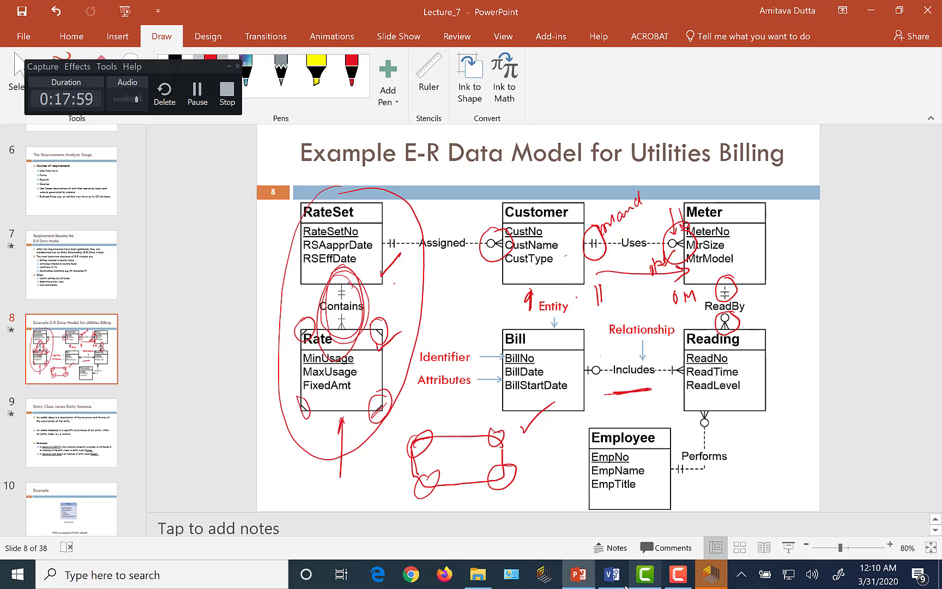
{"action": "left_click", "coordinate": [612, 574]}
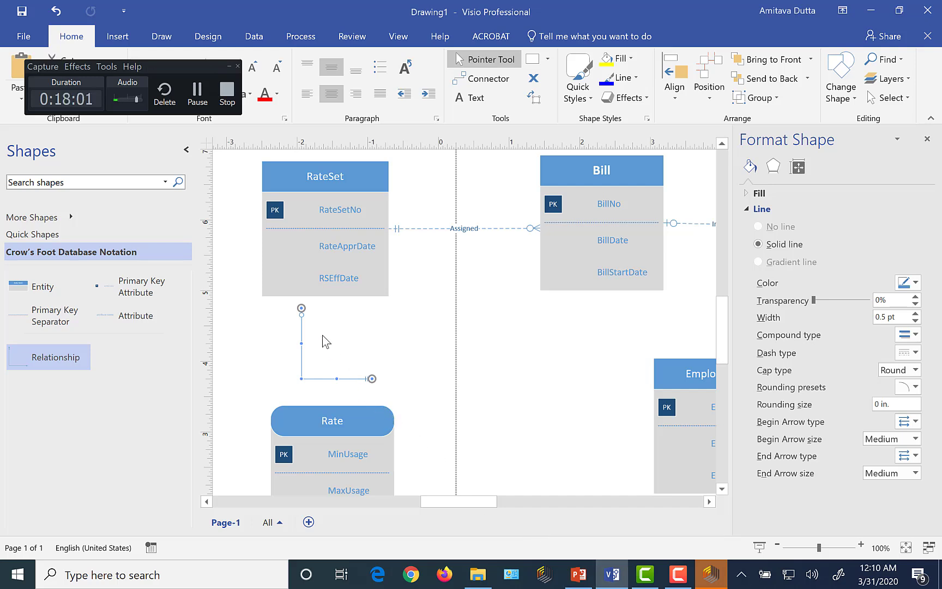
{"action": "left_click_drag", "start_coordinate": [301, 308], "coordinate": [332, 405]}
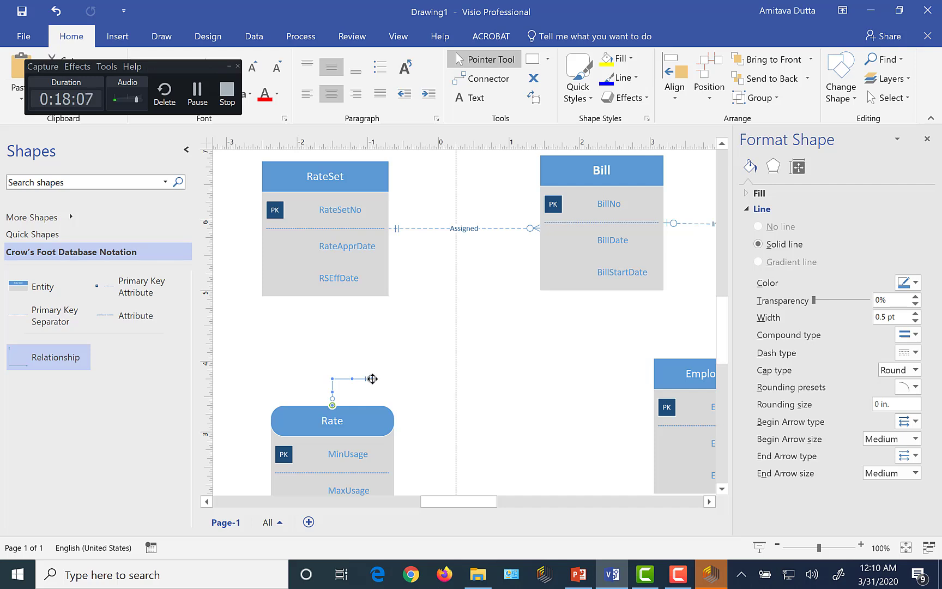
{"action": "left_click_drag", "start_coordinate": [373, 379], "coordinate": [335, 297]}
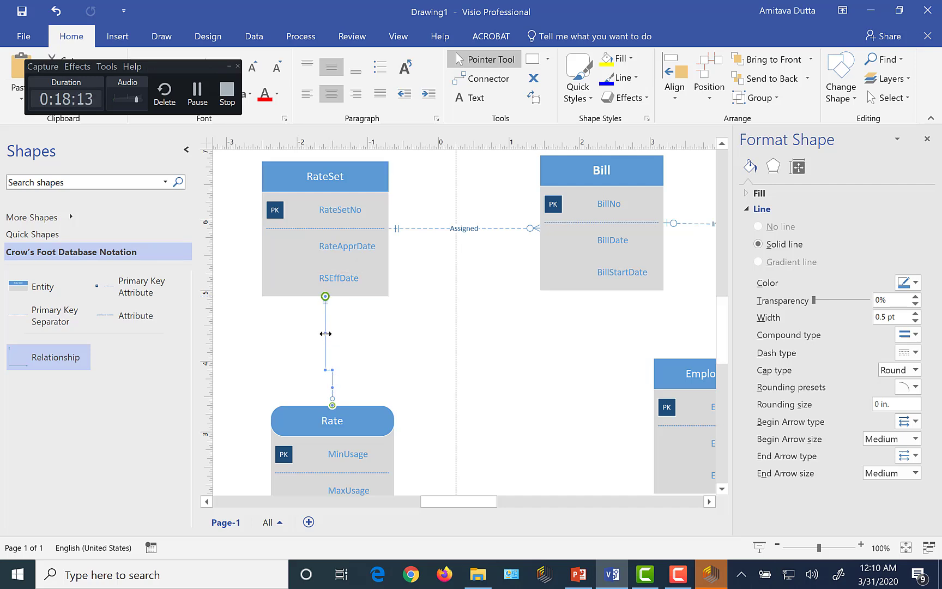
- Straighten the connector between RateSet and Rate and label it Contains, checking the name in the PowerPoint model before returning to Visio
{"action": "left_click_drag", "start_coordinate": [325, 333], "coordinate": [330, 334]}
{"action": "left_click", "coordinate": [421, 372]}
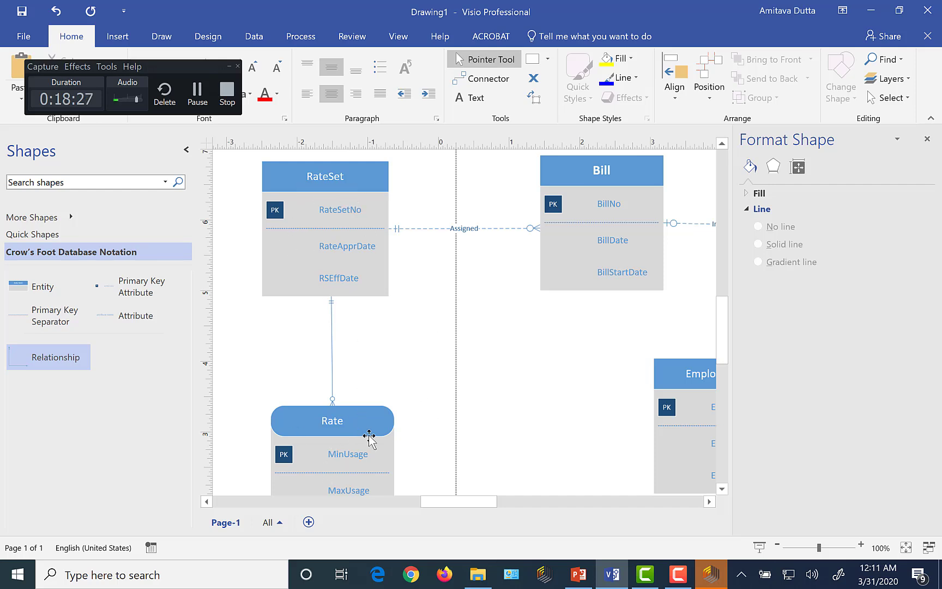
{"action": "double_click", "coordinate": [333, 351]}
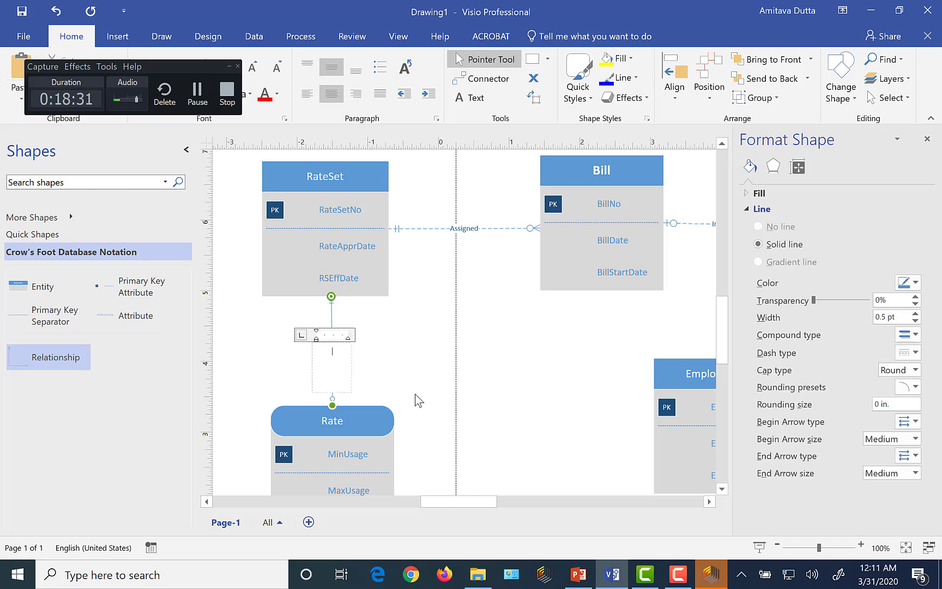
{"action": "left_click", "coordinate": [562, 571]}
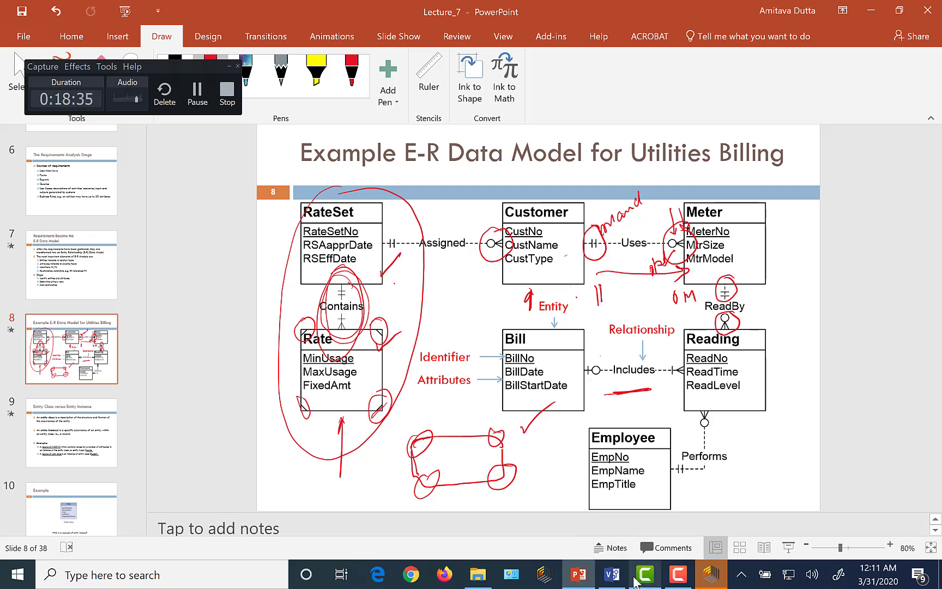
{"action": "left_click", "coordinate": [612, 574]}
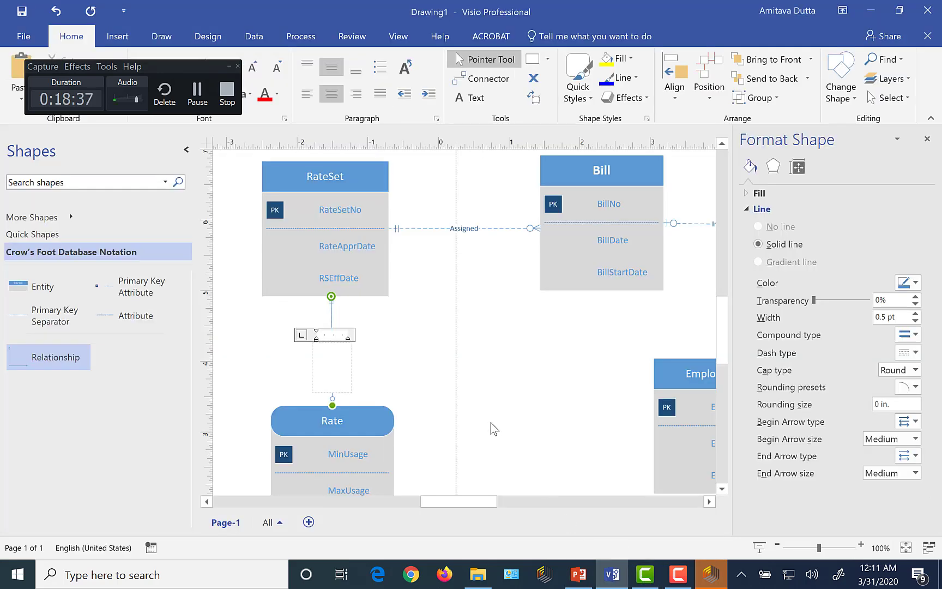
{"action": "type", "text": "ins"}
{"action": "left_click", "coordinate": [432, 363]}
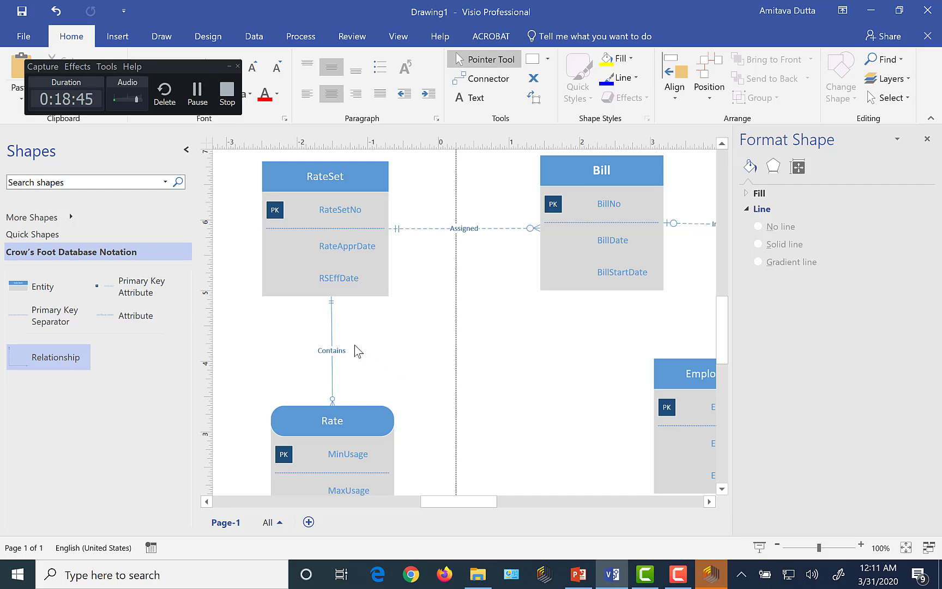
- Examine the Set Identifying option of the Contains relationship
{"action": "left_click", "coordinate": [331, 332]}
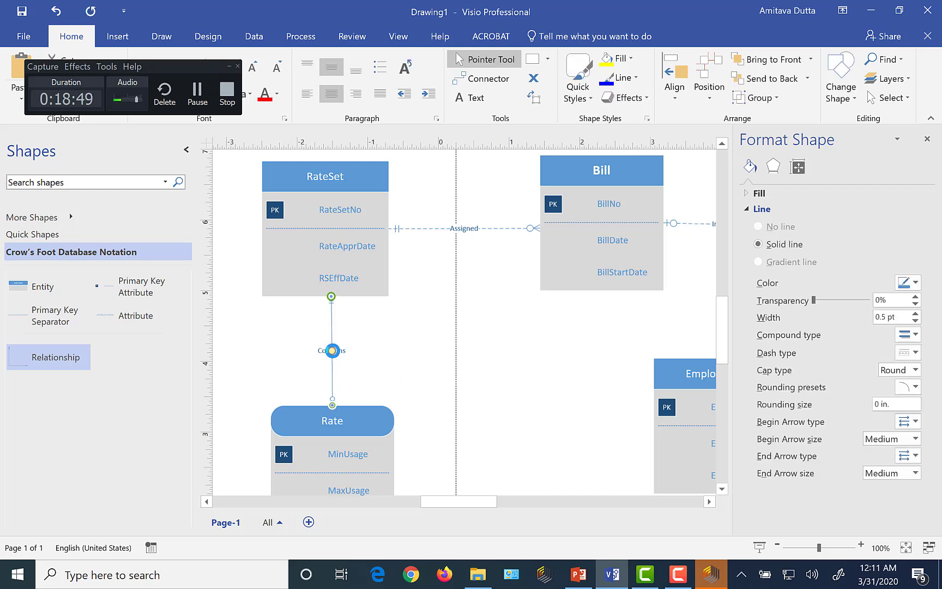
{"action": "right_click", "coordinate": [332, 351]}
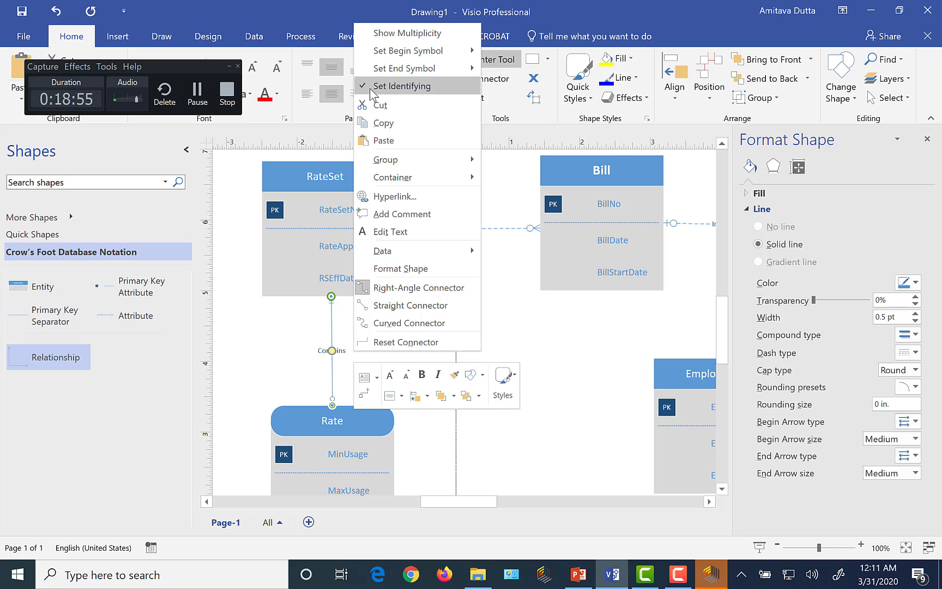
{"action": "left_click", "coordinate": [253, 368]}
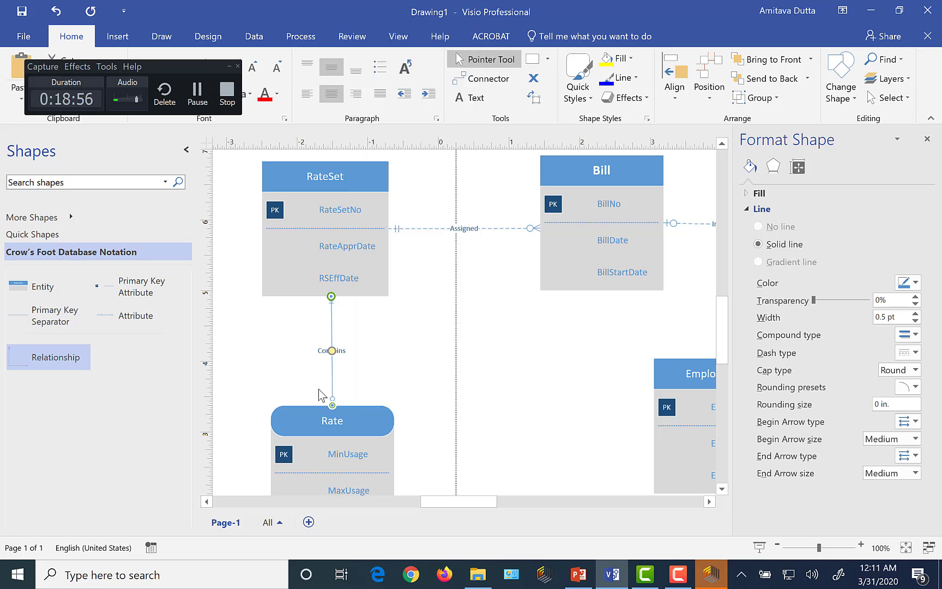
{"action": "left_click", "coordinate": [442, 400]}
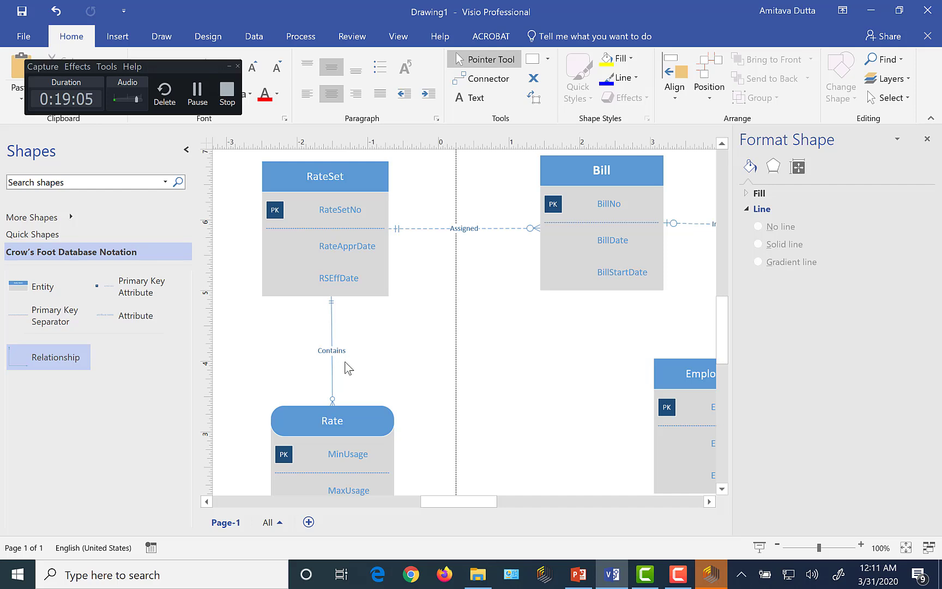
{"action": "left_click", "coordinate": [689, 581]}
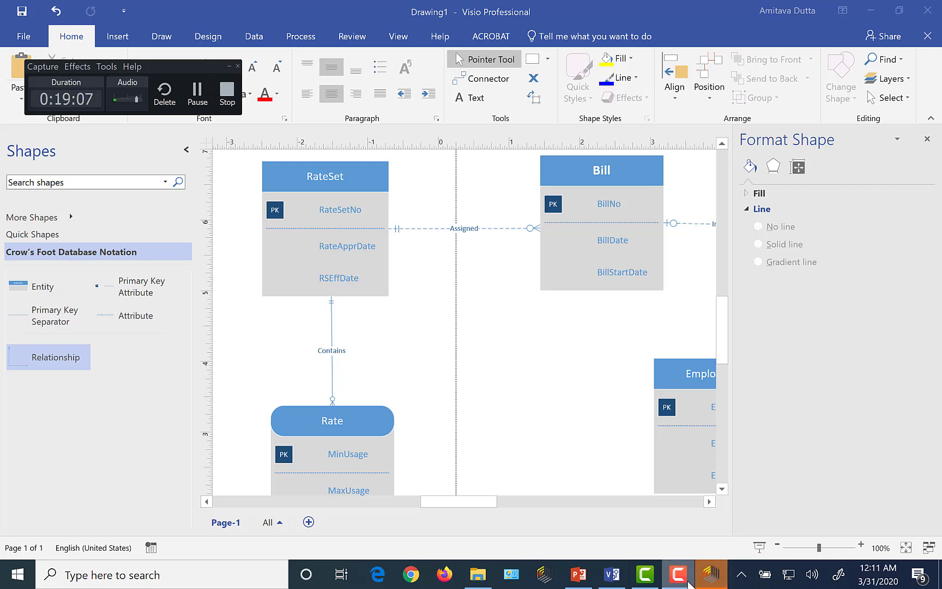
{"action": "left_click", "coordinate": [680, 584]}
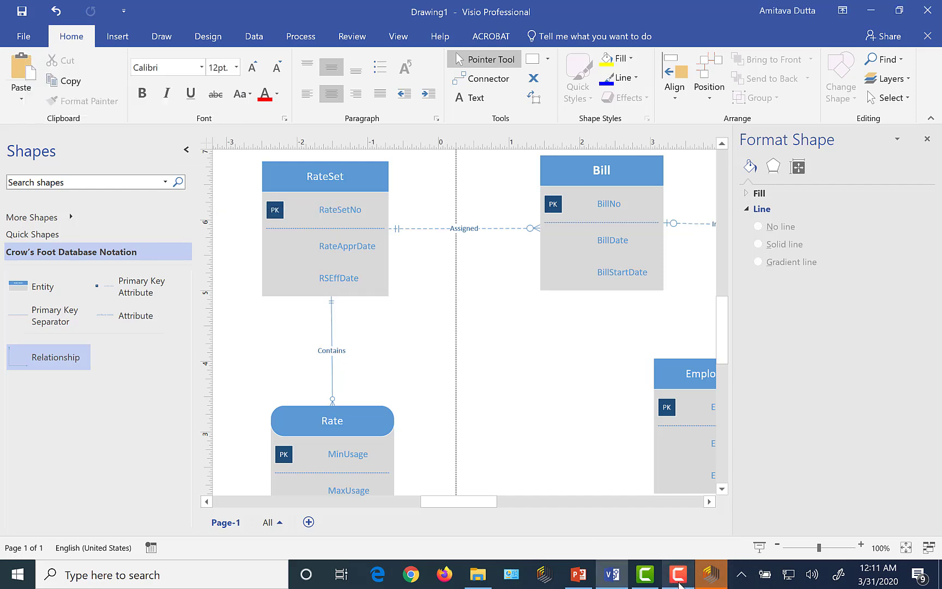
{"action": "left_click", "coordinate": [680, 584]}
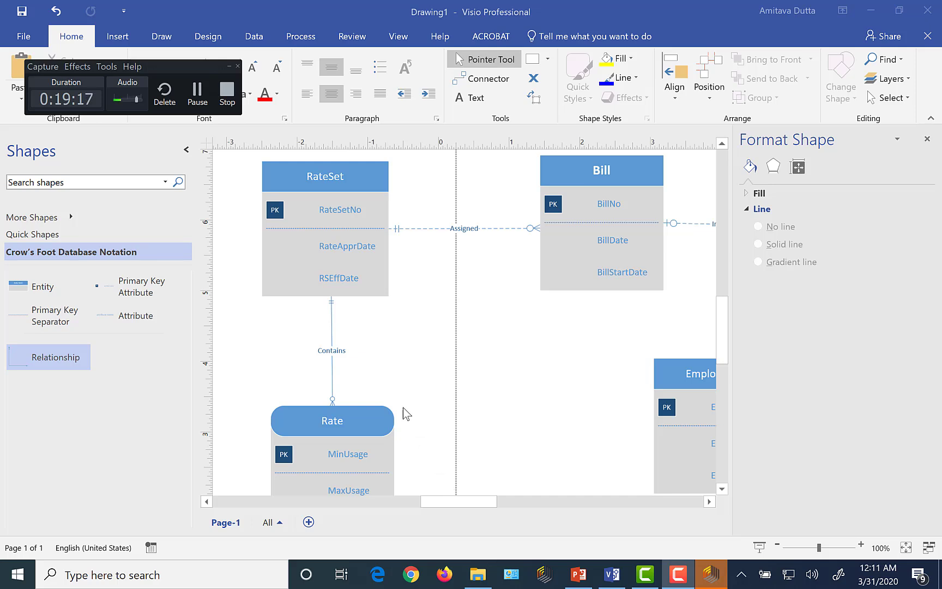
- Set both the begin and end arrow sizes of the Contains relationship to Extra Large
{"action": "left_click", "coordinate": [332, 358]}
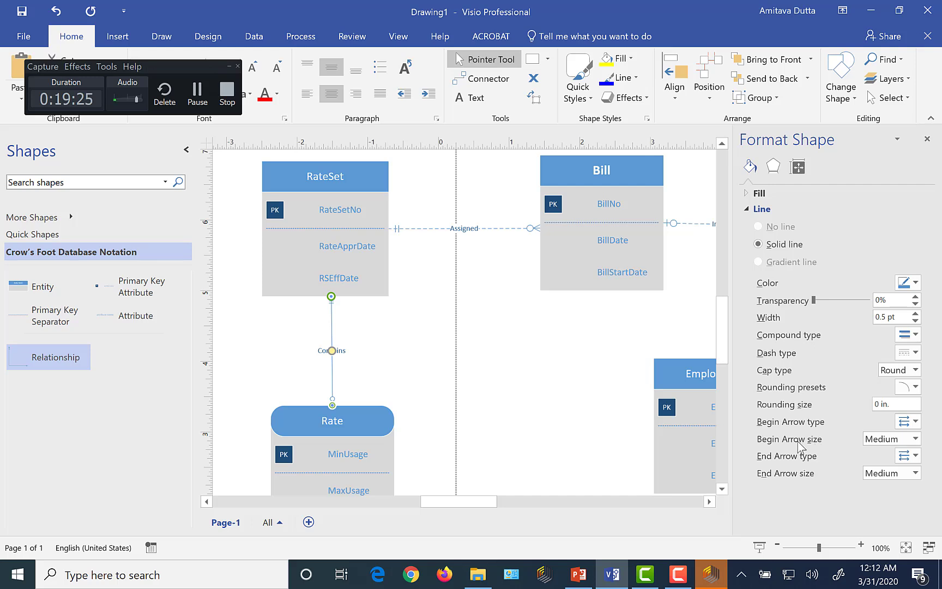
{"action": "left_click", "coordinate": [916, 438]}
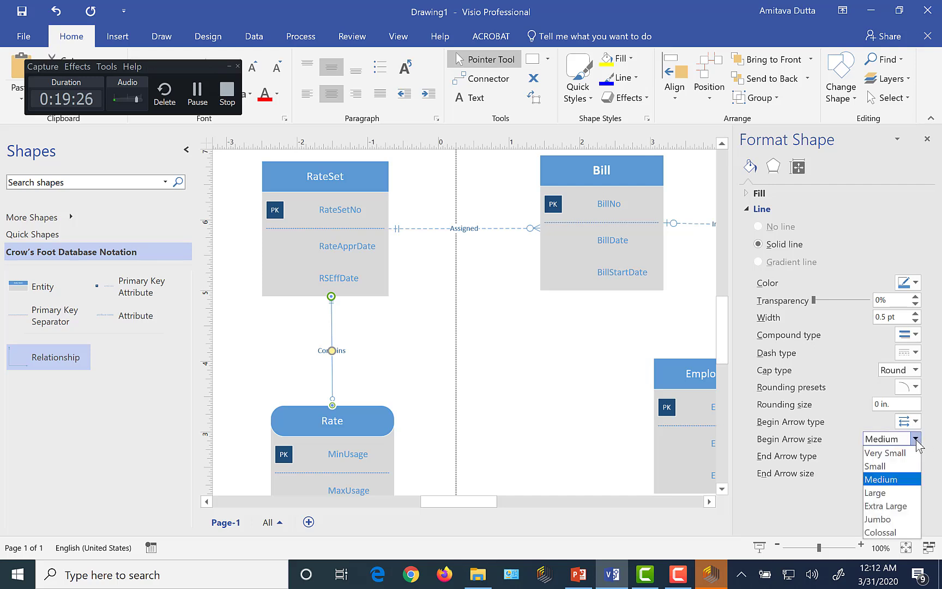
{"action": "left_click", "coordinate": [892, 506]}
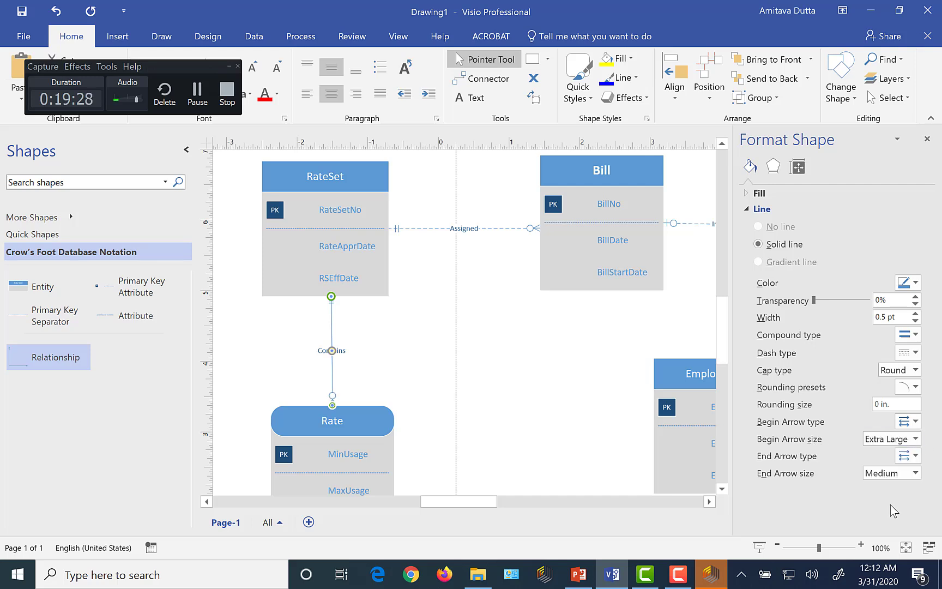
{"action": "left_click", "coordinate": [917, 474]}
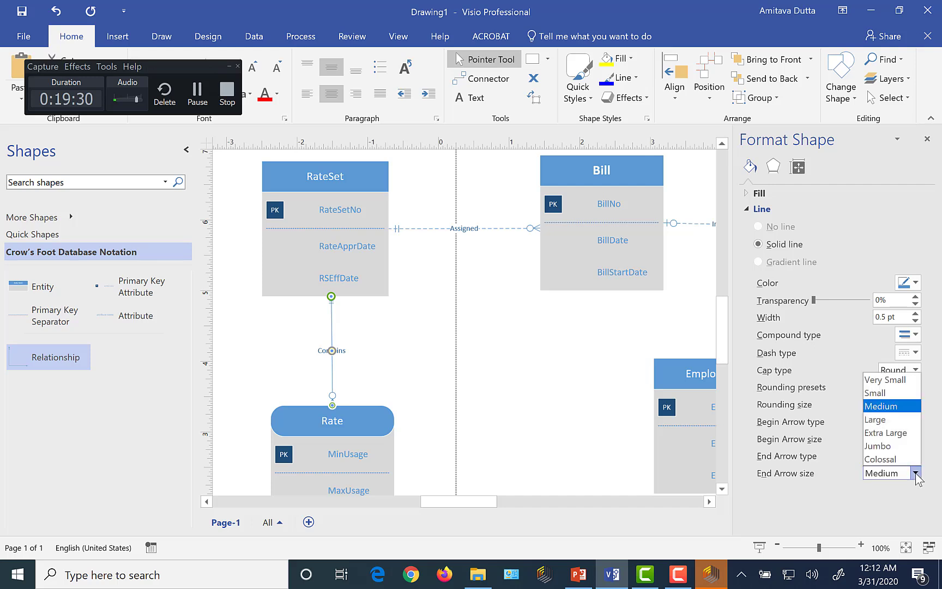
{"action": "left_click", "coordinate": [890, 433]}
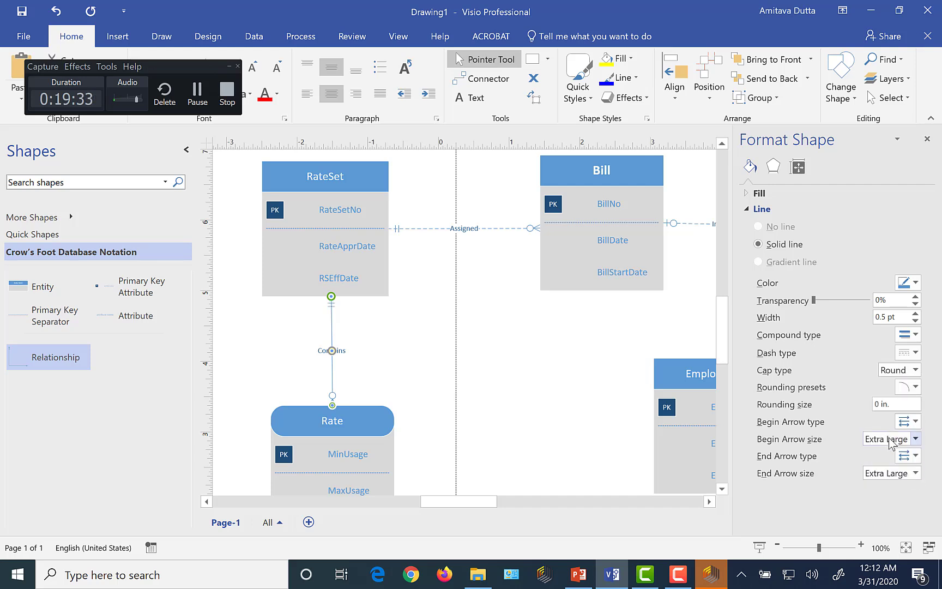
{"action": "left_click", "coordinate": [447, 362]}
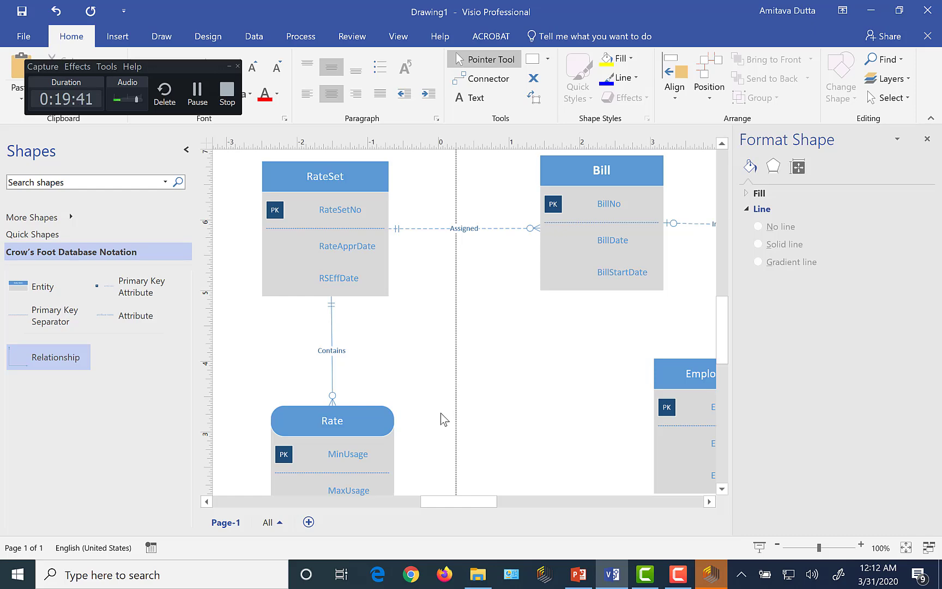
- Review the whole Visio diagram, compare it with the E-R model on the PowerPoint slide, and return to Visio
{"action": "left_click", "coordinate": [778, 546]}
{"action": "left_click", "coordinate": [778, 545]}
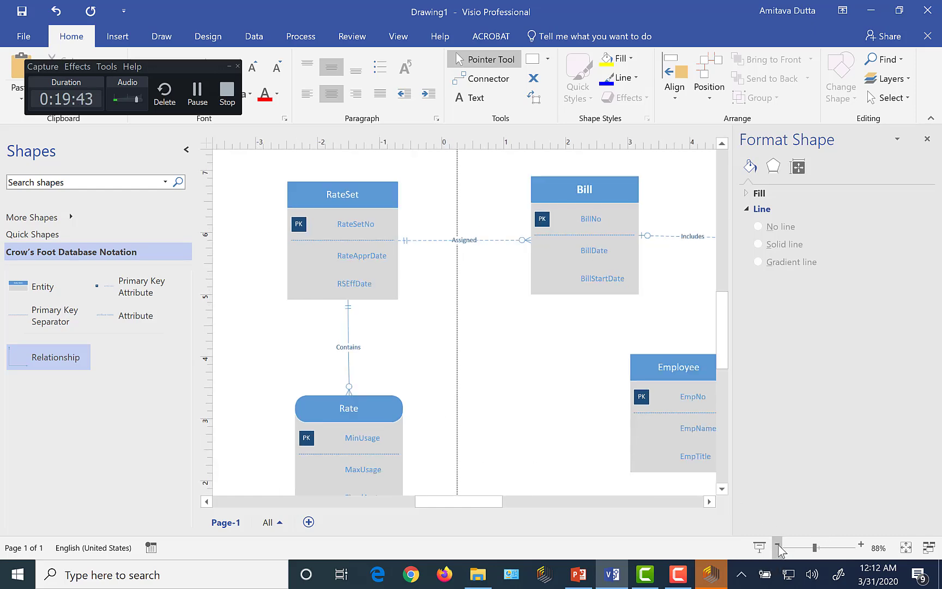
{"action": "left_click", "coordinate": [779, 545]}
{"action": "left_click", "coordinate": [779, 546]}
{"action": "left_click", "coordinate": [779, 546]}
{"action": "left_click", "coordinate": [779, 545]}
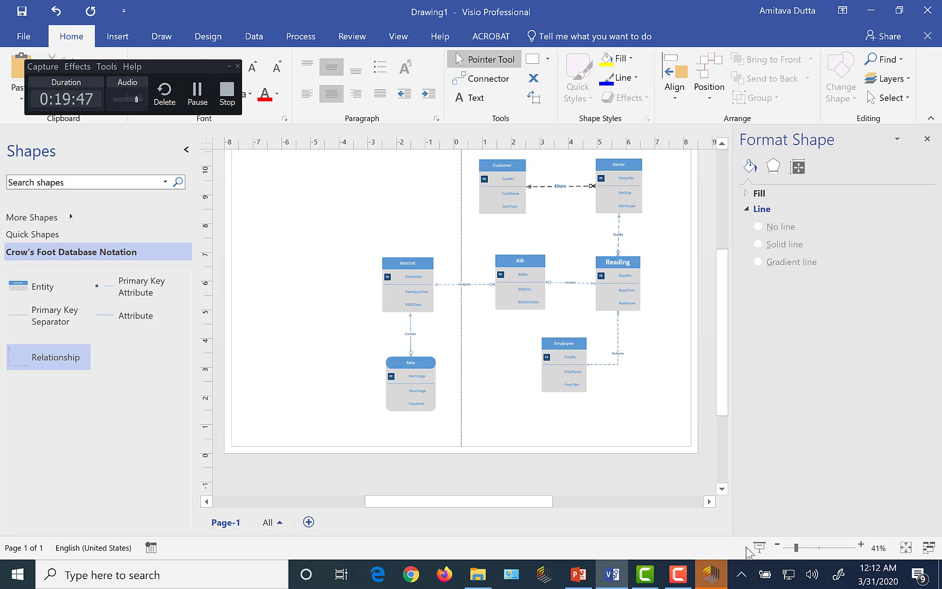
{"action": "left_click", "coordinate": [644, 583]}
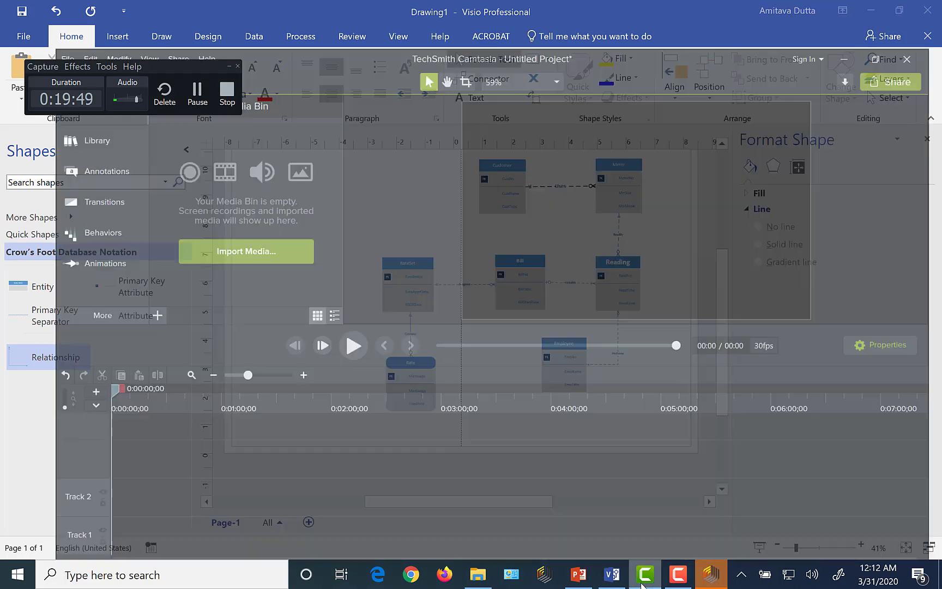
{"action": "left_click", "coordinate": [618, 577]}
{"action": "left_click", "coordinate": [644, 577]}
{"action": "mouse_move", "coordinate": [644, 577]}
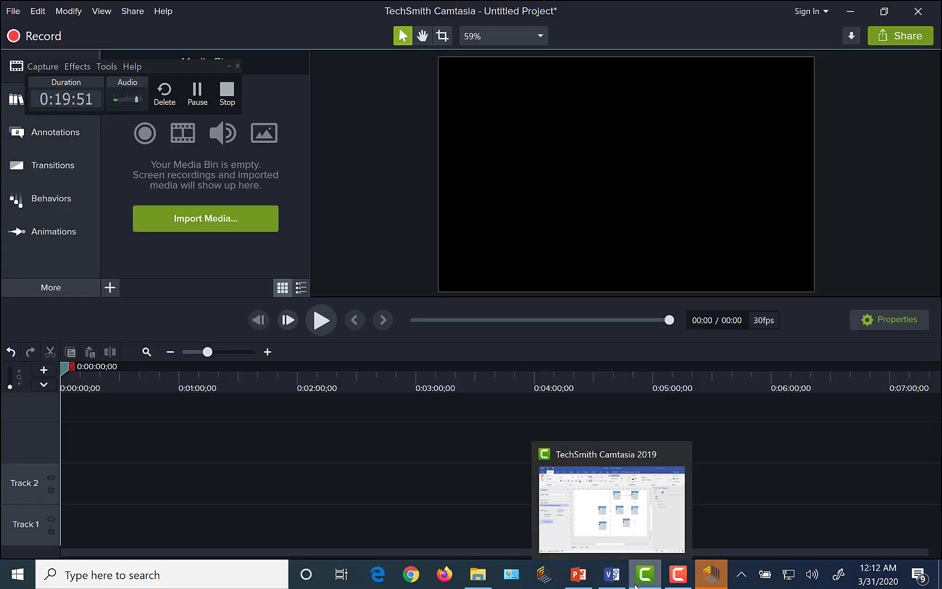
{"action": "left_click", "coordinate": [586, 579]}
{"action": "left_click", "coordinate": [600, 549]}
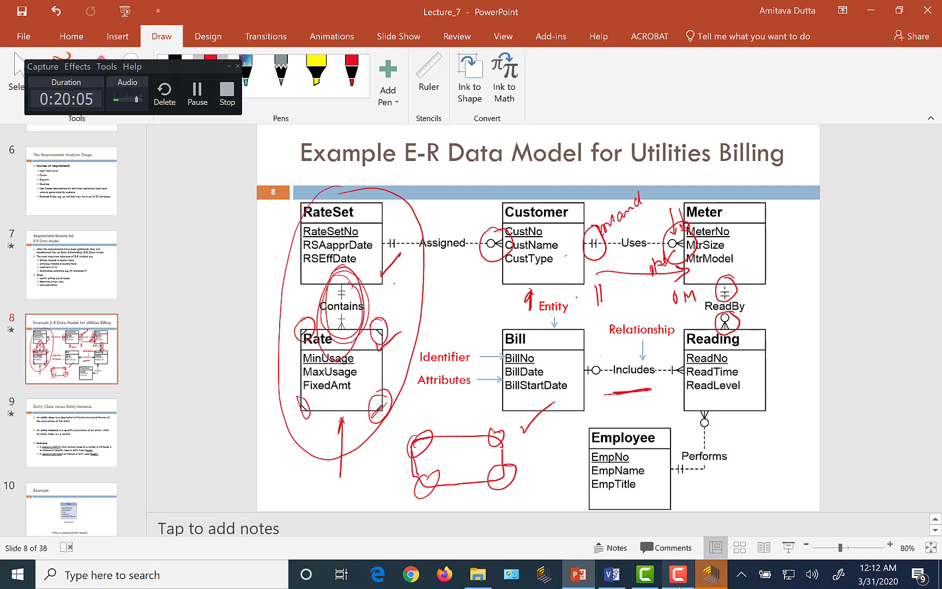
{"action": "left_click", "coordinate": [612, 575]}
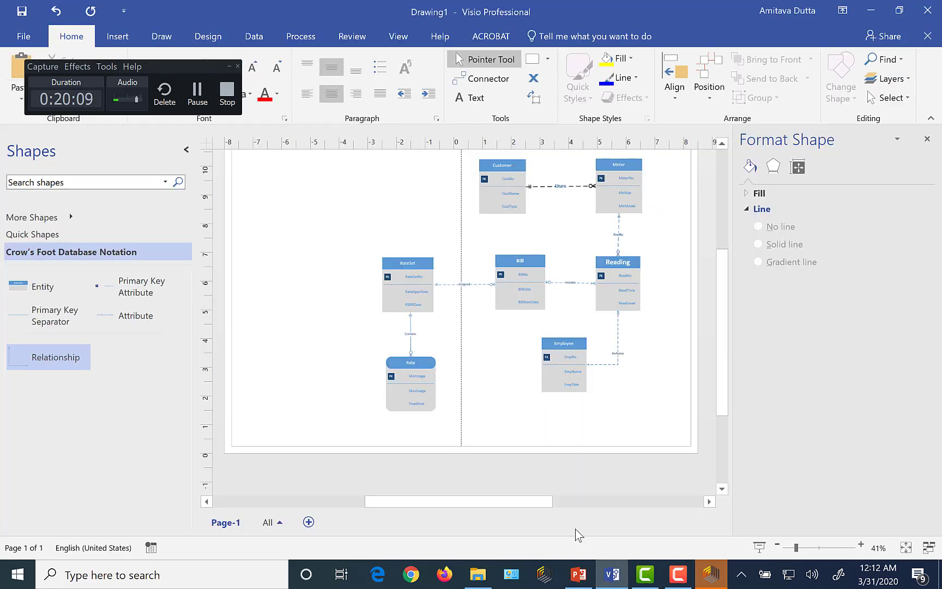
- Add a new Entity in the empty area below the Rate and Employee entities
{"action": "left_click", "coordinate": [861, 545]}
{"action": "left_click", "coordinate": [862, 545]}
{"action": "left_click", "coordinate": [862, 545]}
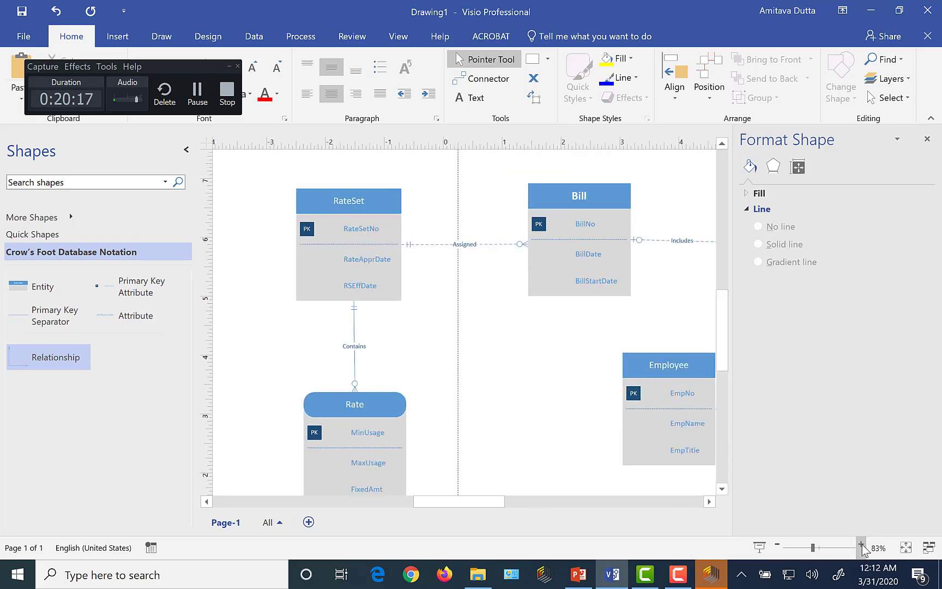
{"action": "left_click", "coordinate": [861, 545]}
{"action": "left_click", "coordinate": [722, 489]}
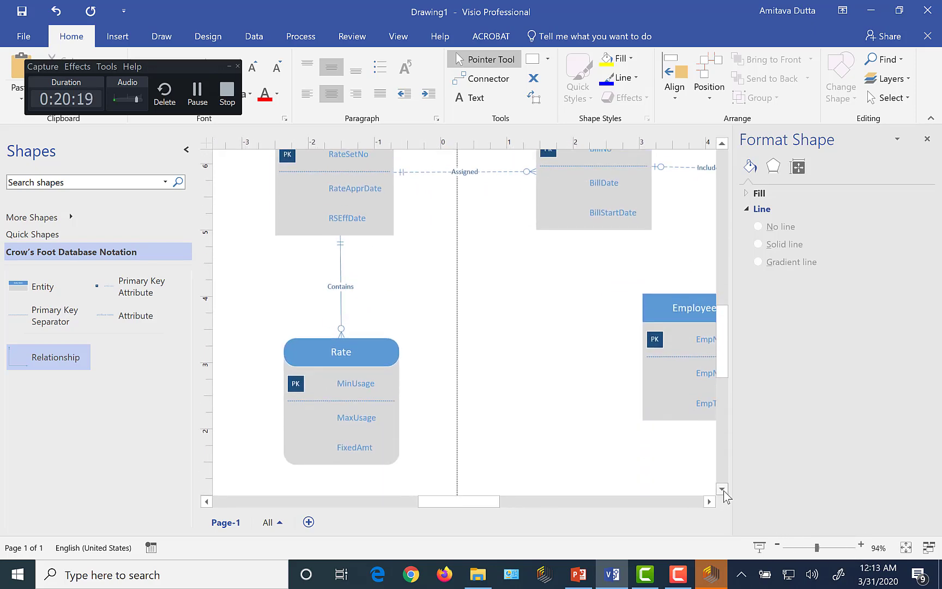
{"action": "scroll", "coordinate": [724, 493], "scroll_direction": "down", "scroll_amount": 4}
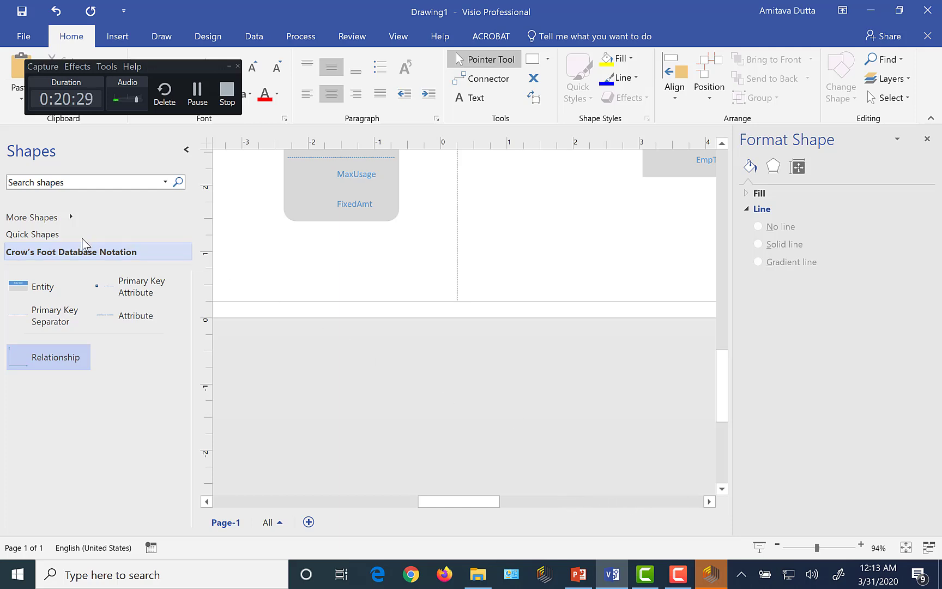
{"action": "left_click_drag", "start_coordinate": [19, 284], "coordinate": [499, 271]}
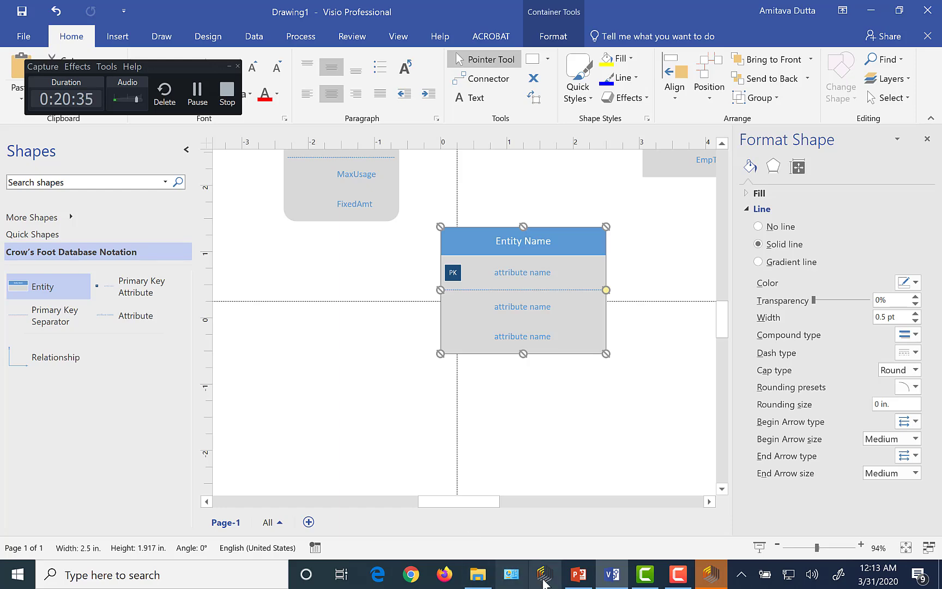
- Look at the PowerPoint model again and name the new entity in Visio Student
{"action": "left_click", "coordinate": [579, 574]}
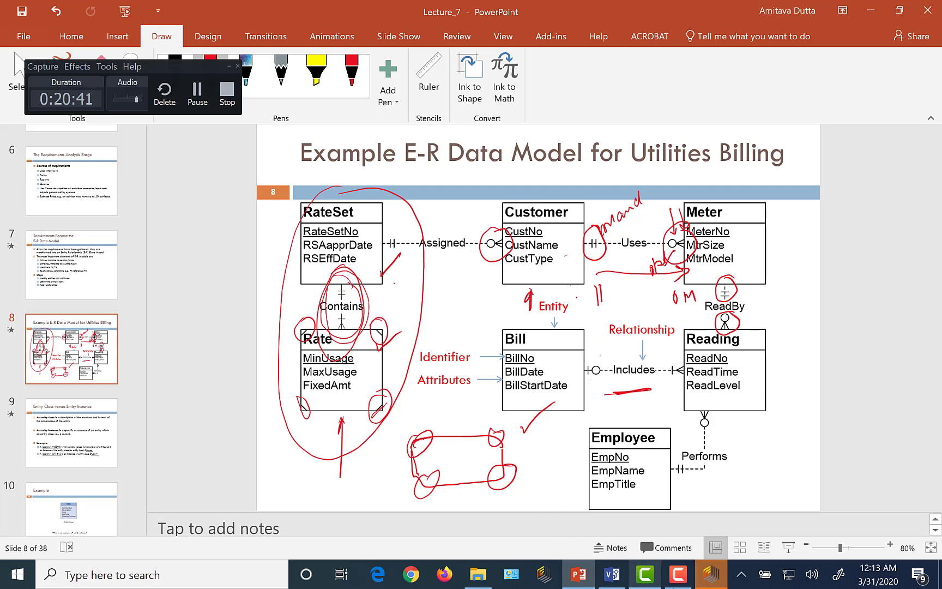
{"action": "left_click", "coordinate": [612, 575]}
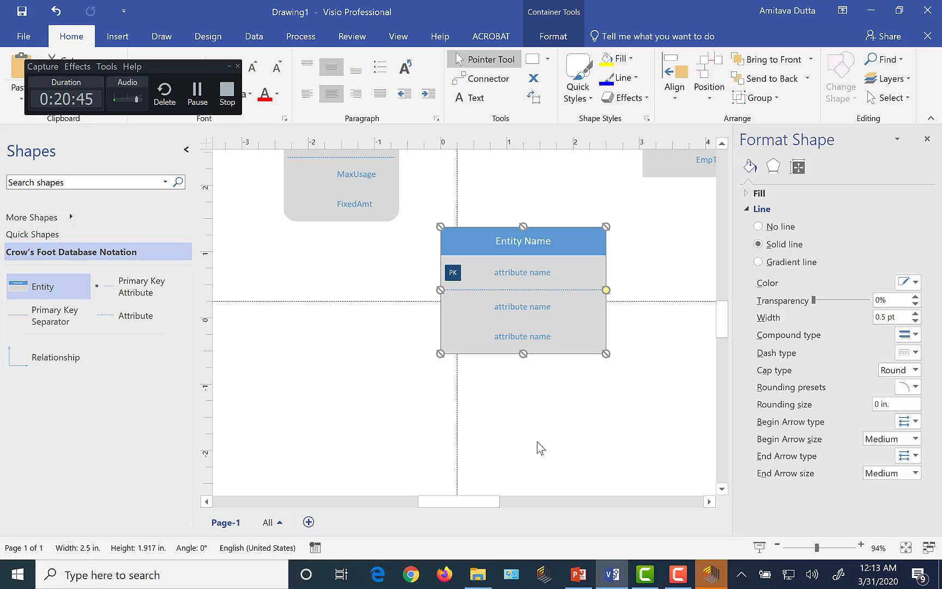
{"action": "left_click", "coordinate": [709, 501]}
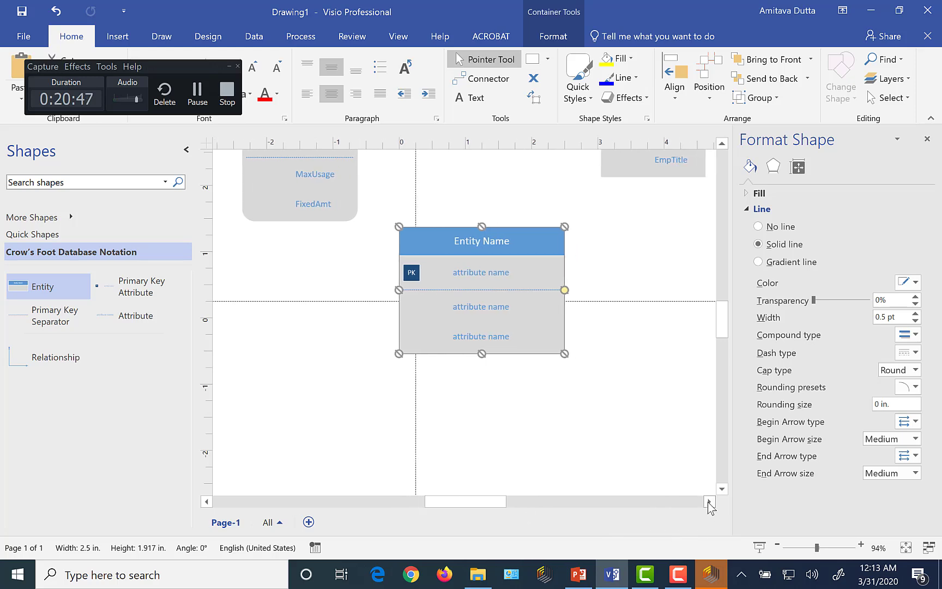
{"action": "left_click", "coordinate": [709, 502]}
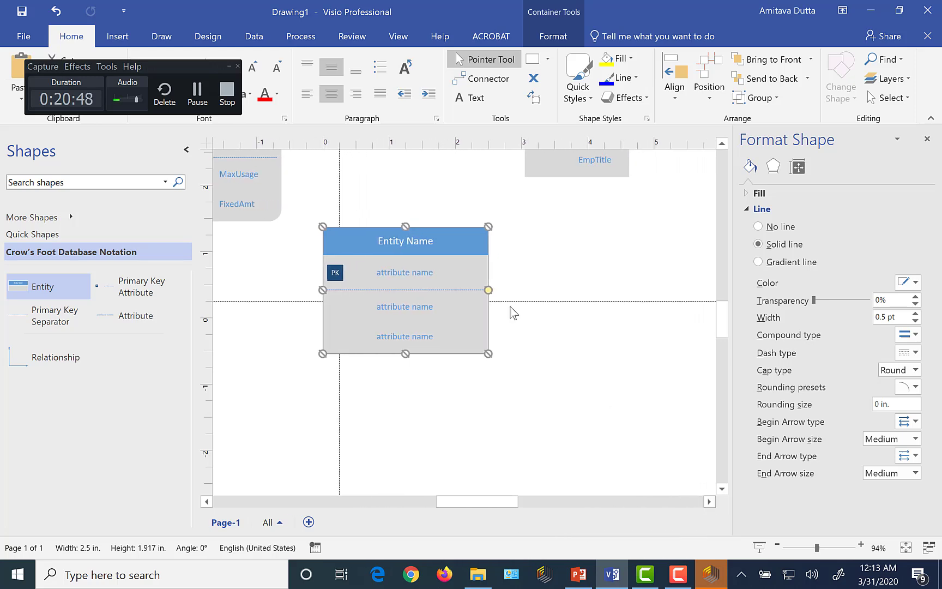
{"action": "double_click", "coordinate": [413, 246]}
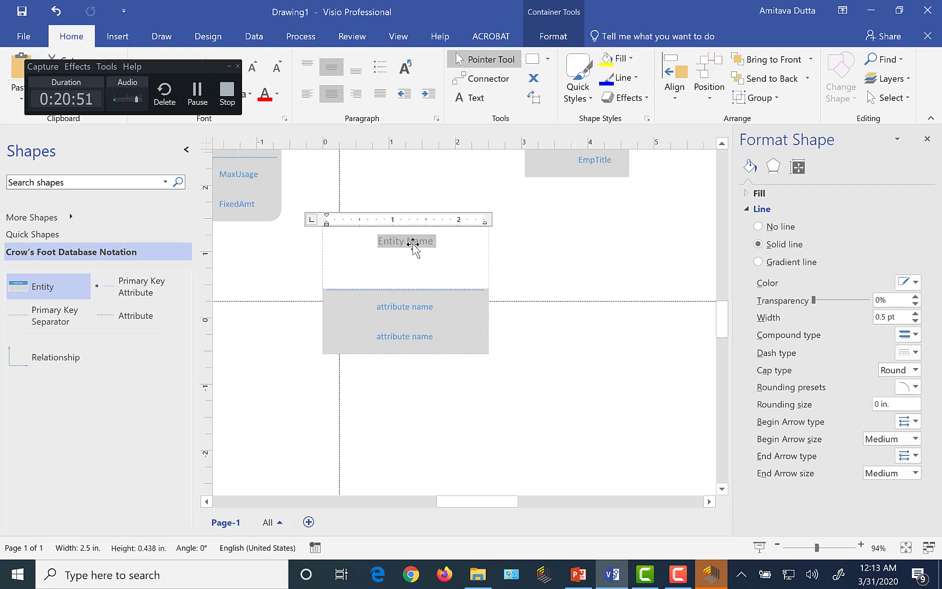
{"action": "type", "text": "Stu"}
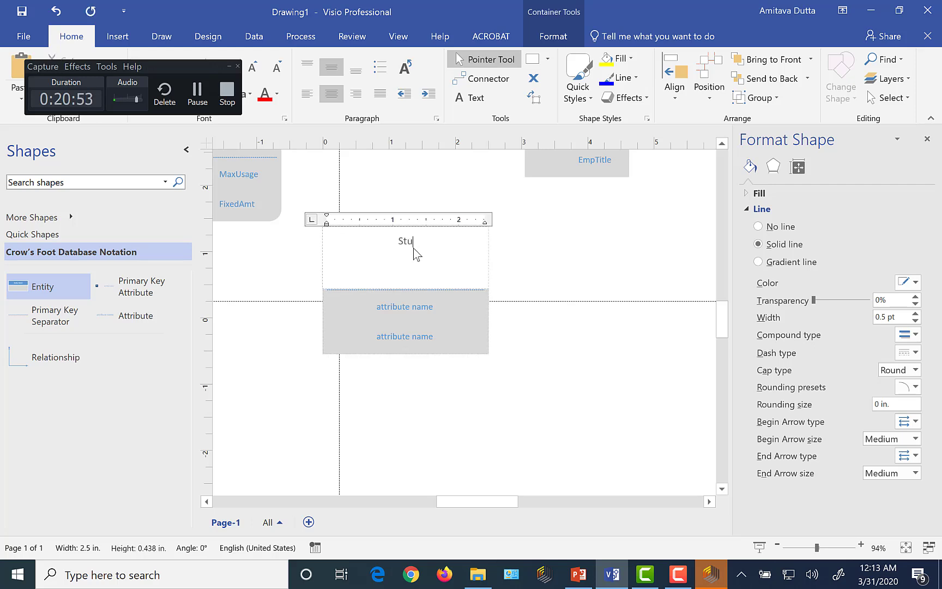
{"action": "type", "text": "dent"}
{"action": "left_click", "coordinate": [528, 314]}
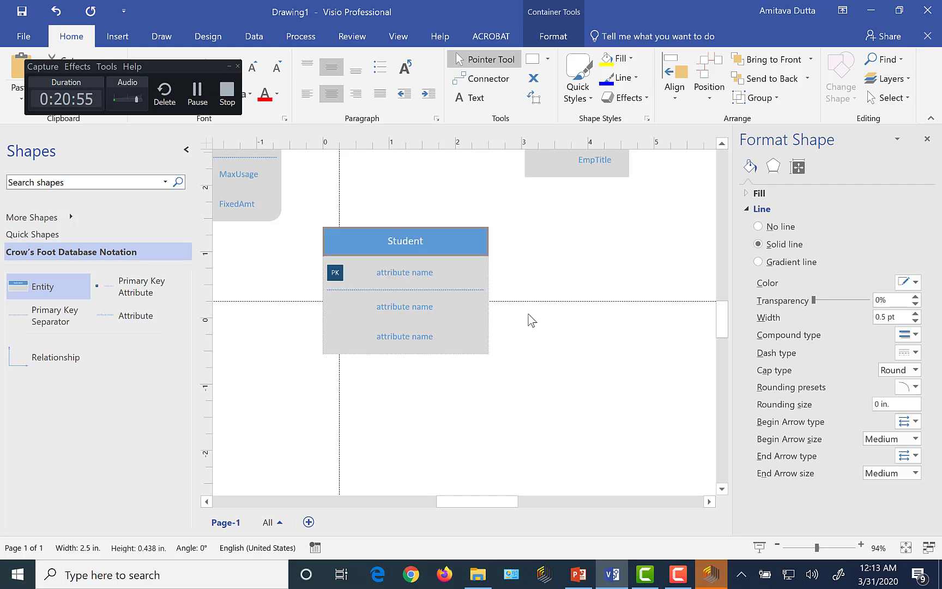
- Name the Student entity's primary key attribute StudNo and the first regular attribute below it StudName
{"action": "double_click", "coordinate": [400, 275]}
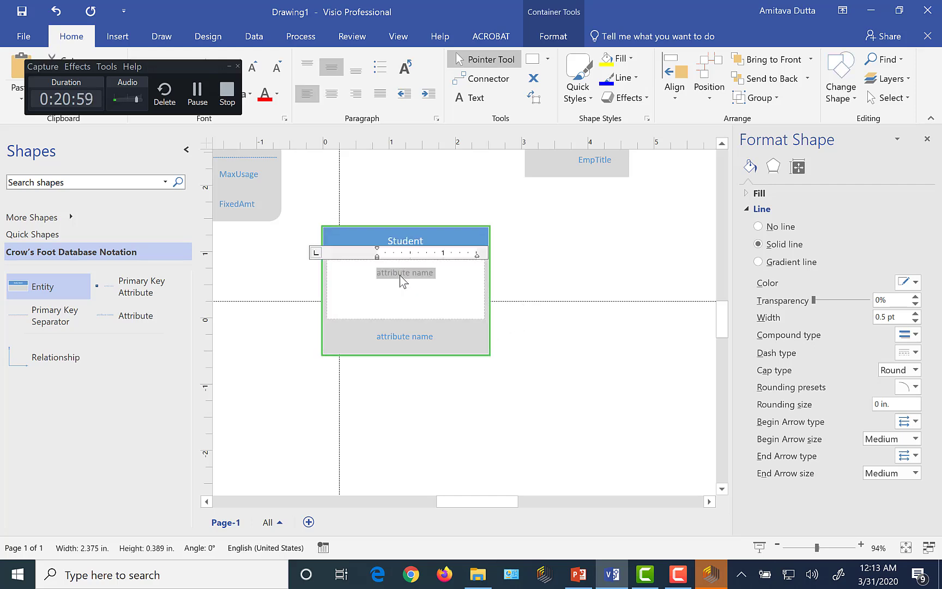
{"action": "type", "text": "StudNo"}
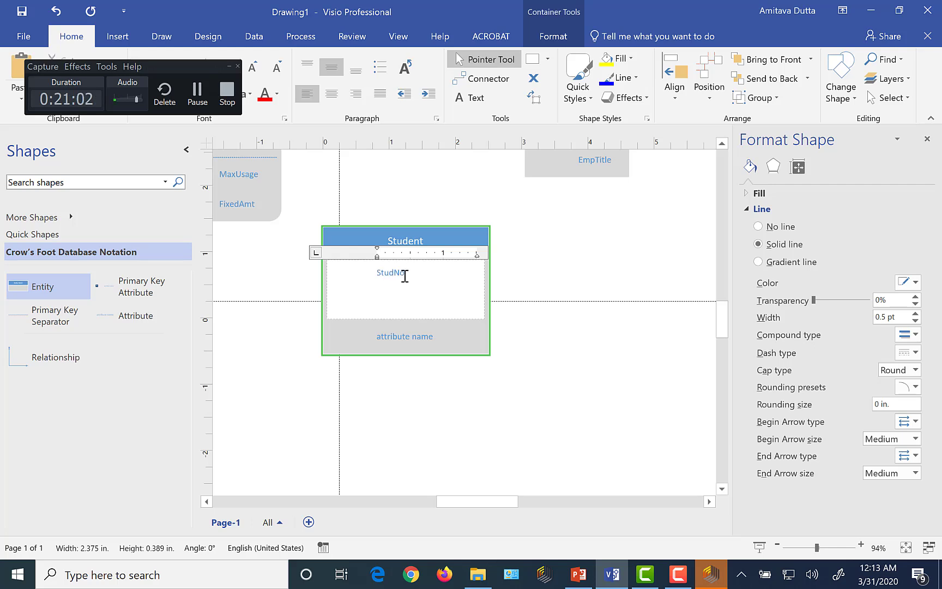
{"action": "key", "text": "Escape"}
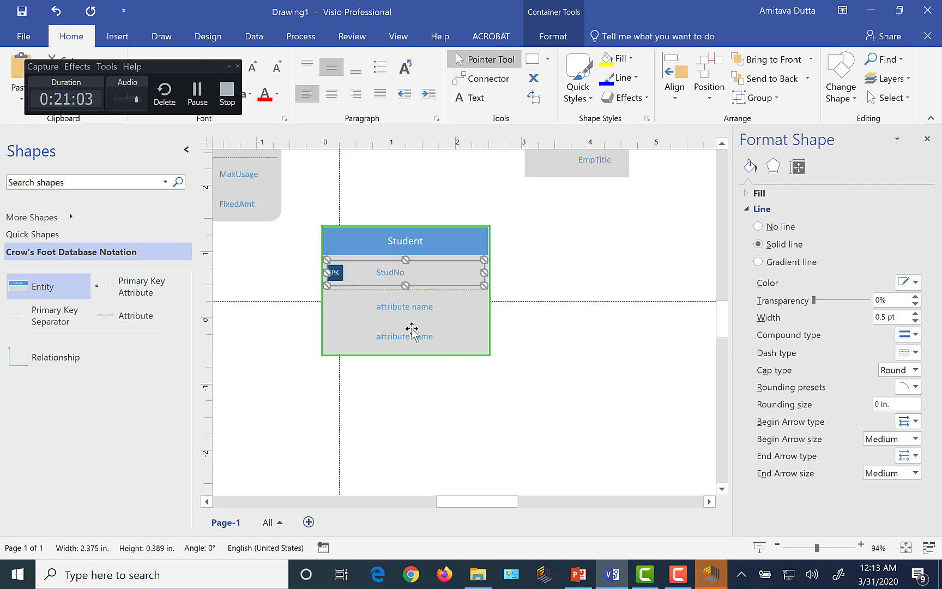
{"action": "double_click", "coordinate": [401, 307]}
{"action": "type", "text": "StudName"}
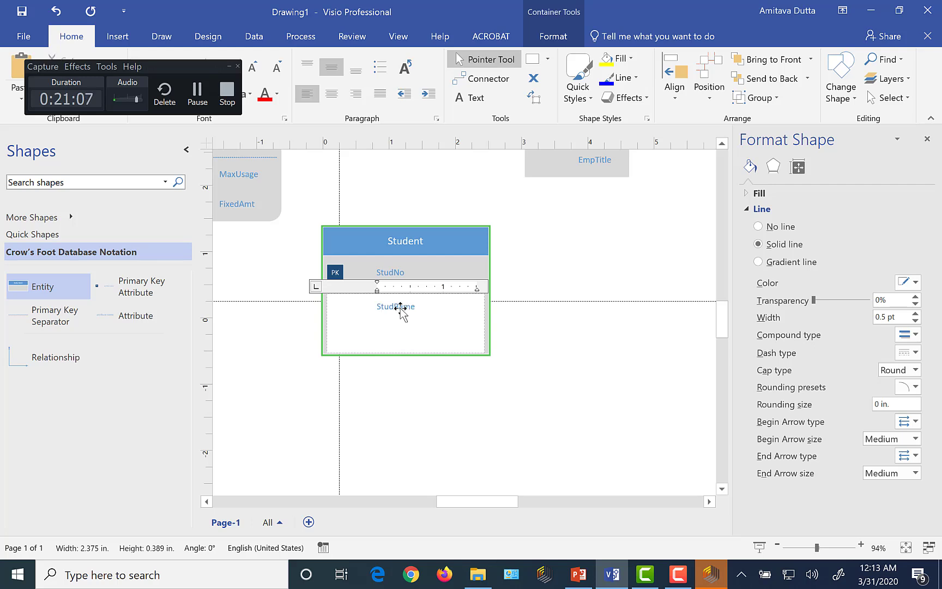
{"action": "key", "text": "BackSpace"}
{"action": "key", "text": "BackSpace"}
{"action": "key", "text": "BackSpace"}
{"action": "key", "text": "BackSpace"}
{"action": "type", "text": "Name"}
{"action": "key", "text": "Return"}
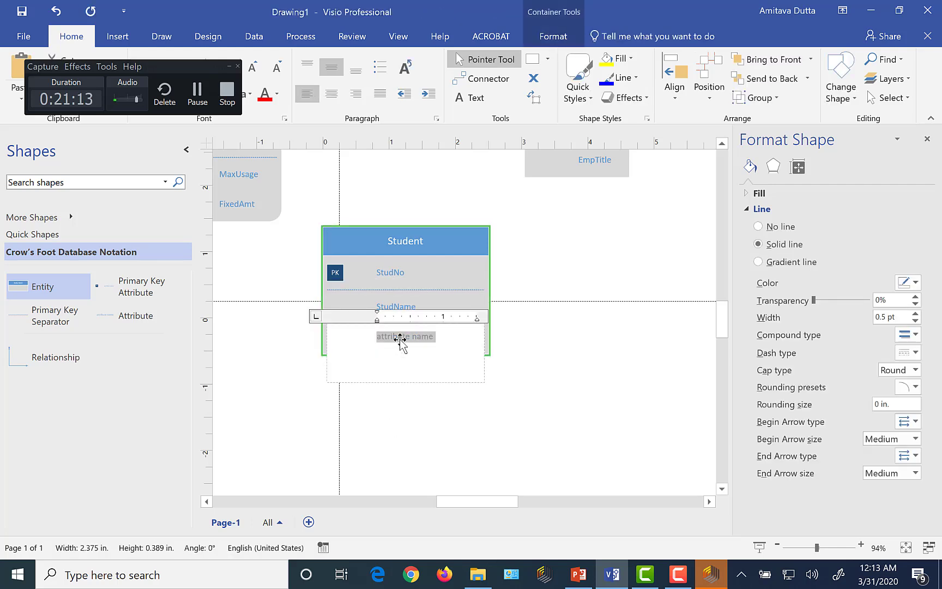
- Name the last Student attribute StuAddr and narrow the Student entity to about 1.81 in wide
{"action": "type", "text": "StuAddr"}
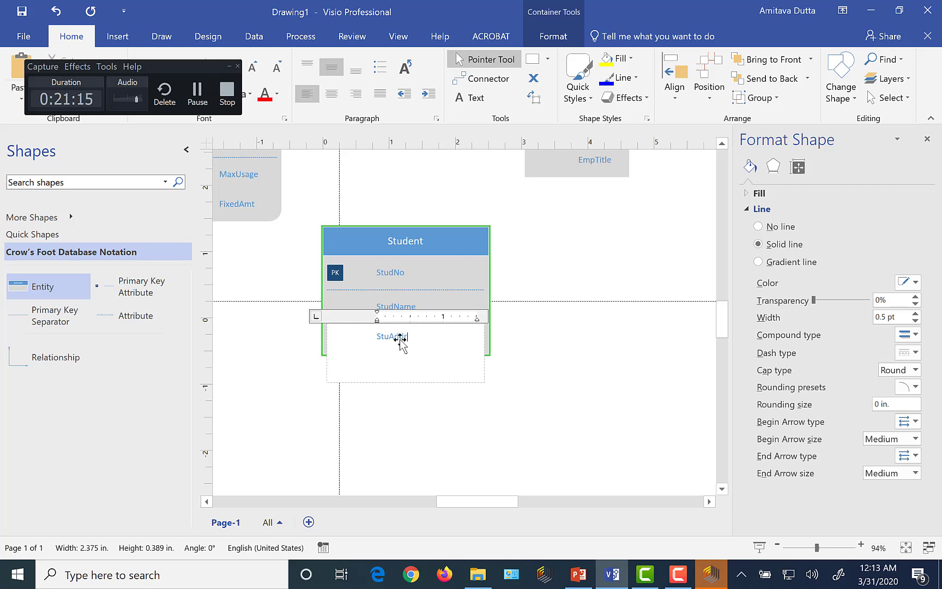
{"action": "key", "text": "Return"}
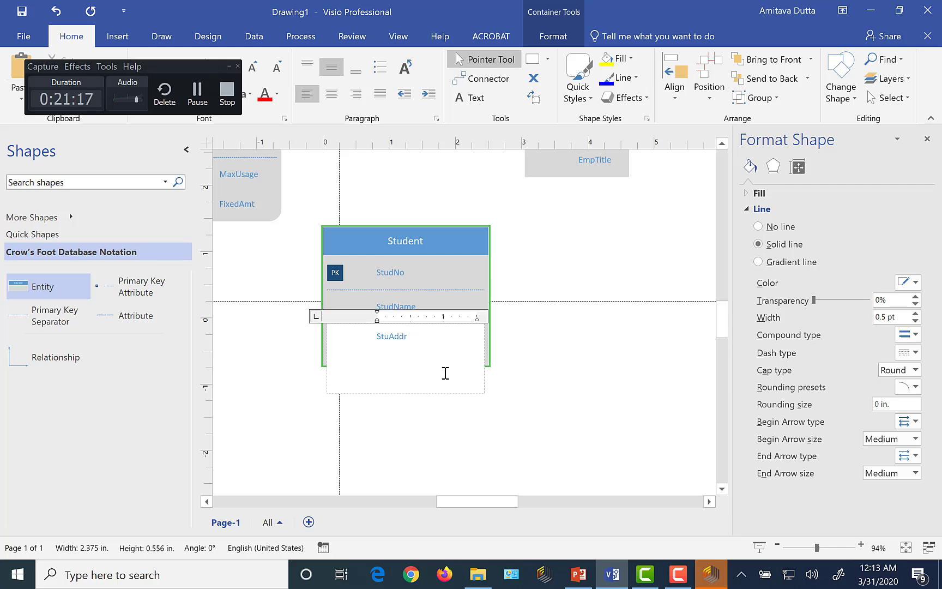
{"action": "key", "text": "BackSpace"}
{"action": "key", "text": "Escape"}
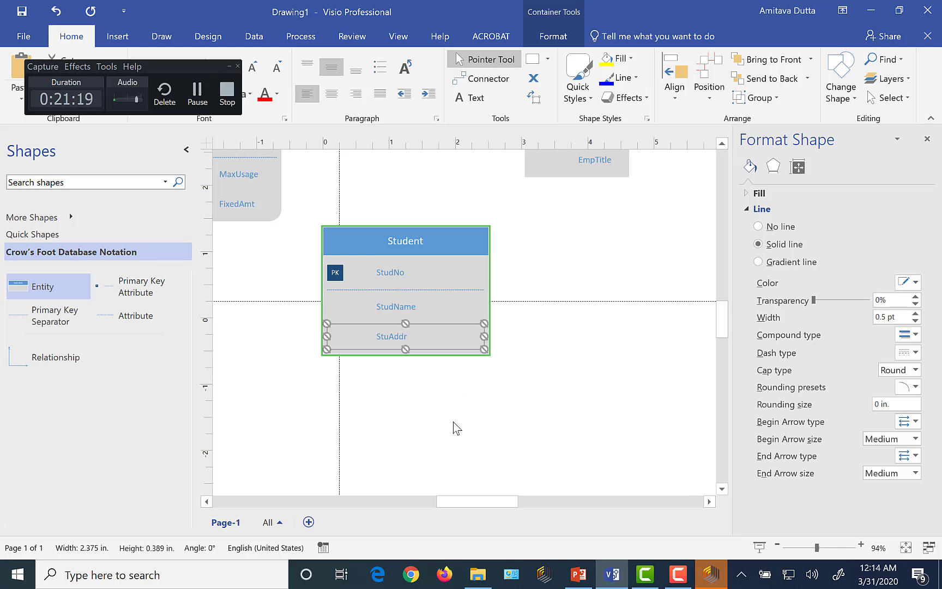
{"action": "left_click", "coordinate": [468, 282]}
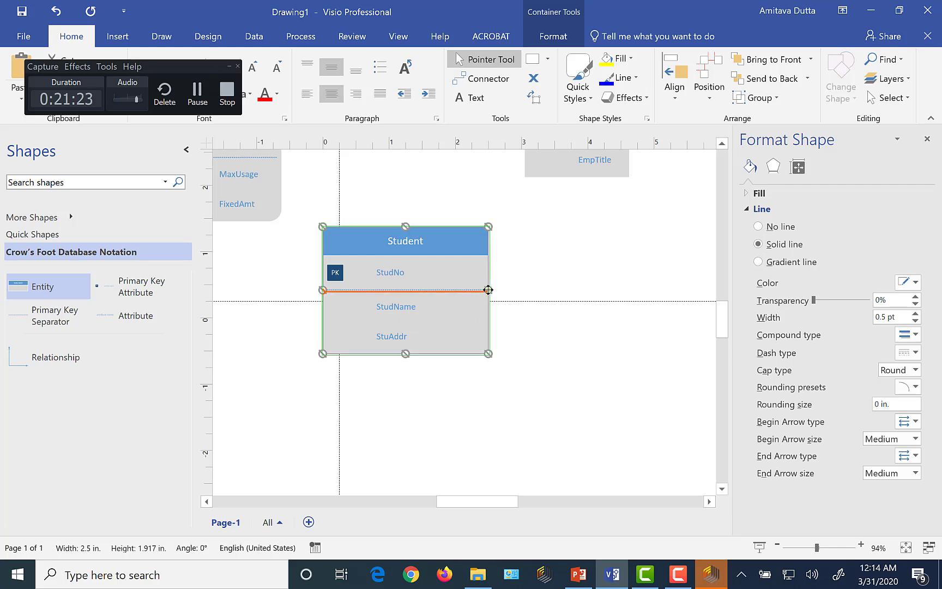
{"action": "left_click_drag", "start_coordinate": [488, 290], "coordinate": [443, 290]}
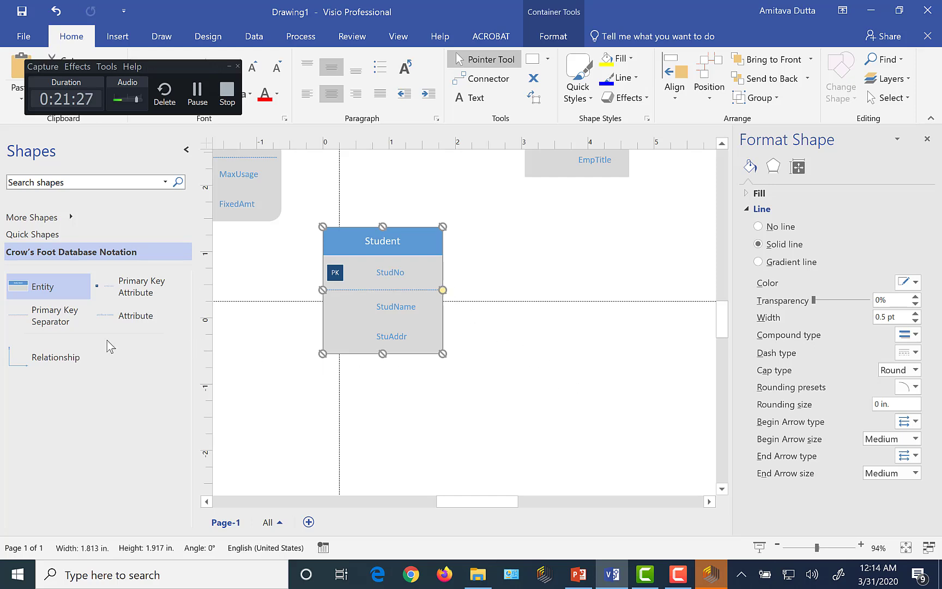
- Add a new Entity to the right of Student, level with it, and name it Faculty
{"action": "left_click_drag", "start_coordinate": [37, 294], "coordinate": [611, 265]}
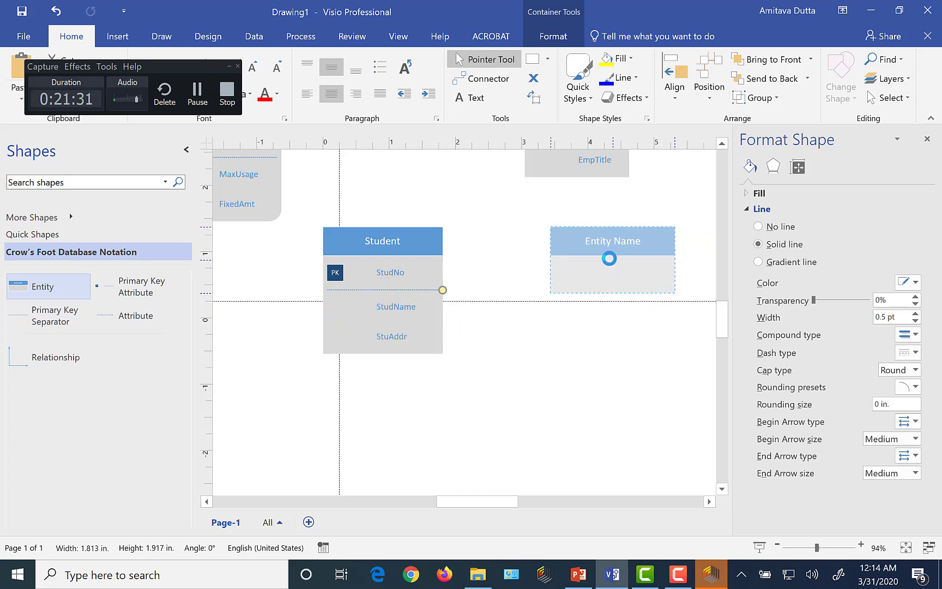
{"action": "double_click", "coordinate": [613, 242]}
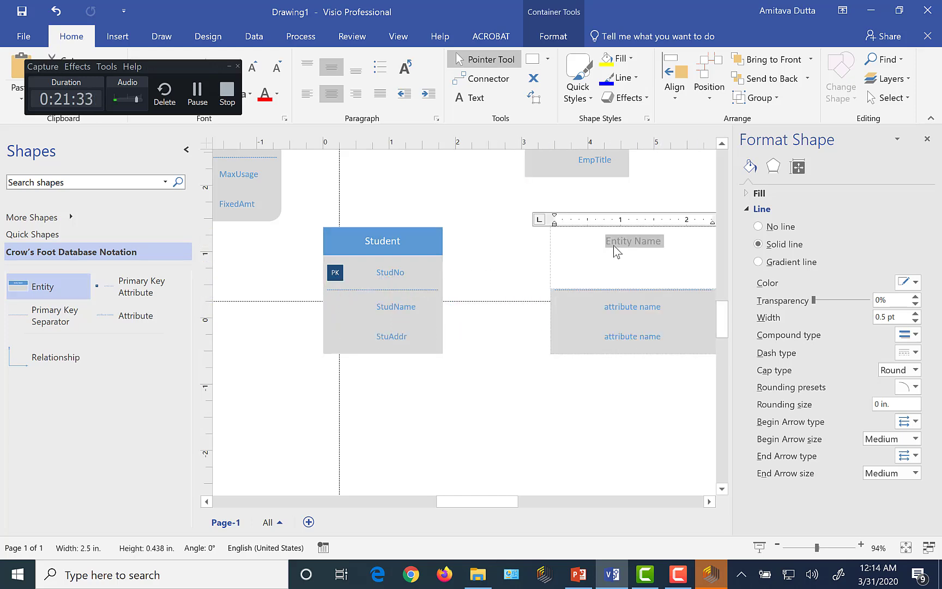
{"action": "type", "text": "Faculty"}
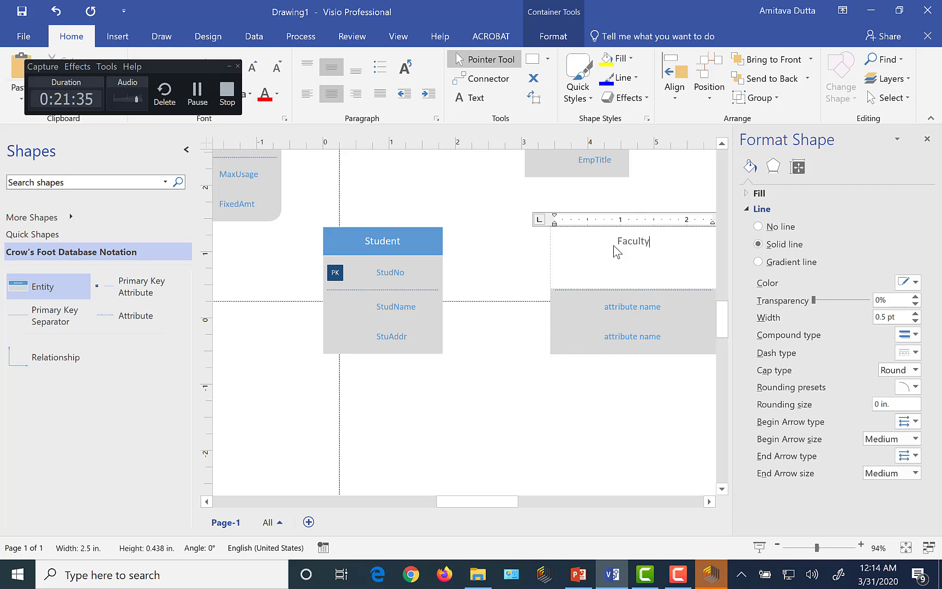
{"action": "key", "text": "Escape"}
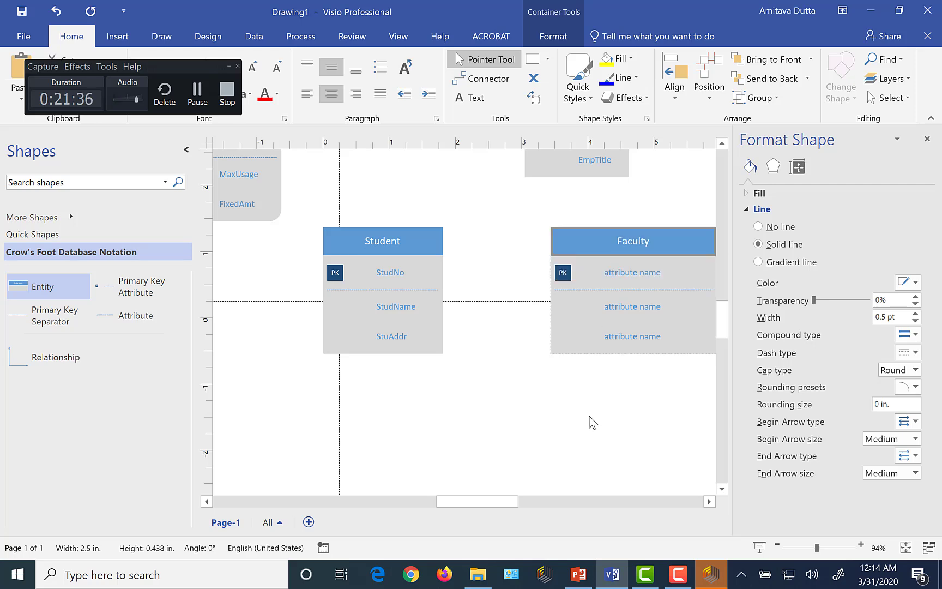
- Name the primary key attribute of the Faculty entity FacultyID
{"action": "double_click", "coordinate": [633, 272]}
{"action": "type", "text": "F"}
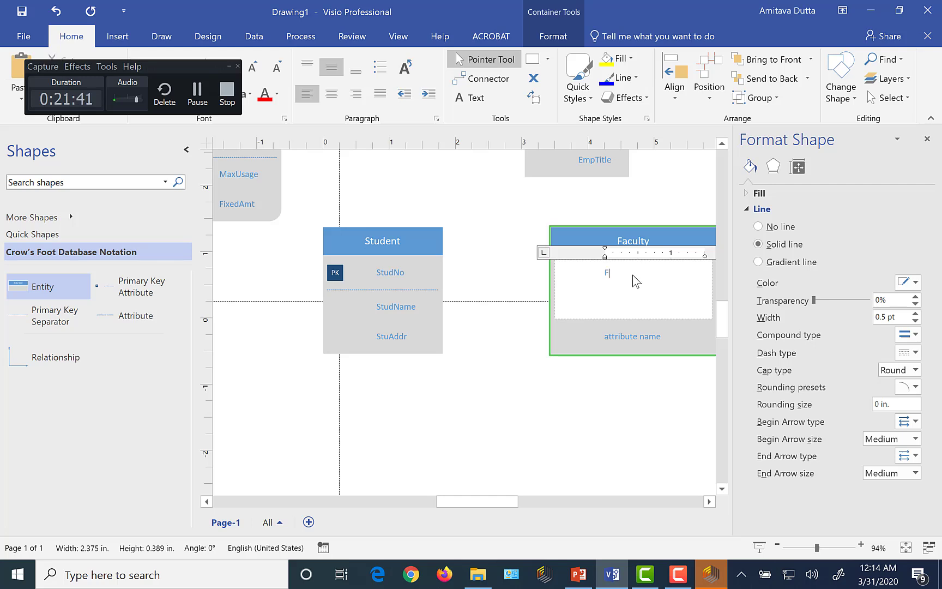
{"action": "type", "text": "acultyID"}
{"action": "key", "text": "Escape"}
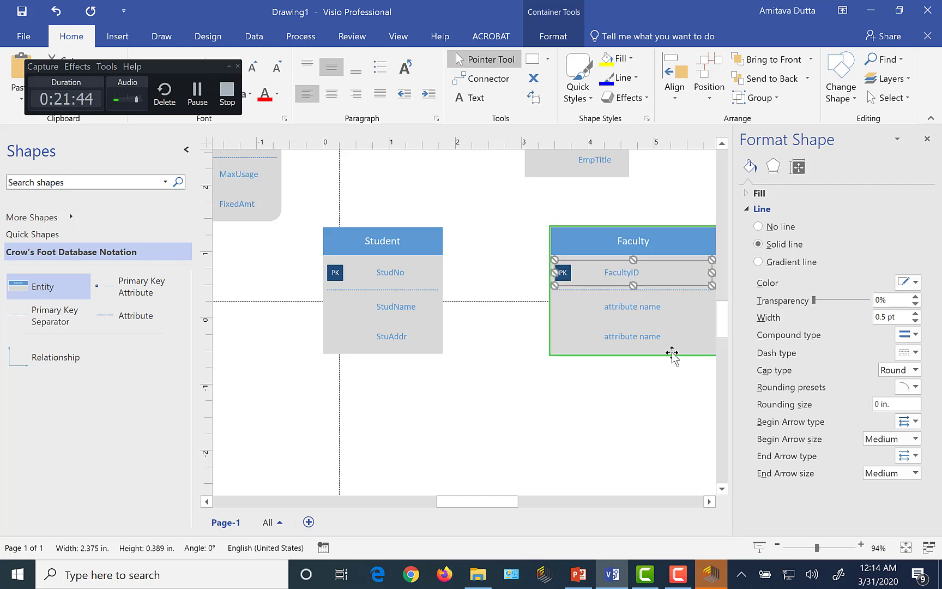
- Name the two regular attributes of the Faculty entity FacName and FacEmail
{"action": "left_click", "coordinate": [630, 308]}
{"action": "double_click", "coordinate": [630, 308]}
{"action": "type", "text": "F"}
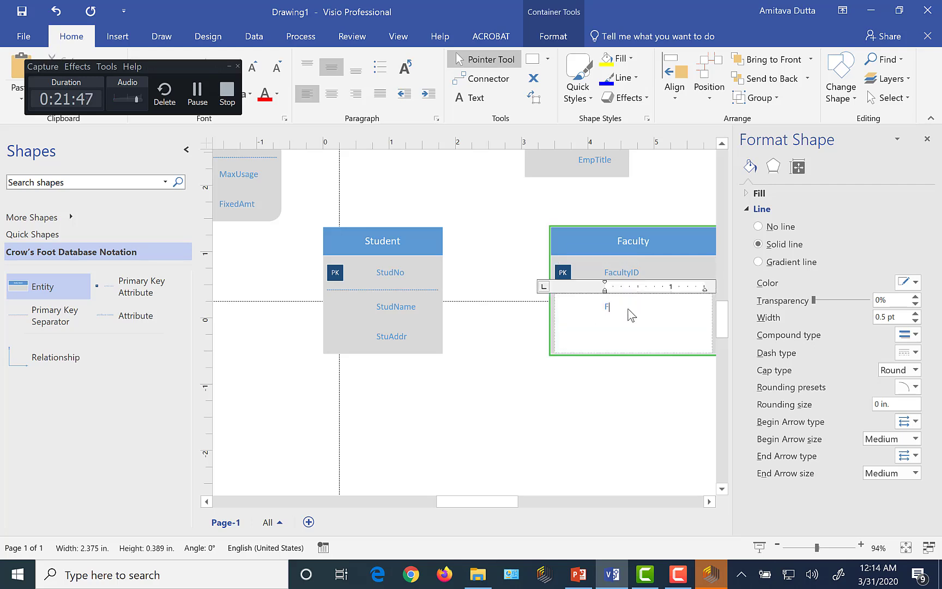
{"action": "type", "text": "acName"}
{"action": "key", "text": "Escape"}
{"action": "left_click", "coordinate": [638, 341]}
{"action": "double_click", "coordinate": [638, 341]}
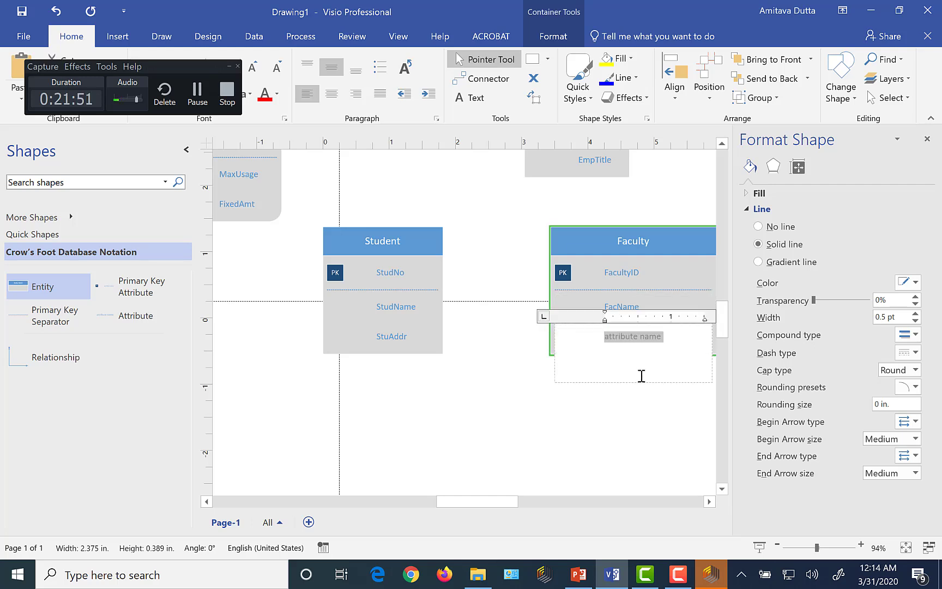
{"action": "type", "text": "FacE"}
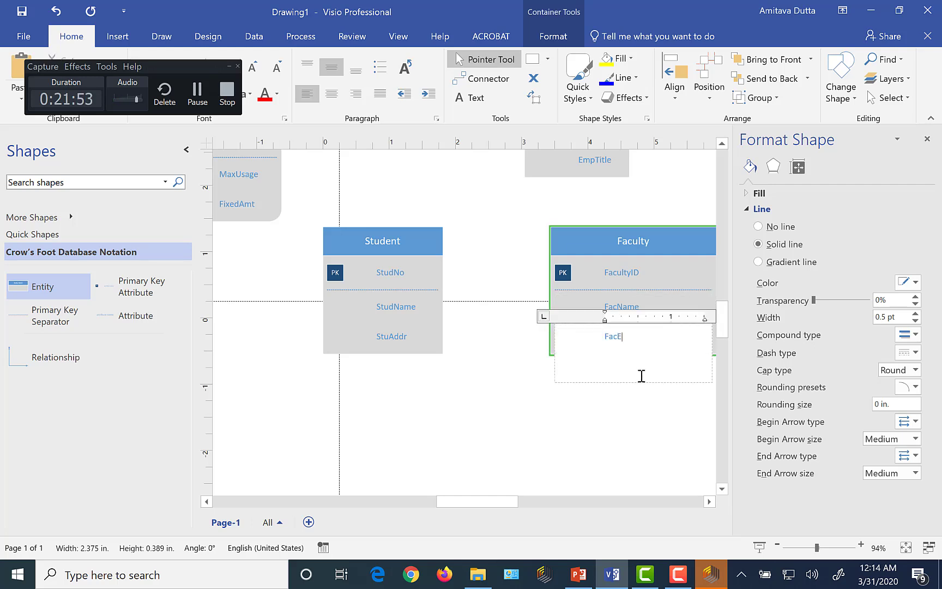
{"action": "type", "text": "mail"}
{"action": "key", "text": "Escape"}
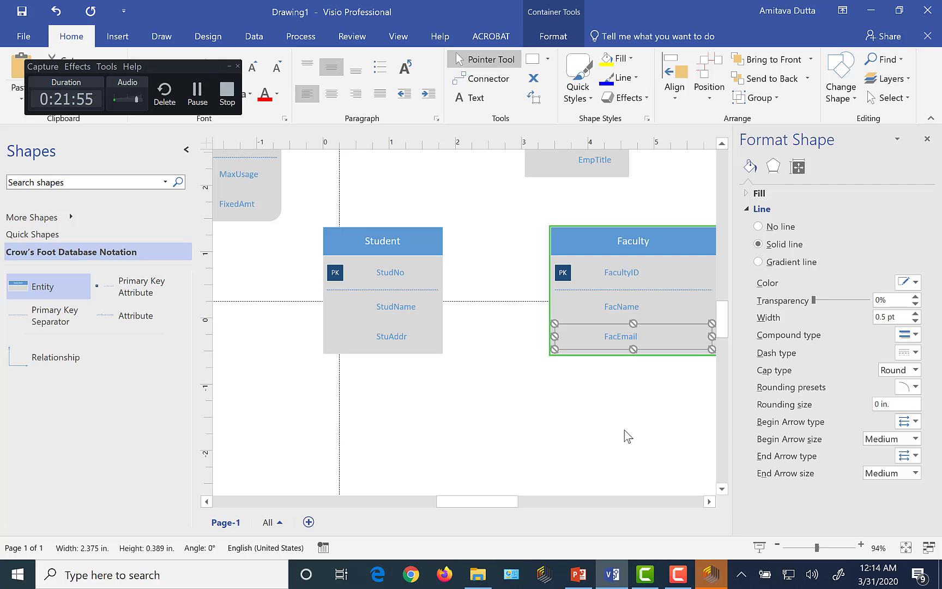
- Narrow the Faculty entity to about 1.77 in wide and move it farther to the right of Student
{"action": "left_click", "coordinate": [708, 501]}
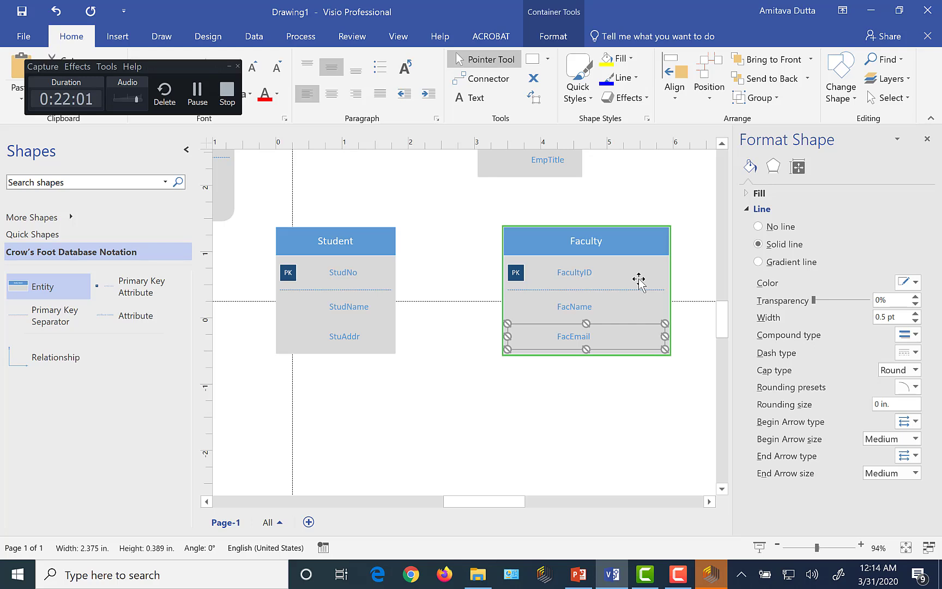
{"action": "left_click", "coordinate": [665, 288]}
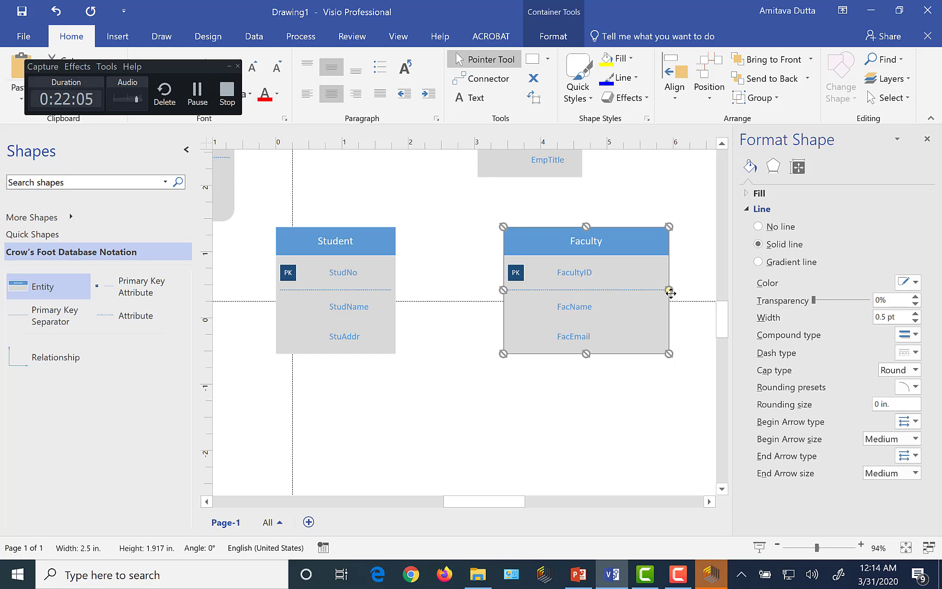
{"action": "left_click_drag", "start_coordinate": [668, 293], "coordinate": [621, 292]}
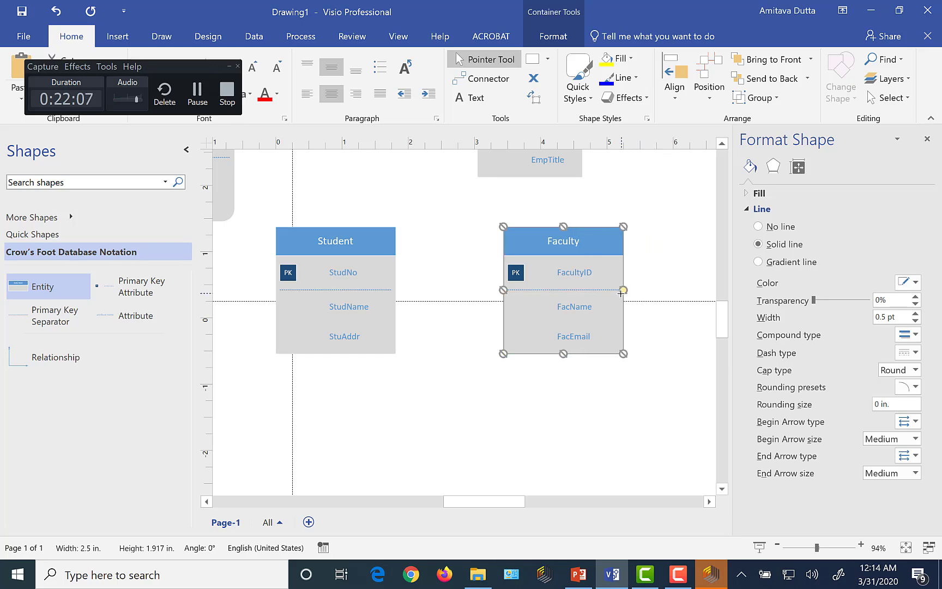
{"action": "left_click_drag", "start_coordinate": [606, 245], "coordinate": [654, 244]}
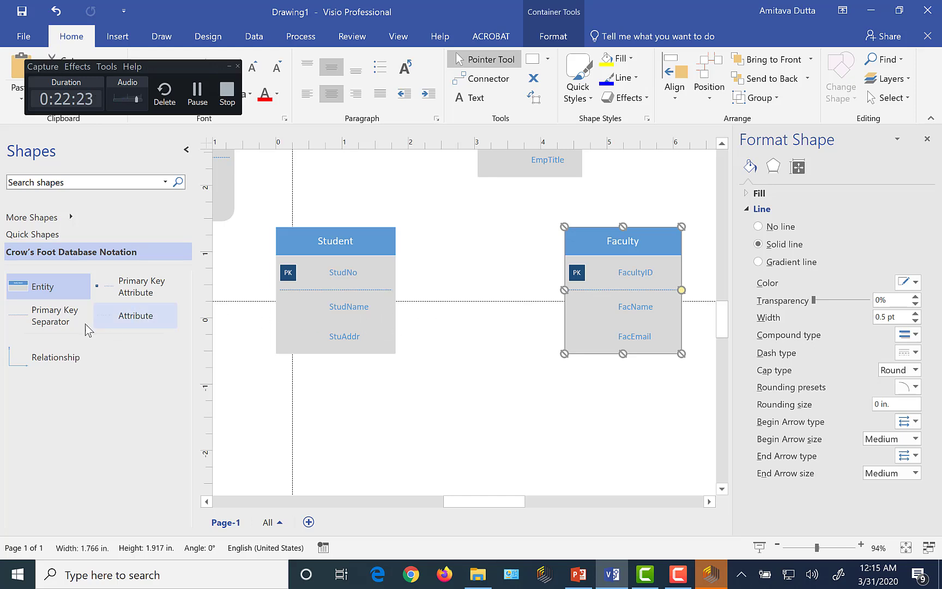
- Add a Relationship between the two new entities, with its begin end glued to Student and its other end to Faculty
{"action": "left_click_drag", "start_coordinate": [20, 360], "coordinate": [492, 250]}
{"action": "left_click_drag", "start_coordinate": [525, 284], "coordinate": [561, 286]}
{"action": "left_click_drag", "start_coordinate": [457, 218], "coordinate": [397, 268]}
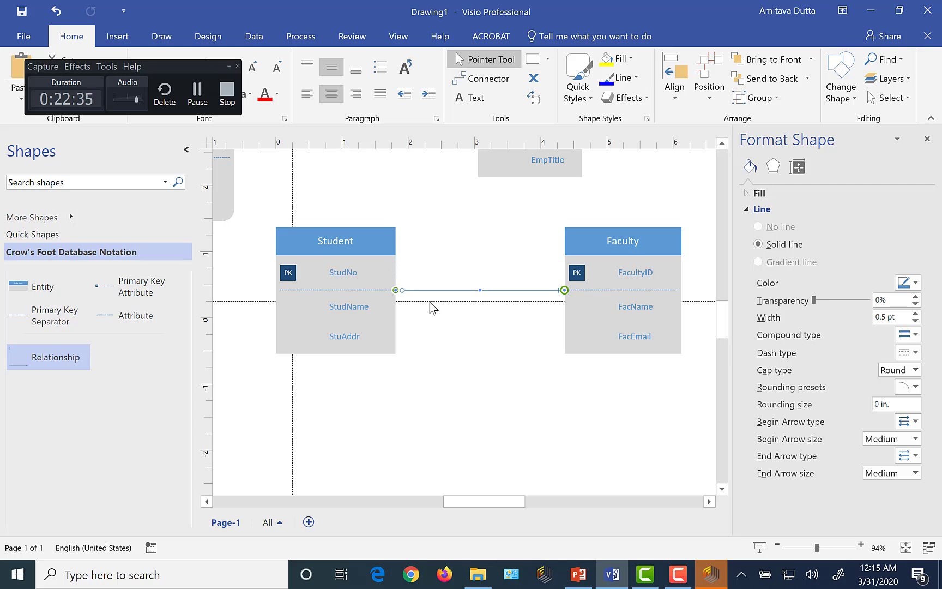
{"action": "left_click", "coordinate": [513, 330]}
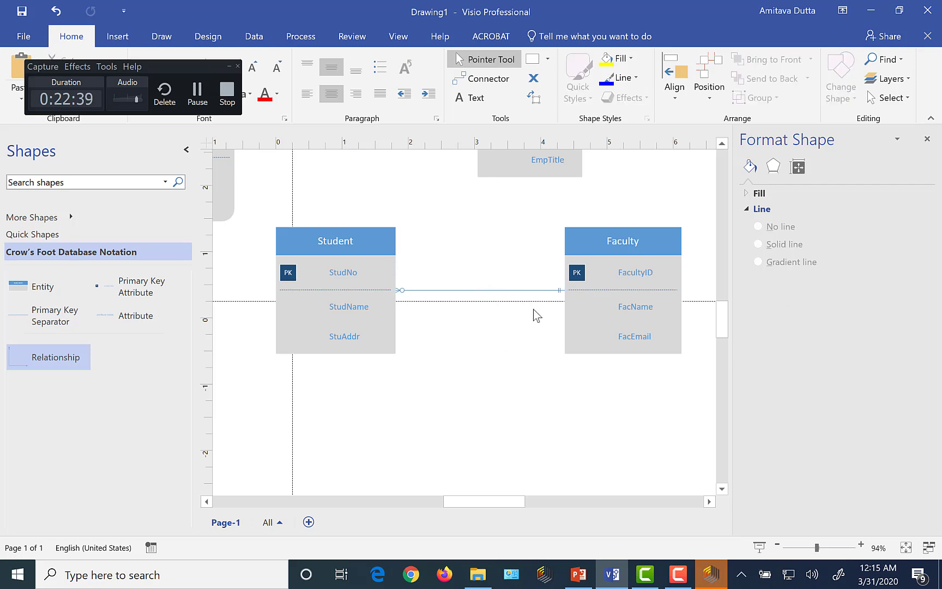
- Make the relationship between Student and Faculty non-identifying
{"action": "left_click", "coordinate": [482, 291]}
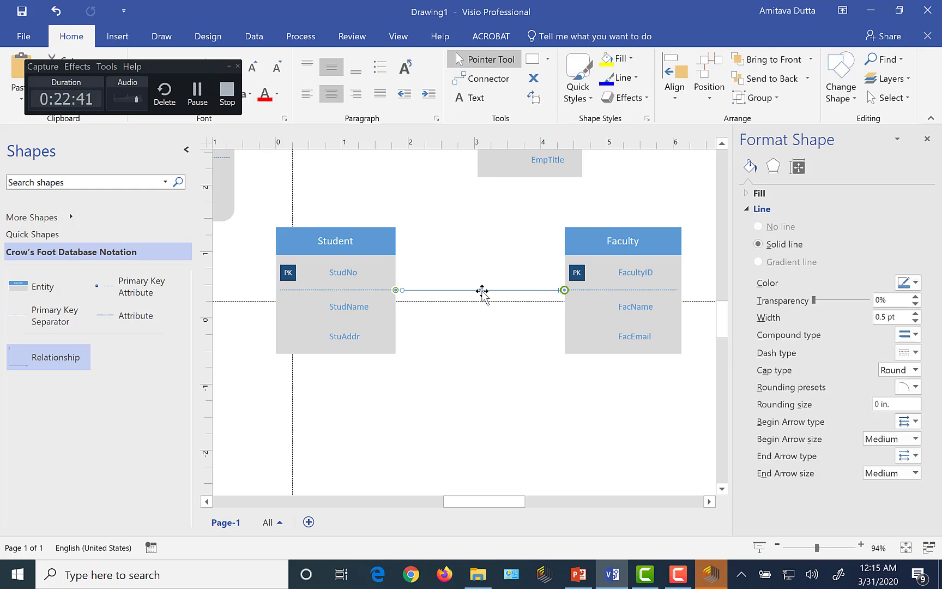
{"action": "right_click", "coordinate": [482, 290]}
{"action": "left_click", "coordinate": [518, 293]}
{"action": "left_click", "coordinate": [535, 344]}
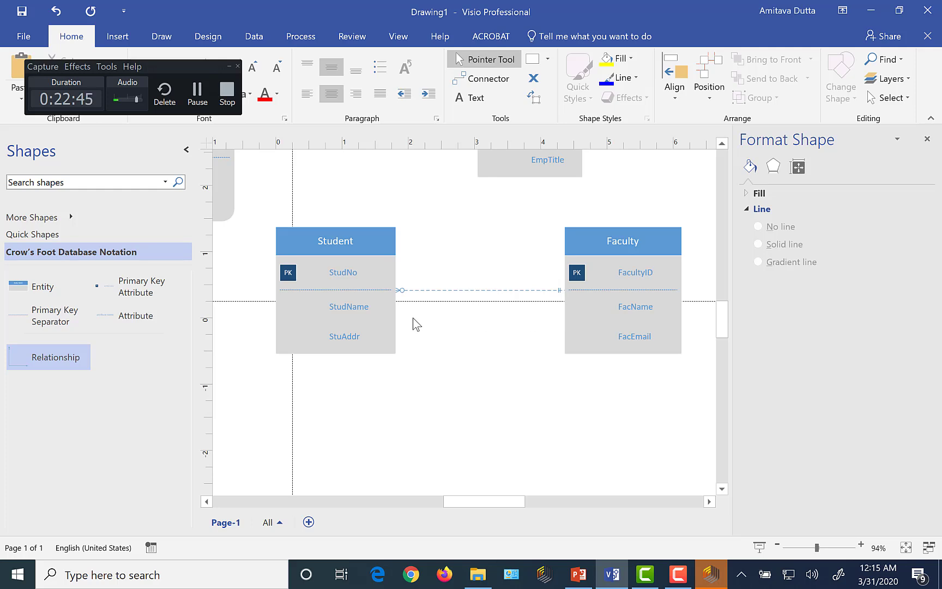
- Set both the begin and end arrow sizes of the Student–Faculty relationship to Jumbo
{"action": "left_click", "coordinate": [477, 291]}
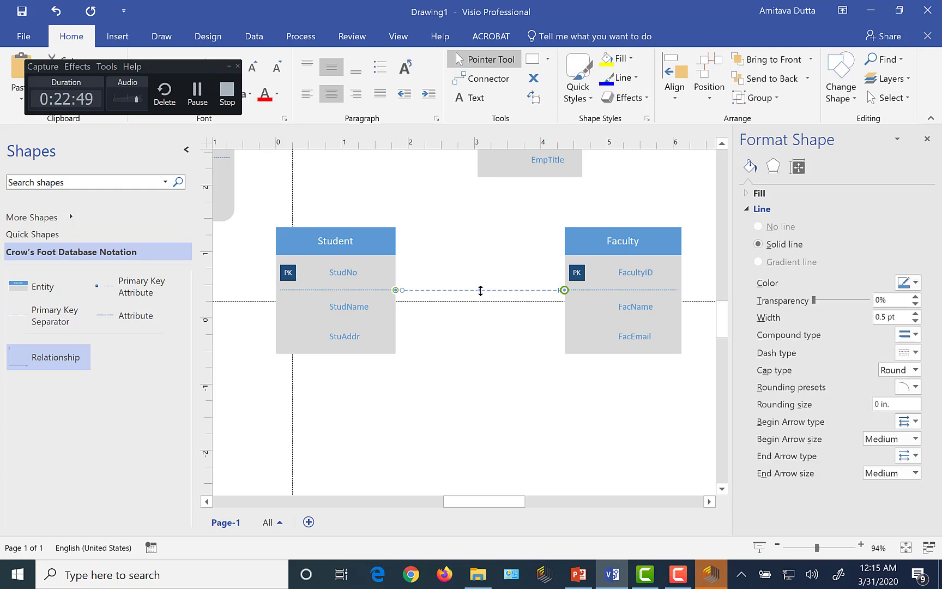
{"action": "right_click", "coordinate": [480, 291]}
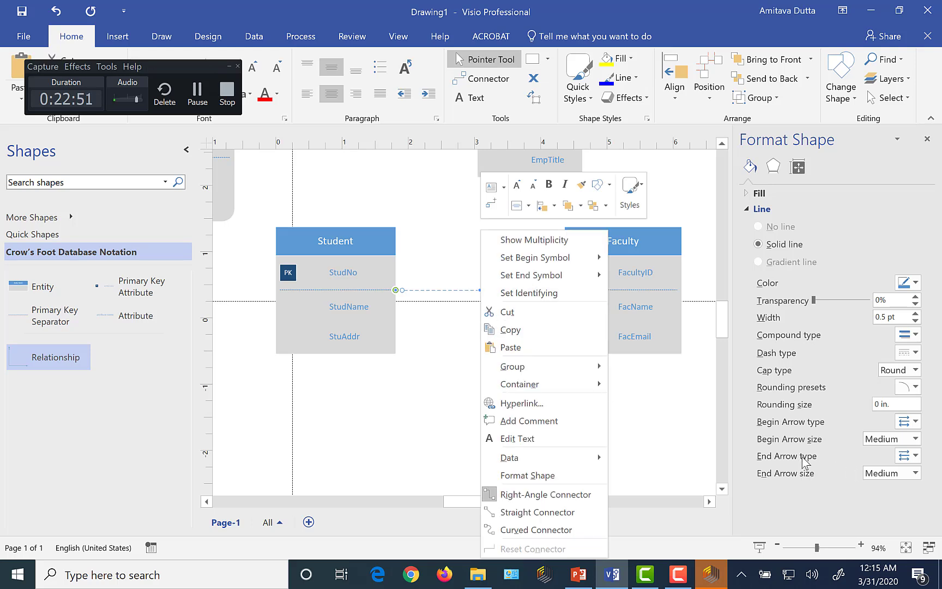
{"action": "left_click", "coordinate": [918, 440]}
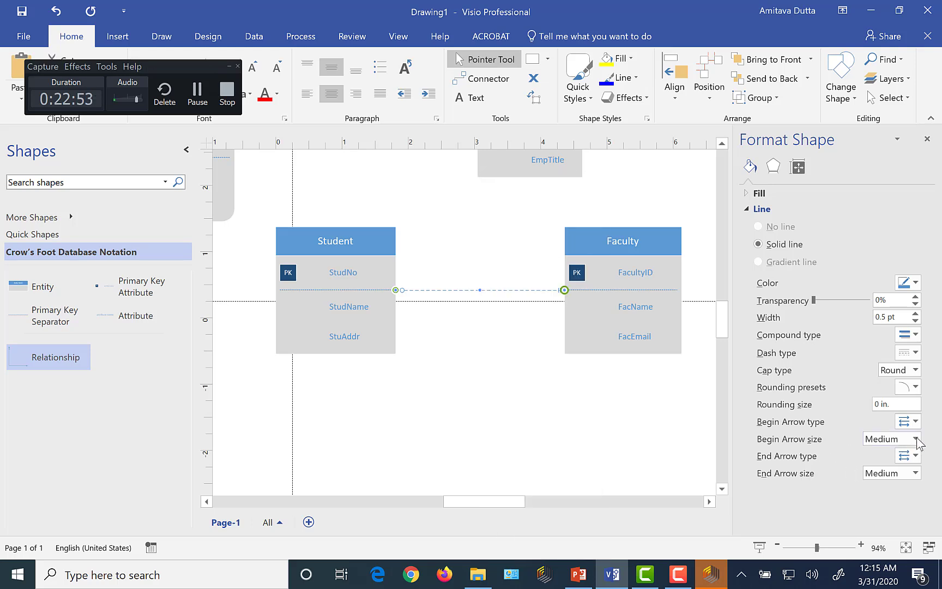
{"action": "left_click", "coordinate": [887, 520]}
{"action": "left_click", "coordinate": [916, 473]}
{"action": "left_click", "coordinate": [891, 449]}
{"action": "left_click", "coordinate": [580, 415]}
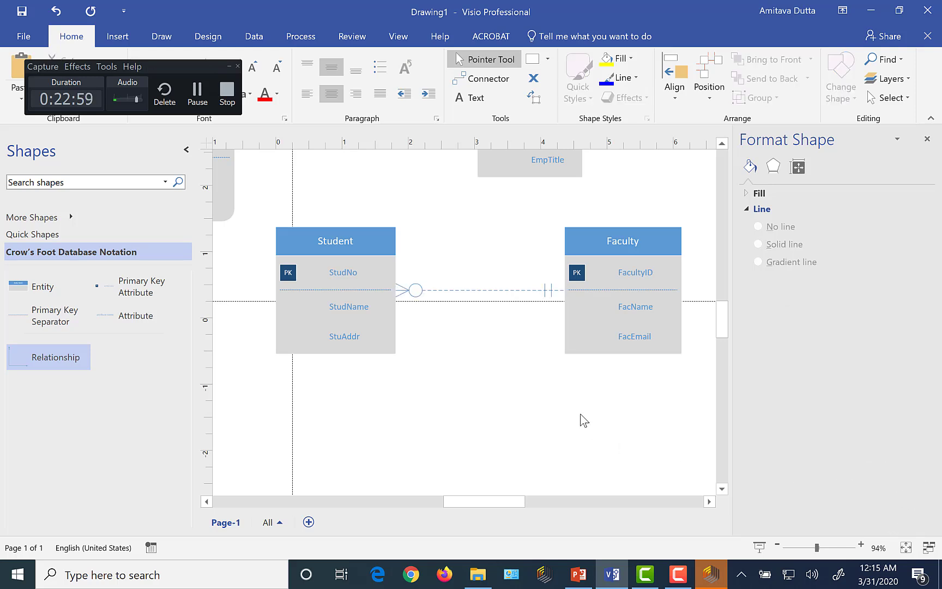
- Label the relationship between Student and Faculty Teaches
{"action": "double_click", "coordinate": [480, 292]}
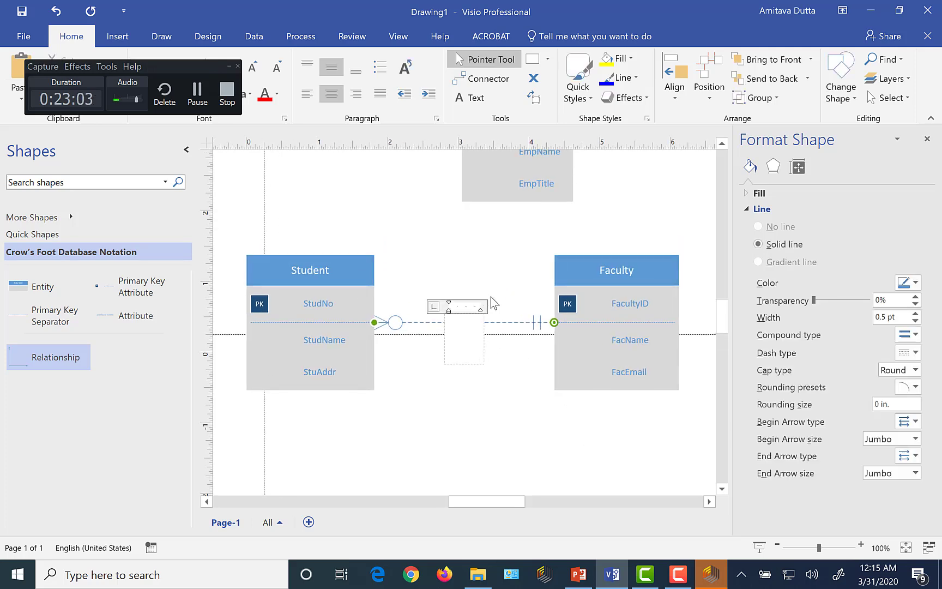
{"action": "type", "text": "Teaches"}
{"action": "left_click", "coordinate": [500, 391]}
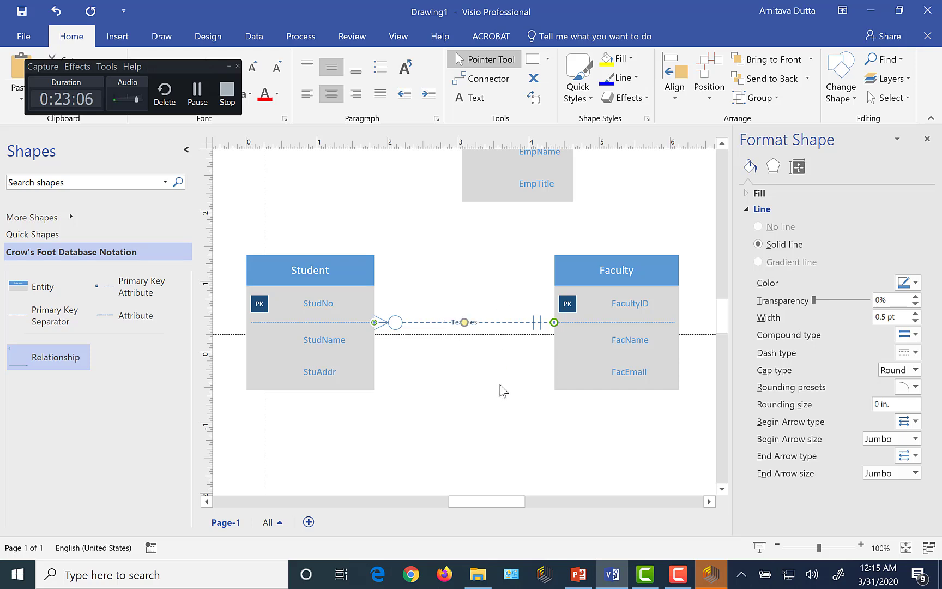
{"action": "left_click", "coordinate": [477, 250]}
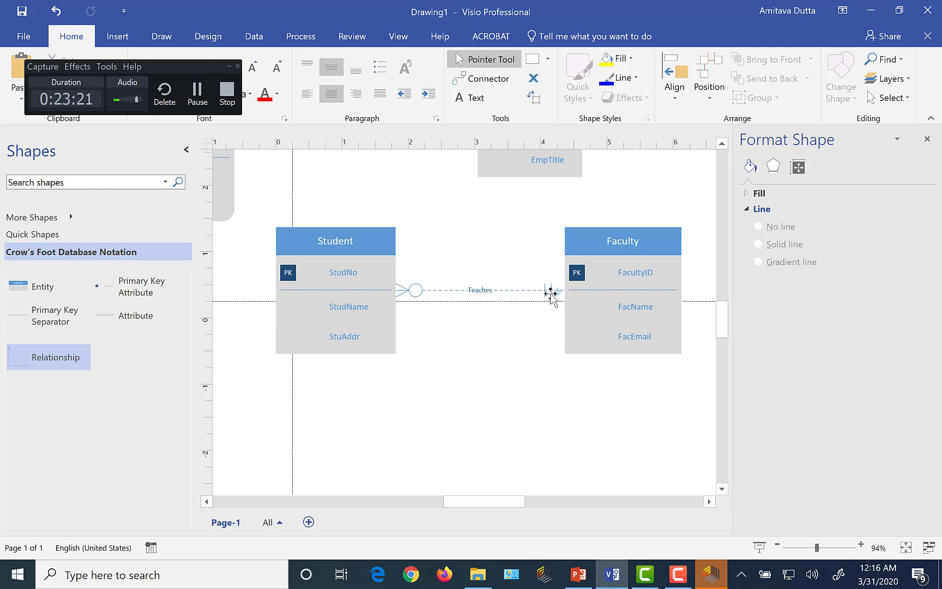
- Set the end symbol of the Teaches relationship, on the Faculty side, to Zero or more
{"action": "left_click", "coordinate": [480, 289]}
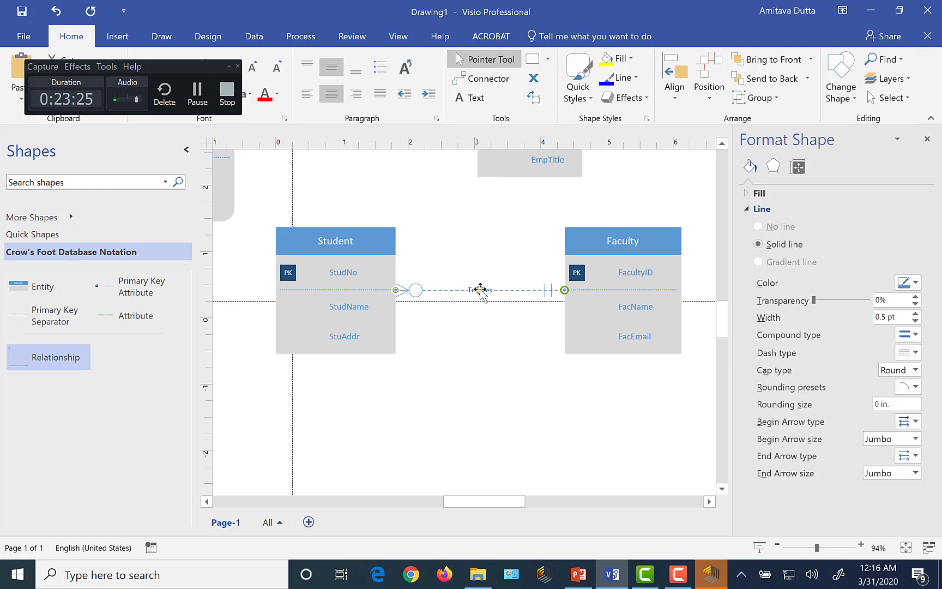
{"action": "right_click", "coordinate": [480, 290]}
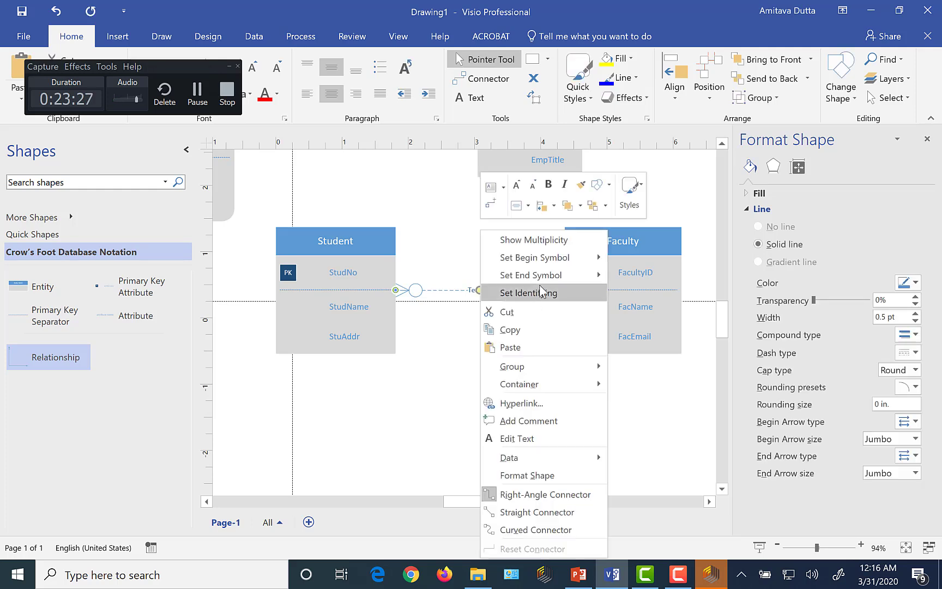
{"action": "mouse_move", "coordinate": [553, 263]}
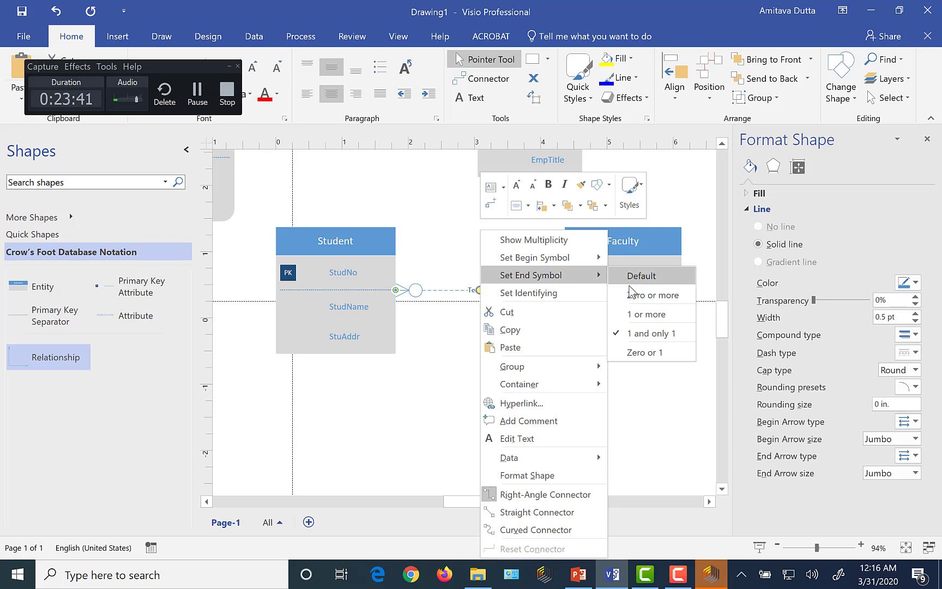
{"action": "left_click", "coordinate": [640, 295]}
{"action": "left_click", "coordinate": [549, 374]}
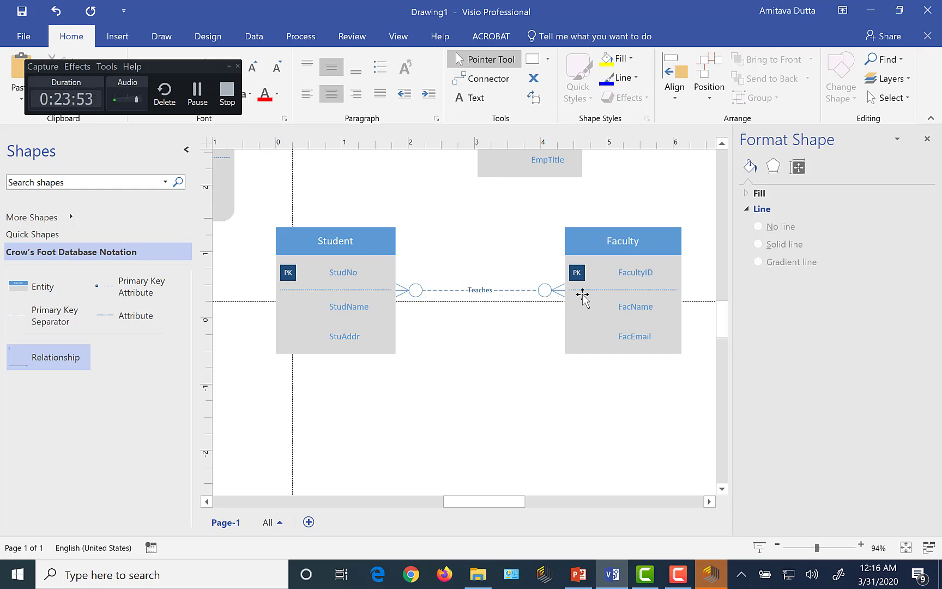
{"action": "left_click_drag", "start_coordinate": [584, 297], "coordinate": [550, 335]}
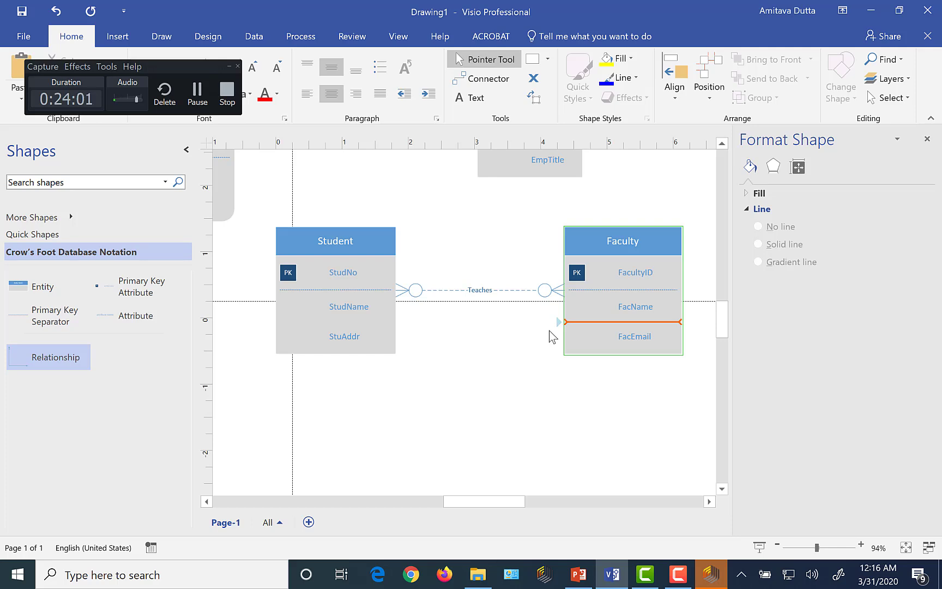
{"action": "left_click_drag", "start_coordinate": [549, 331], "coordinate": [483, 364]}
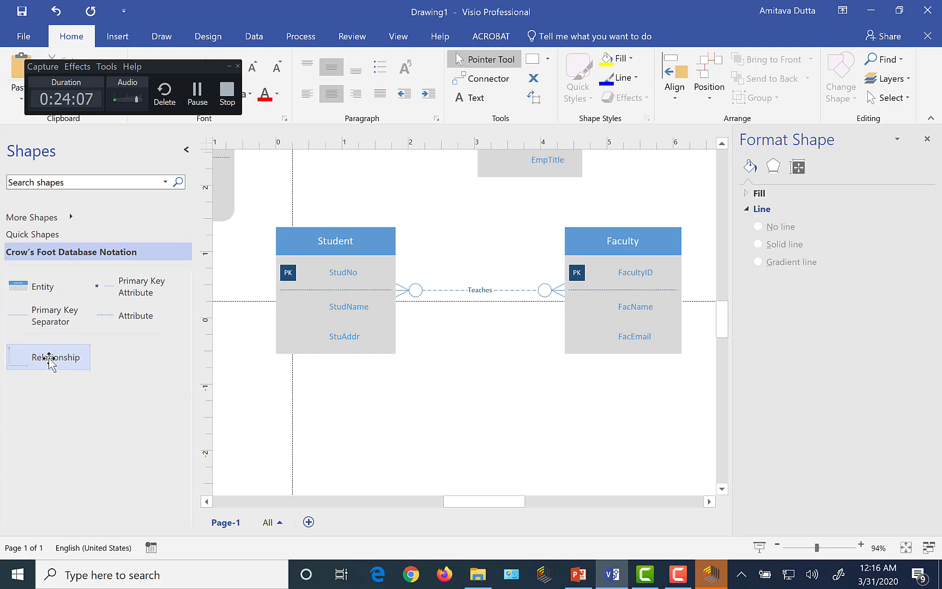
{"action": "left_click_drag", "start_coordinate": [49, 362], "coordinate": [488, 304]}
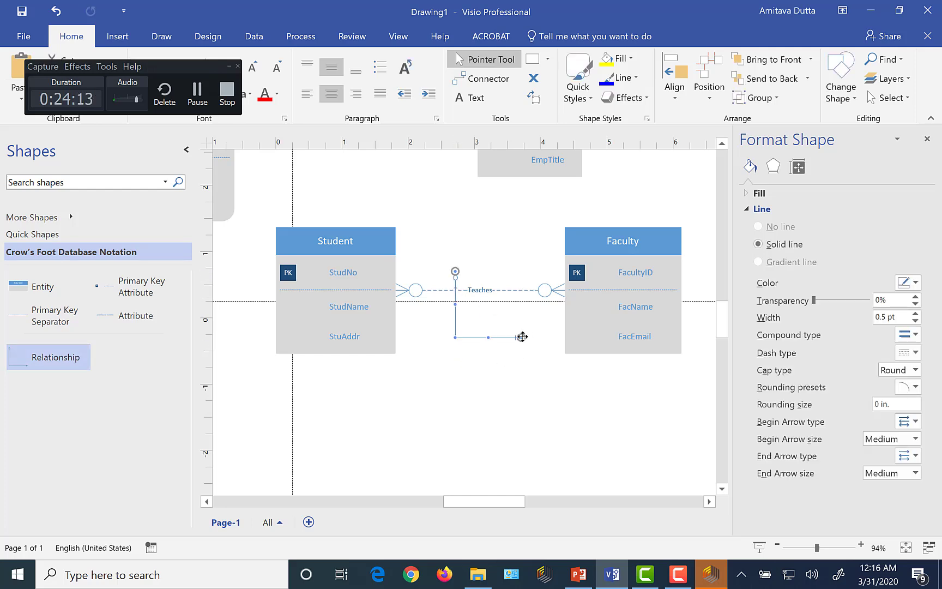
{"action": "left_click_drag", "start_coordinate": [524, 337], "coordinate": [567, 337]}
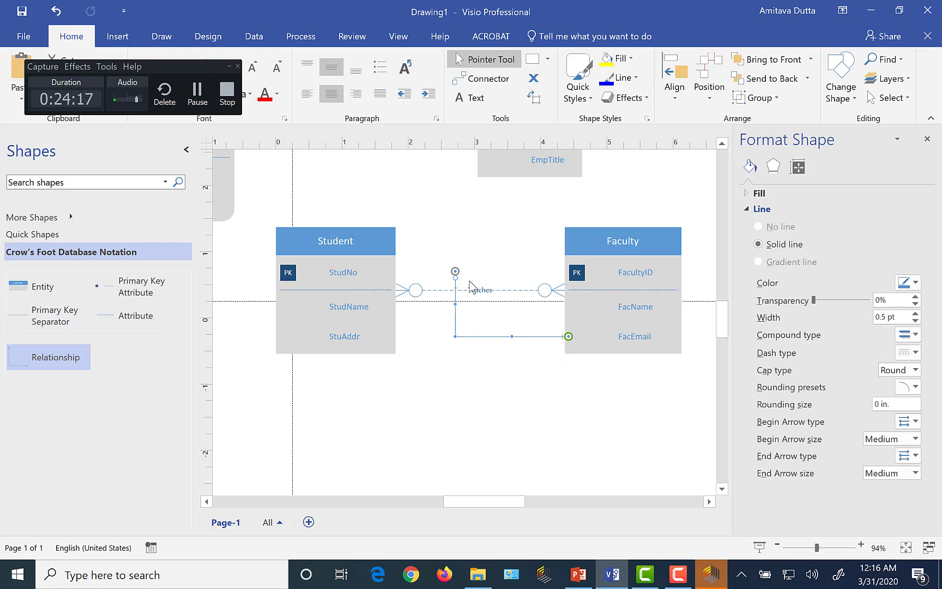
{"action": "left_click_drag", "start_coordinate": [455, 272], "coordinate": [396, 337]}
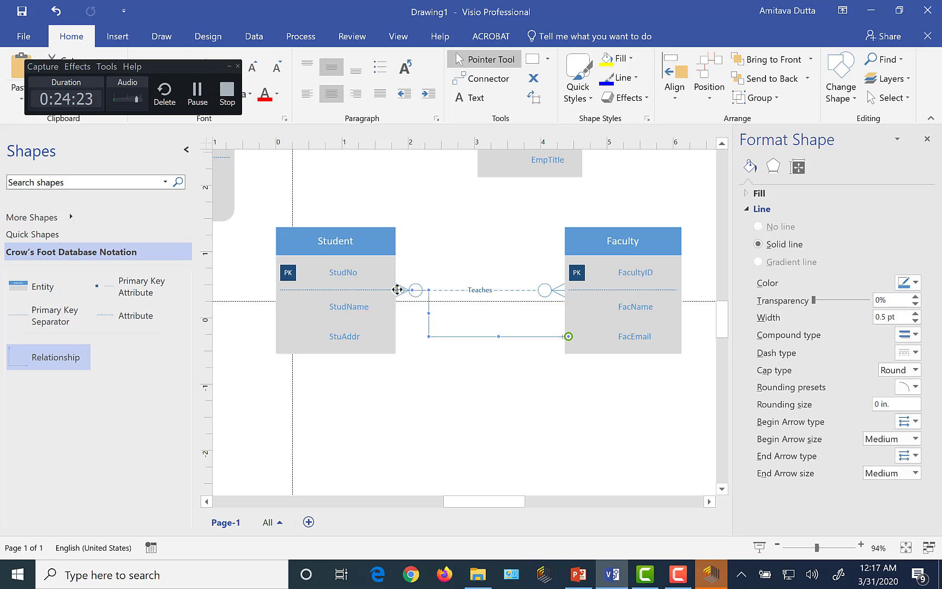
{"action": "left_click_drag", "start_coordinate": [395, 289], "coordinate": [392, 336]}
{"action": "left_click", "coordinate": [489, 361]}
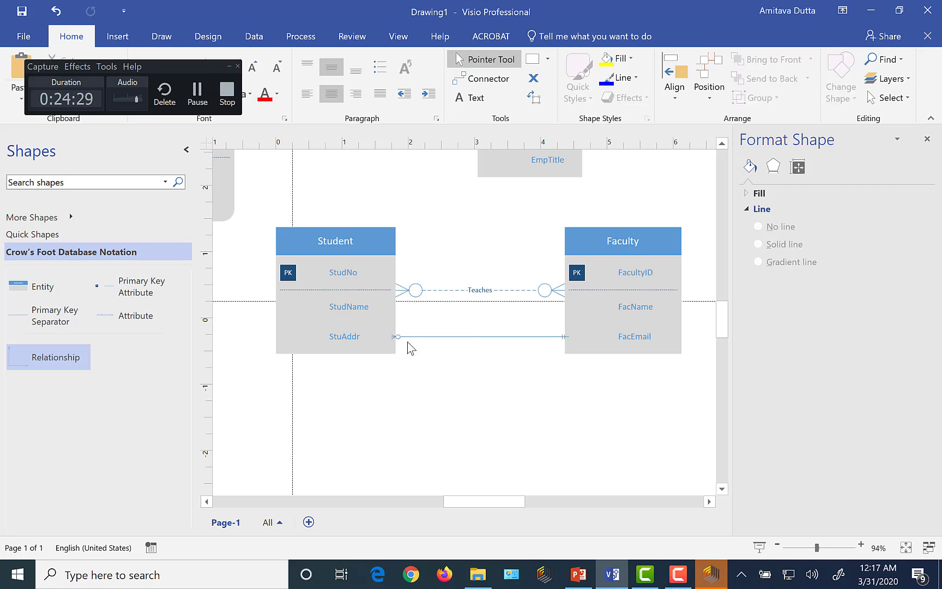
{"action": "left_click", "coordinate": [488, 337]}
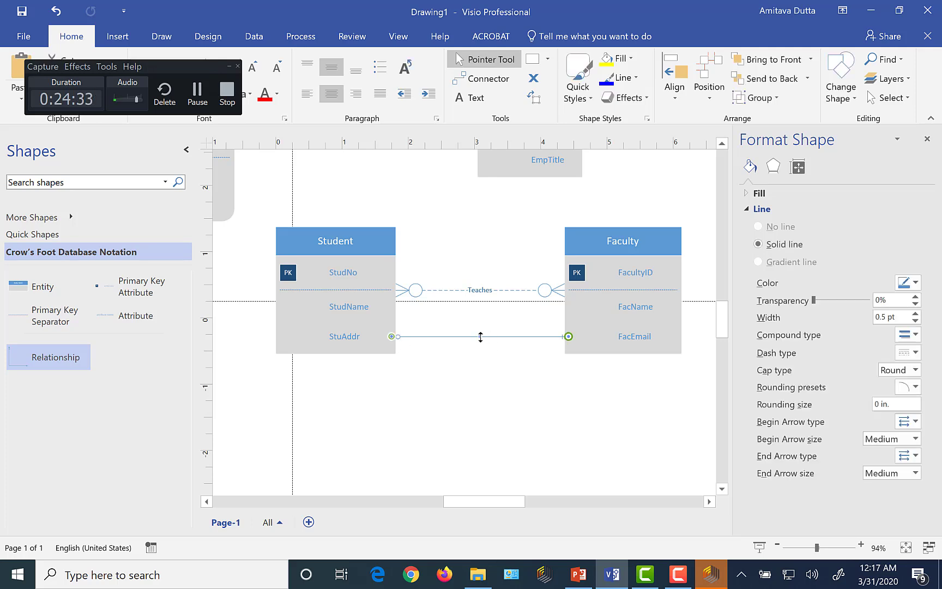
{"action": "key", "text": "Delete"}
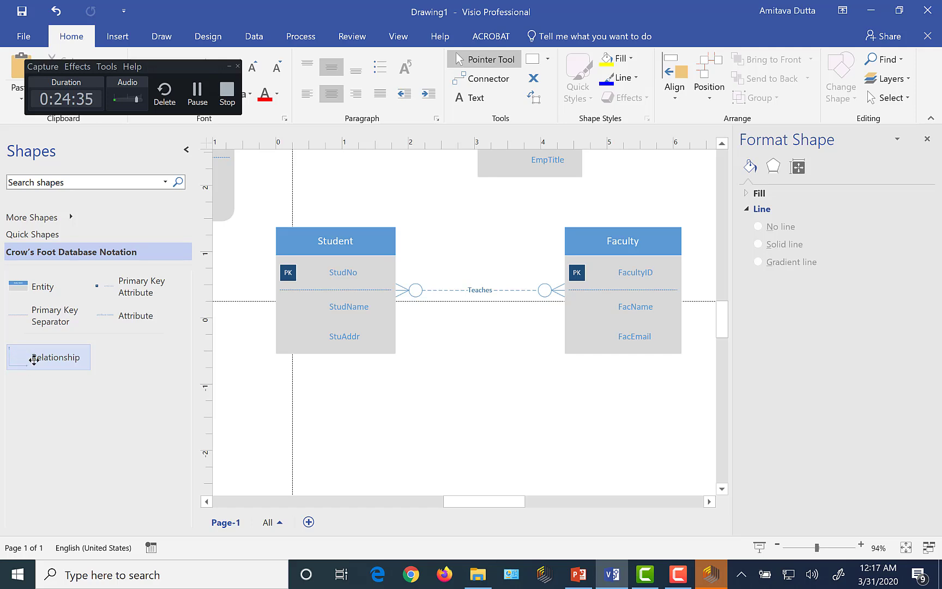
{"action": "left_click_drag", "start_coordinate": [34, 360], "coordinate": [568, 337]}
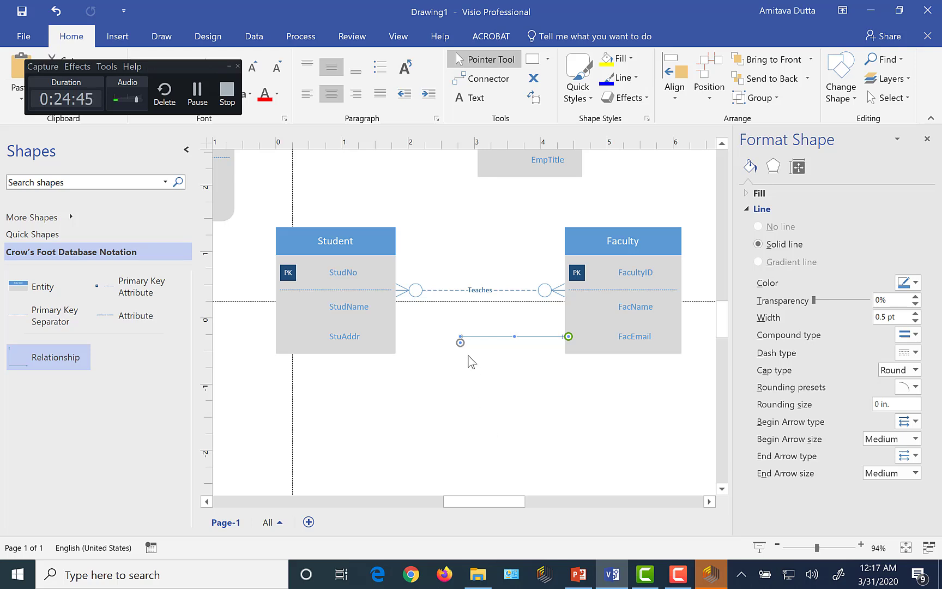
{"action": "left_click_drag", "start_coordinate": [460, 343], "coordinate": [395, 337]}
{"action": "left_click", "coordinate": [475, 397]}
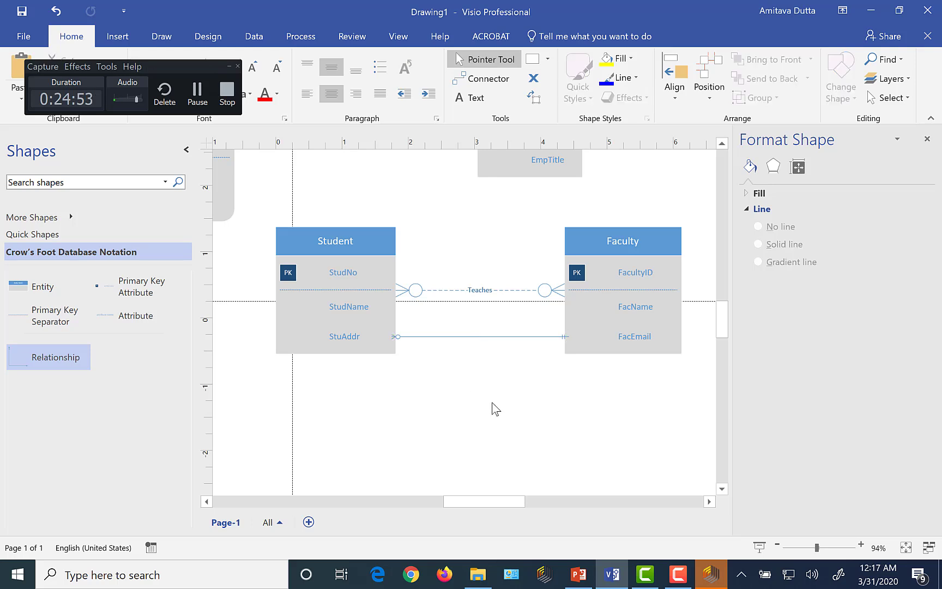
{"action": "left_click", "coordinate": [490, 336]}
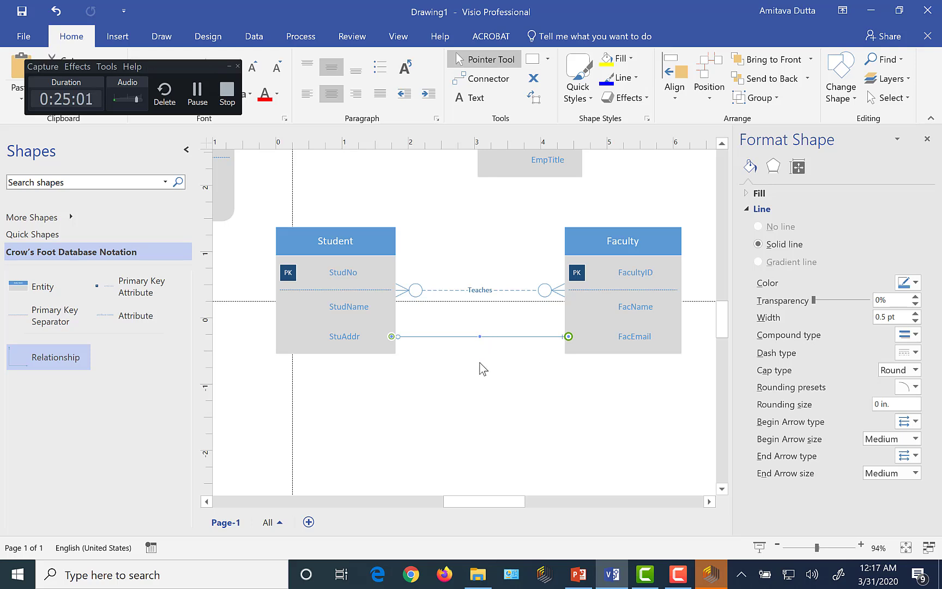
{"action": "key", "text": "Delete"}
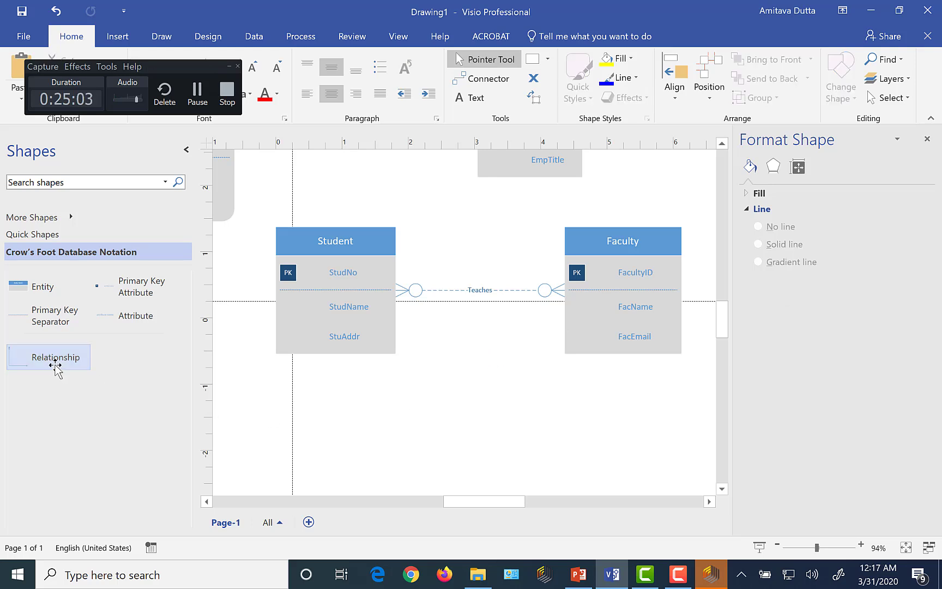
{"action": "left_click_drag", "start_coordinate": [42, 363], "coordinate": [485, 353]}
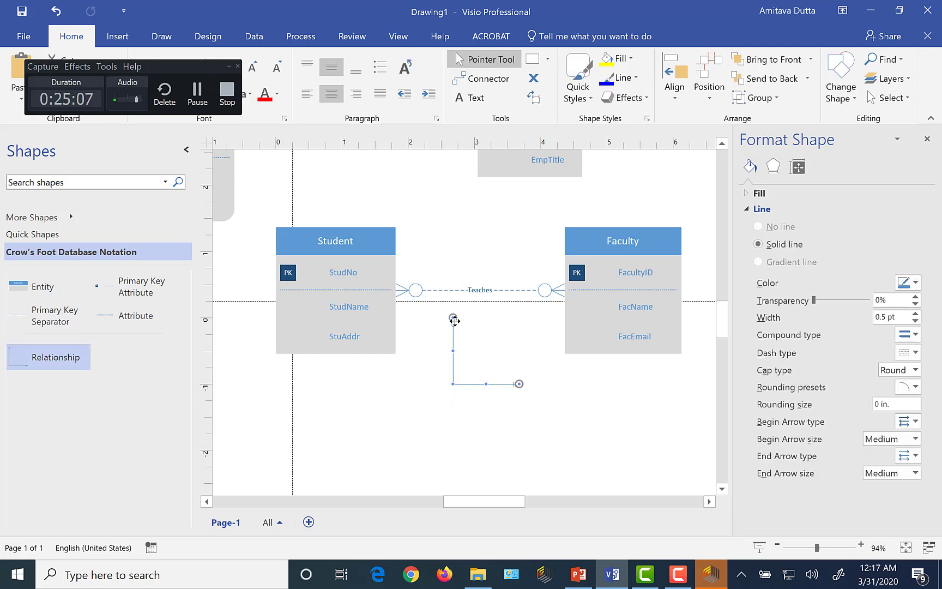
{"action": "left_click_drag", "start_coordinate": [453, 318], "coordinate": [397, 339]}
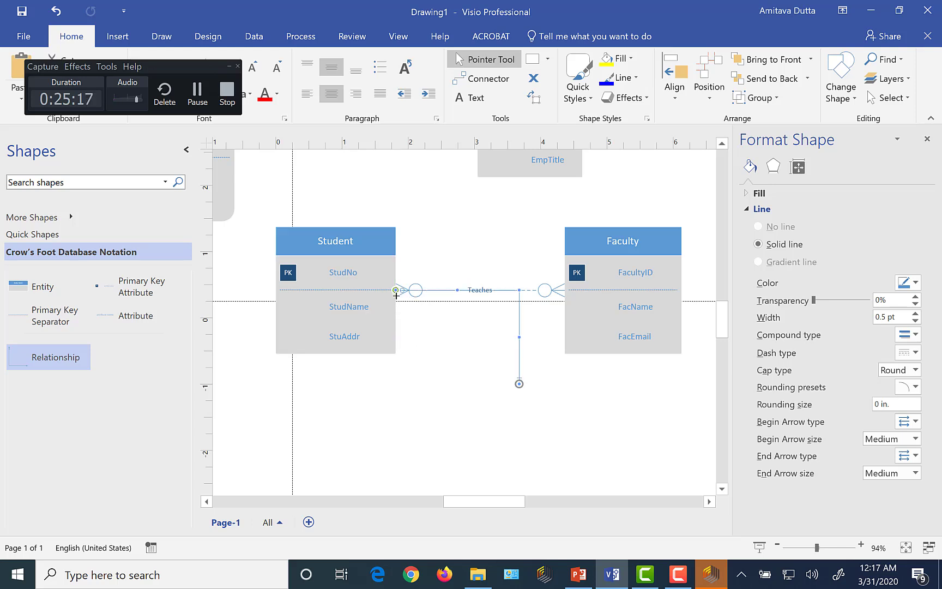
{"action": "left_click_drag", "start_coordinate": [396, 290], "coordinate": [394, 327]}
{"action": "key", "text": "Delete"}
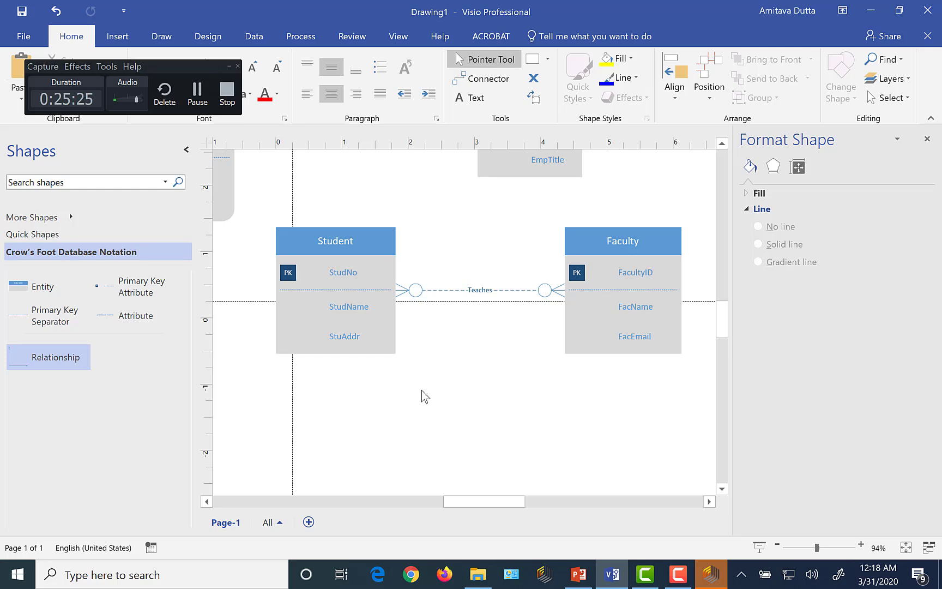
- Add a second Relationship below Teaches, with its begin end at Student's StuAddr row and its other end glued to Faculty's FacEmail row
{"action": "left_click_drag", "start_coordinate": [38, 357], "coordinate": [487, 345]}
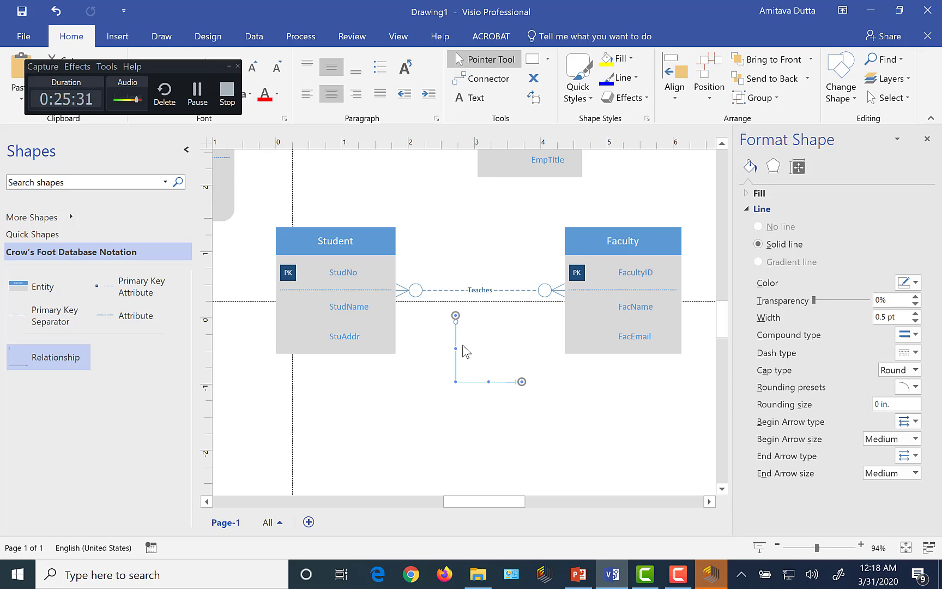
{"action": "left_click_drag", "start_coordinate": [455, 317], "coordinate": [395, 330]}
{"action": "left_click_drag", "start_coordinate": [395, 290], "coordinate": [396, 333]}
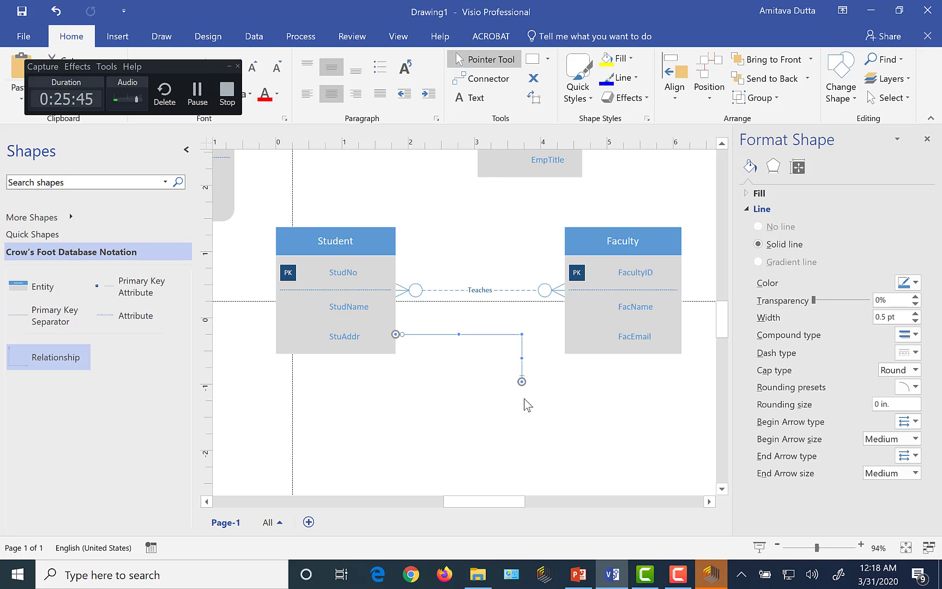
{"action": "left_click_drag", "start_coordinate": [522, 381], "coordinate": [564, 337]}
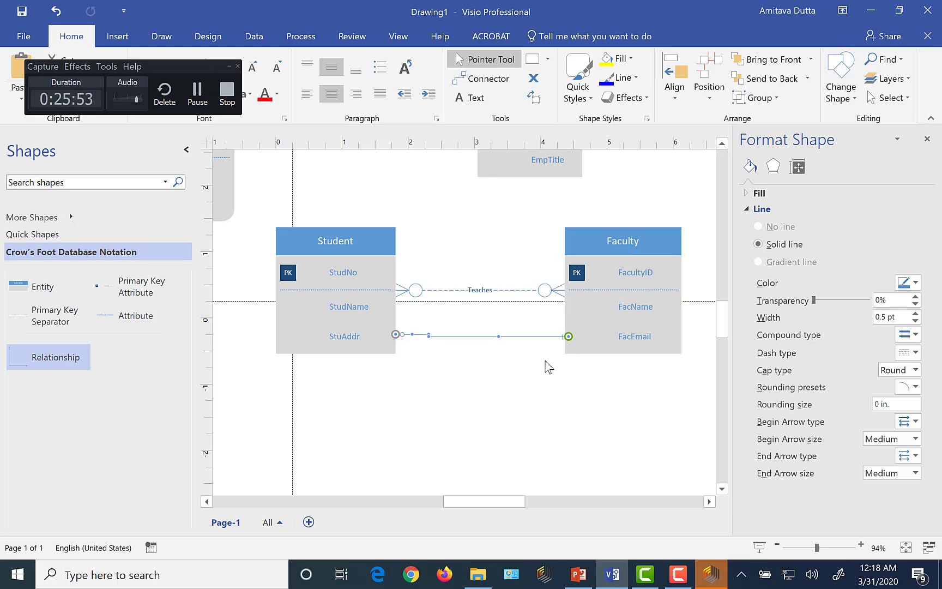
{"action": "left_click", "coordinate": [534, 381]}
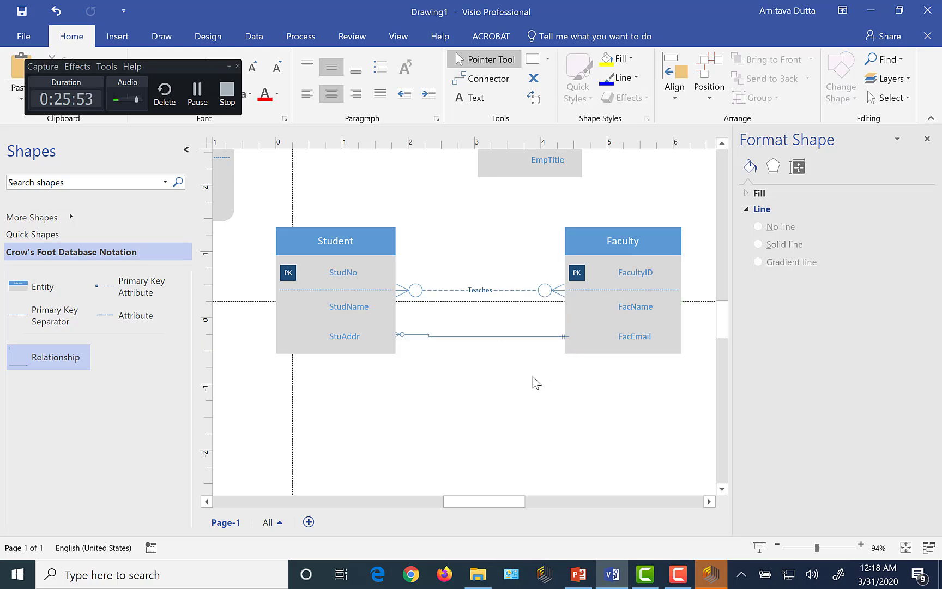
- Label the lower relationship between Student and Faculty Advises
{"action": "left_click", "coordinate": [480, 337]}
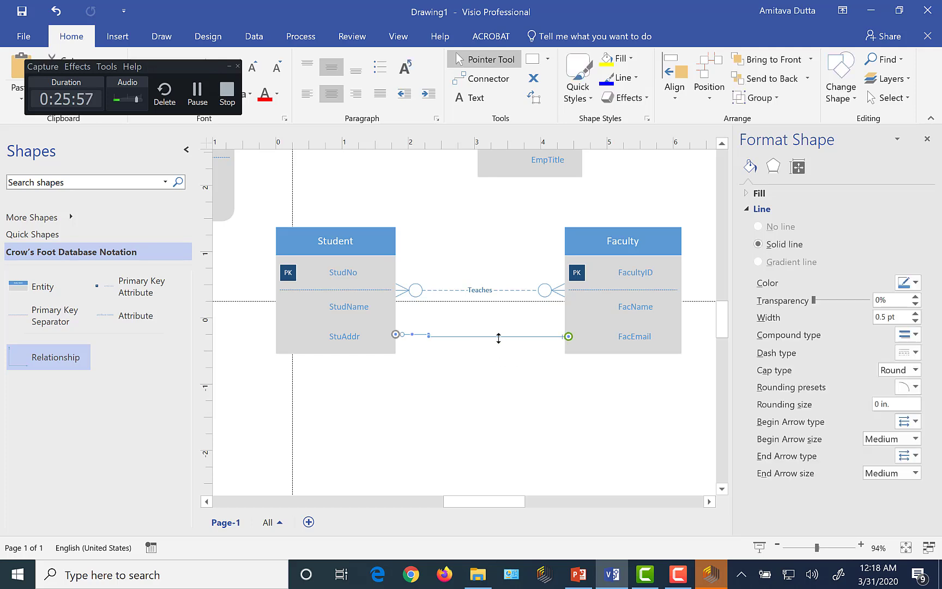
{"action": "right_click", "coordinate": [498, 338]}
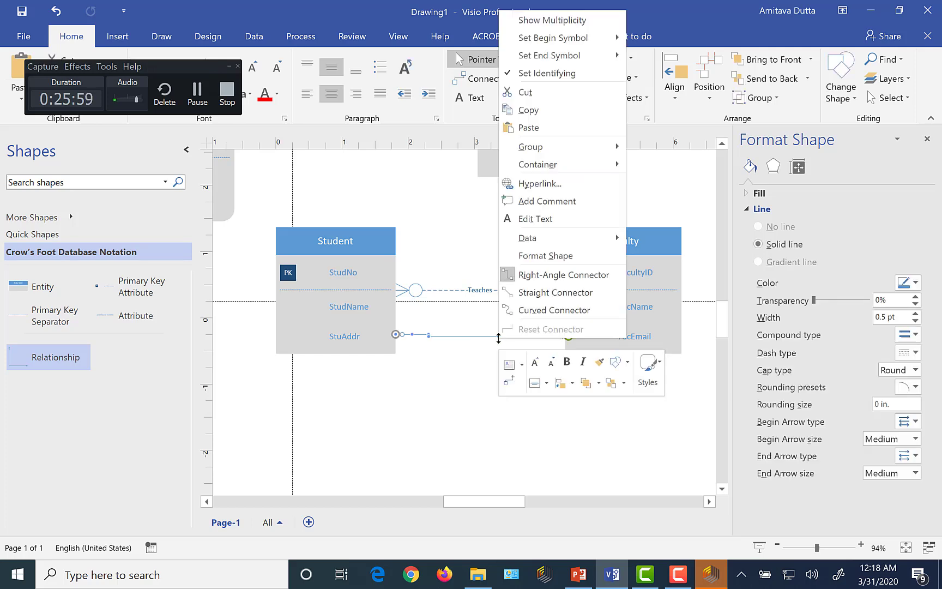
{"action": "key", "text": "Escape"}
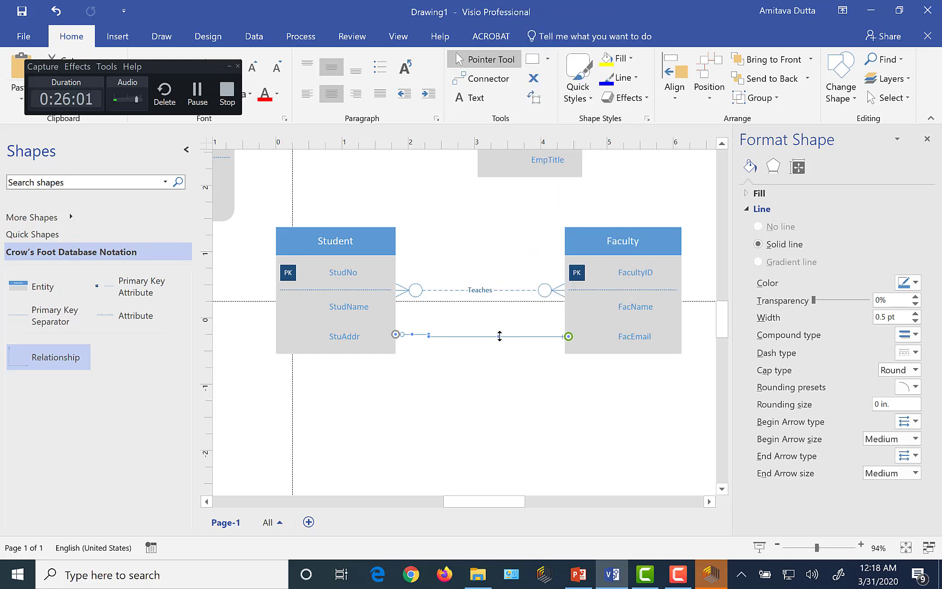
{"action": "double_click", "coordinate": [499, 336]}
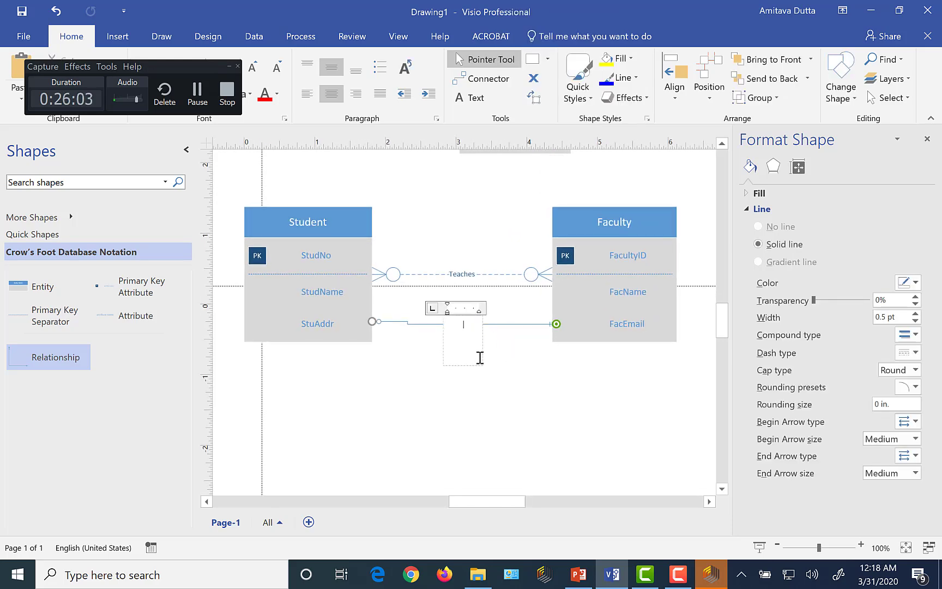
{"action": "type", "text": "Advises"}
{"action": "key", "text": "Escape"}
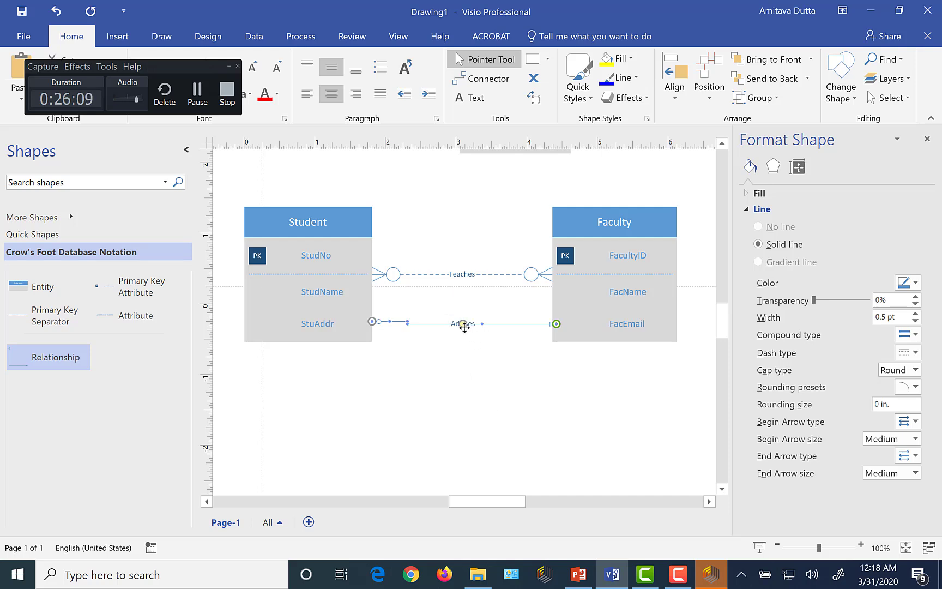
- Make the Advises relationship between Student and Faculty non-identifying
{"action": "right_click", "coordinate": [462, 324]}
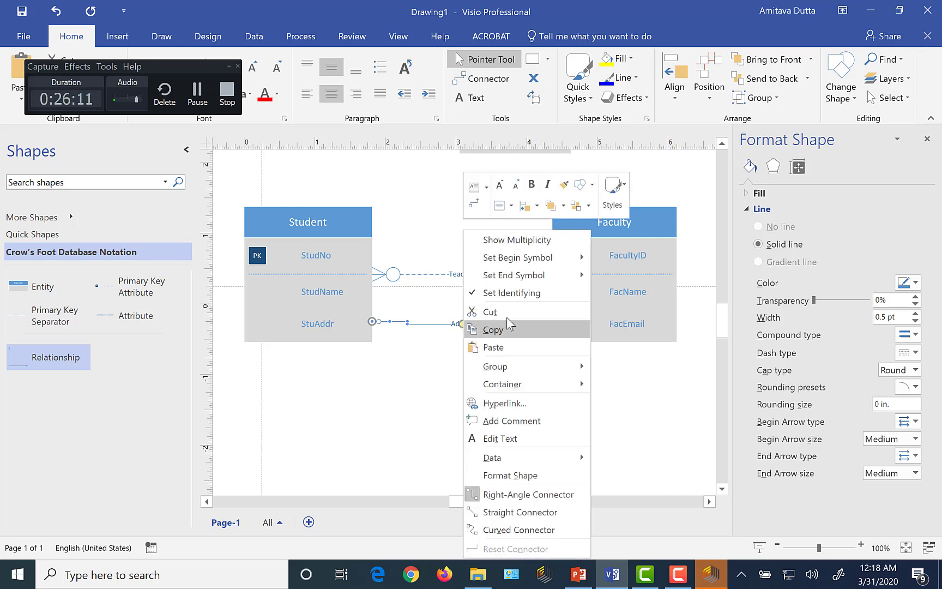
{"action": "left_click", "coordinate": [517, 294]}
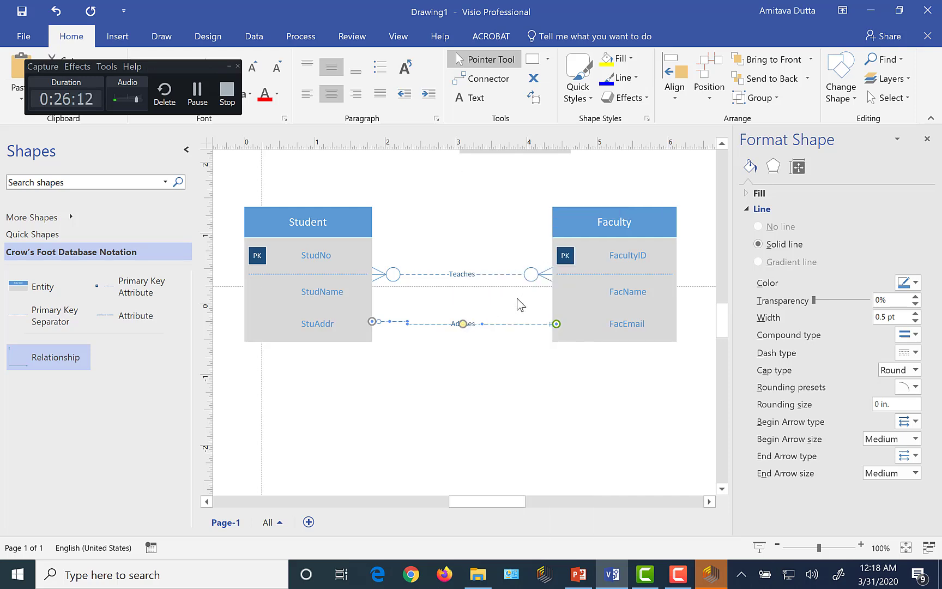
{"action": "left_click", "coordinate": [490, 374]}
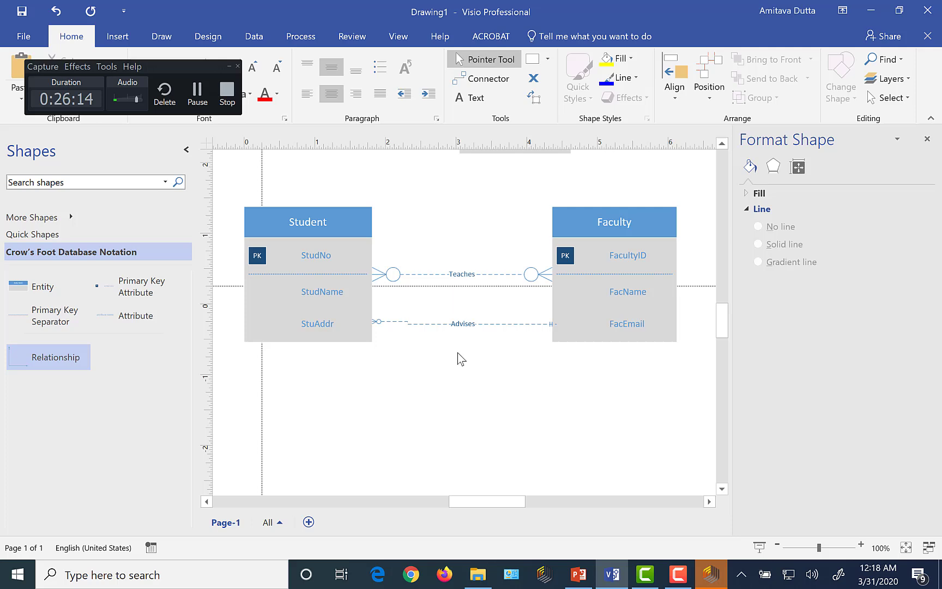
- Straighten the Advises relationship line by removing the small kink near its Student end
{"action": "left_click", "coordinate": [431, 324]}
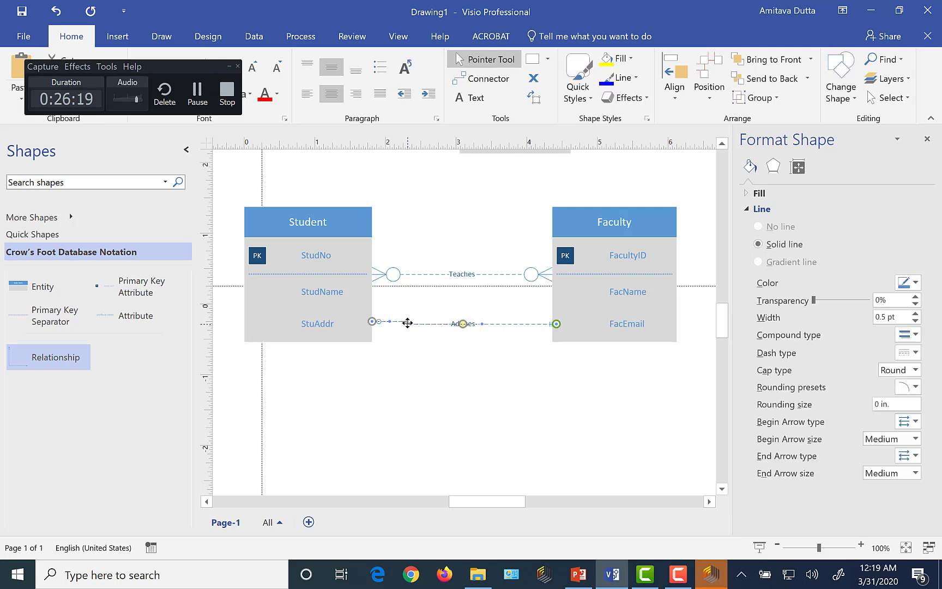
{"action": "left_click_drag", "start_coordinate": [407, 325], "coordinate": [408, 322]}
{"action": "left_click", "coordinate": [467, 382]}
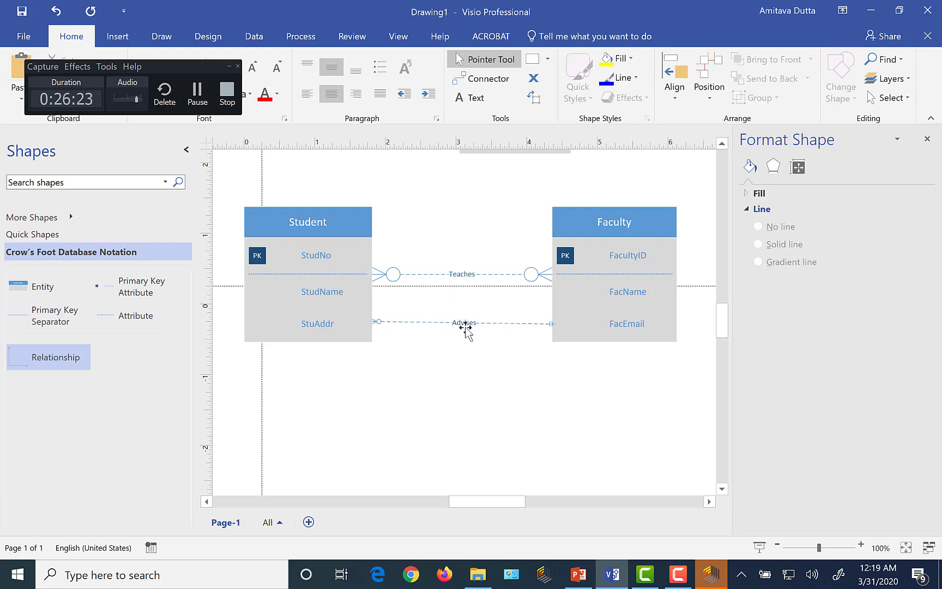
- Set both the begin and end arrow sizes of the Advises relationship to Extra Large
{"action": "left_click", "coordinate": [466, 324]}
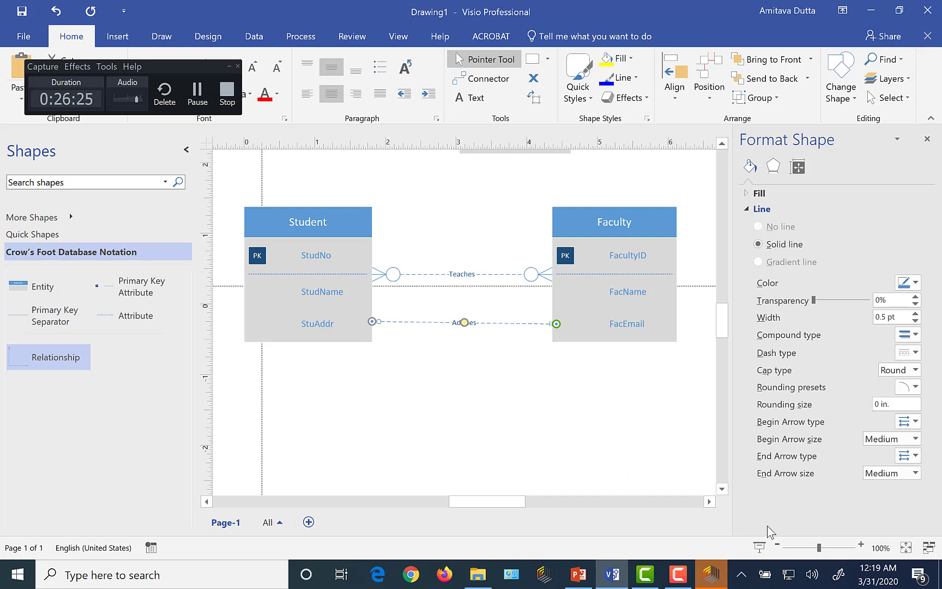
{"action": "left_click", "coordinate": [916, 474]}
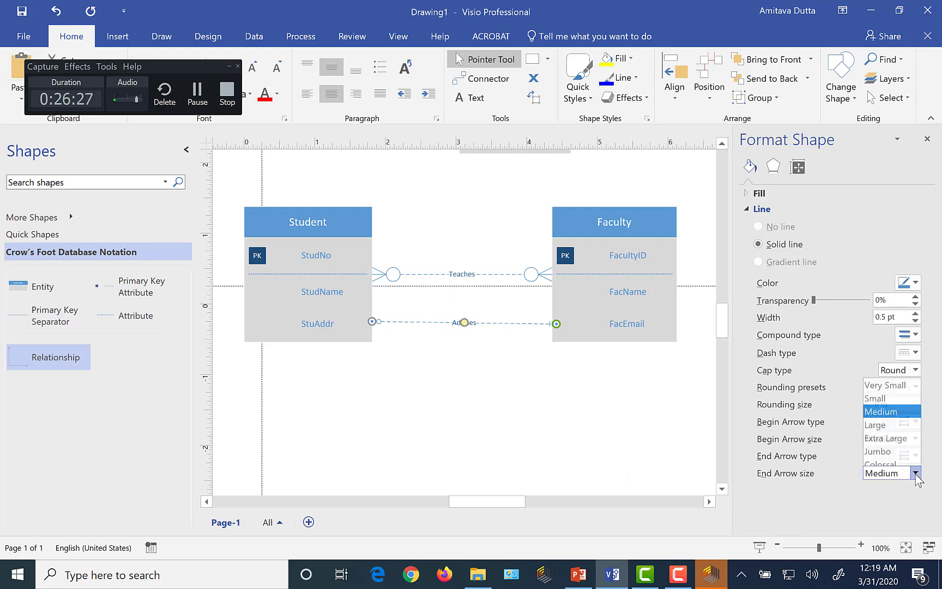
{"action": "left_click", "coordinate": [887, 435]}
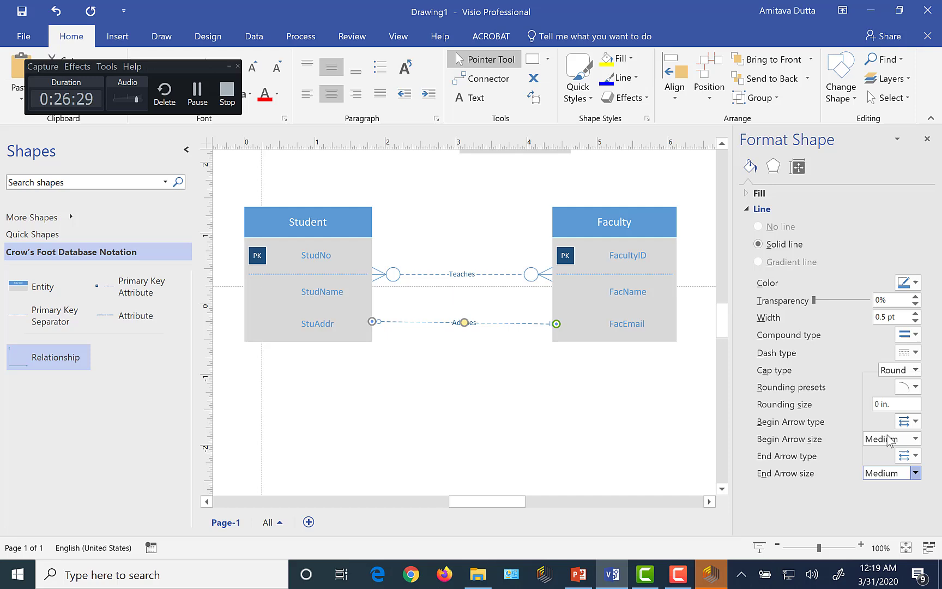
{"action": "left_click", "coordinate": [916, 439]}
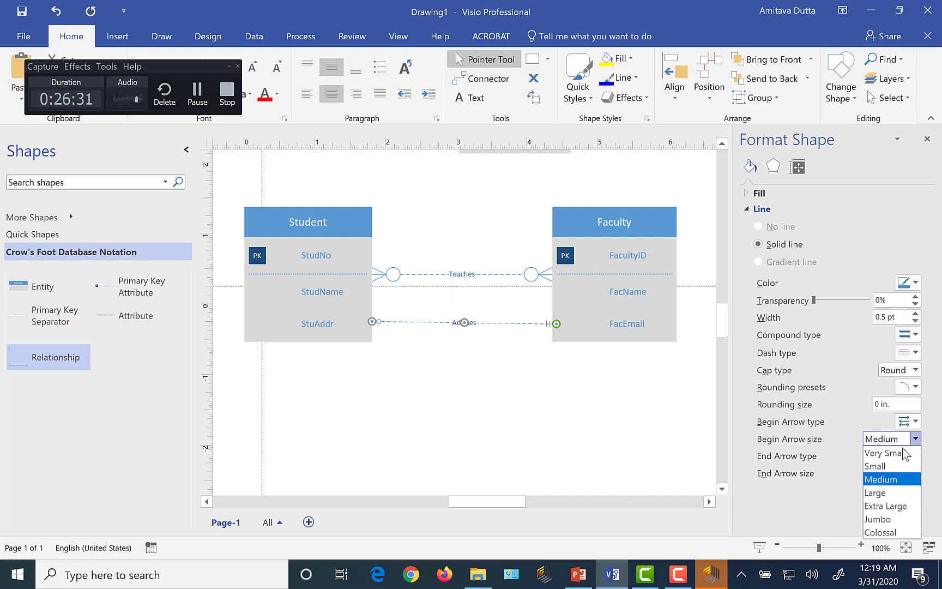
{"action": "left_click", "coordinate": [879, 506]}
{"action": "left_click", "coordinate": [602, 436]}
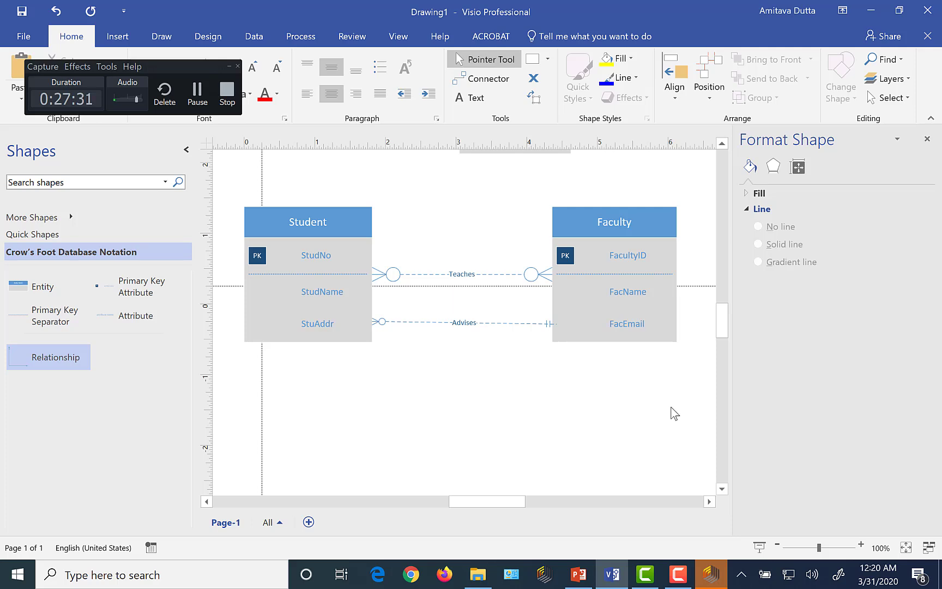
- Move the Employee entity slightly upward, away from the Student and Faculty entities
{"action": "left_click", "coordinate": [722, 144]}
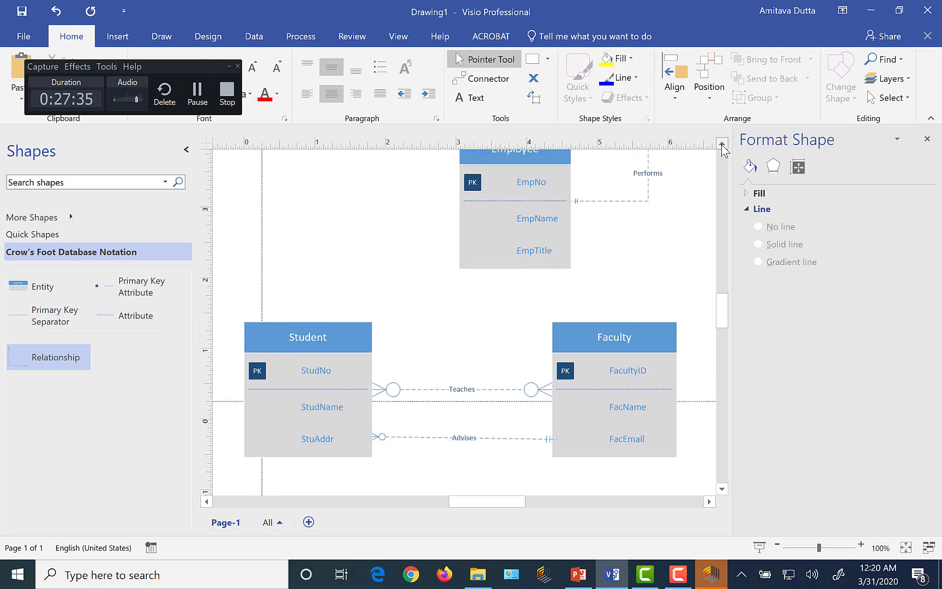
{"action": "left_click", "coordinate": [721, 145]}
{"action": "left_click", "coordinate": [722, 144]}
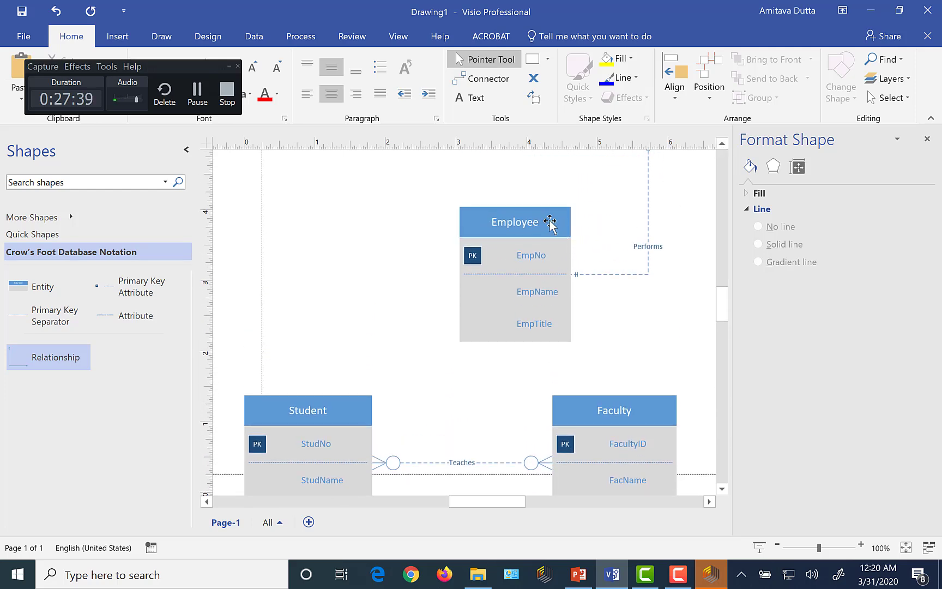
{"action": "left_click_drag", "start_coordinate": [549, 224], "coordinate": [552, 206]}
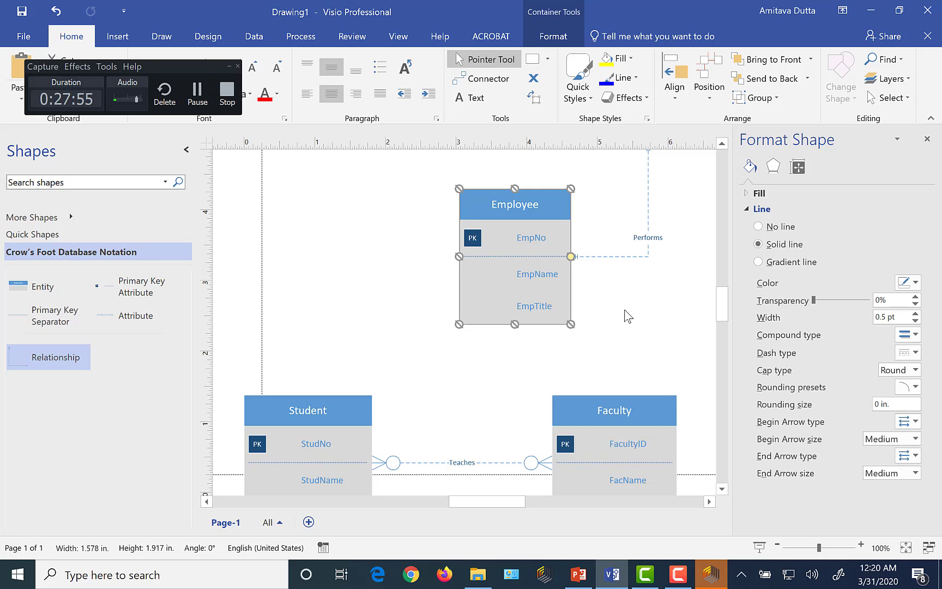
{"action": "left_click", "coordinate": [536, 308]}
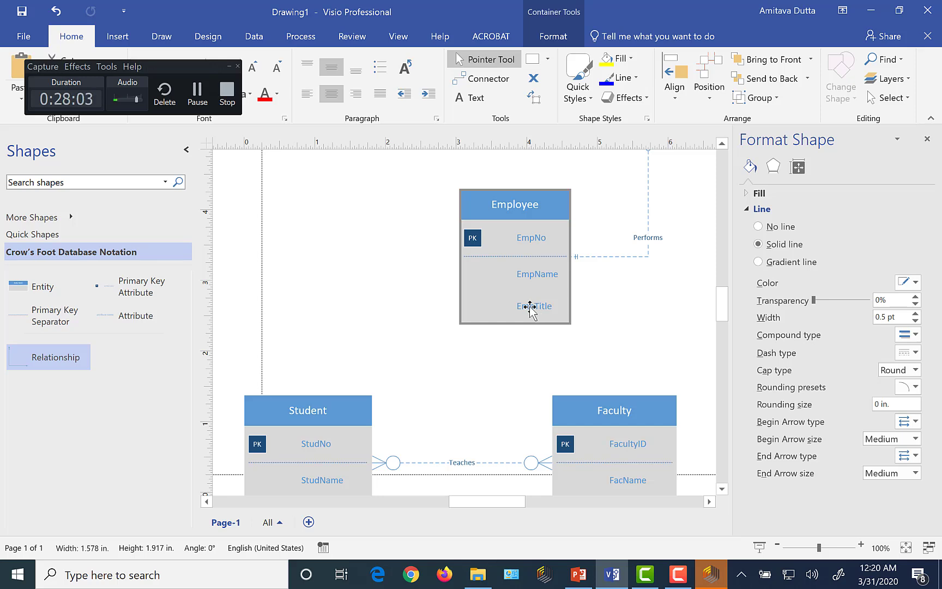
{"action": "right_click", "coordinate": [530, 308]}
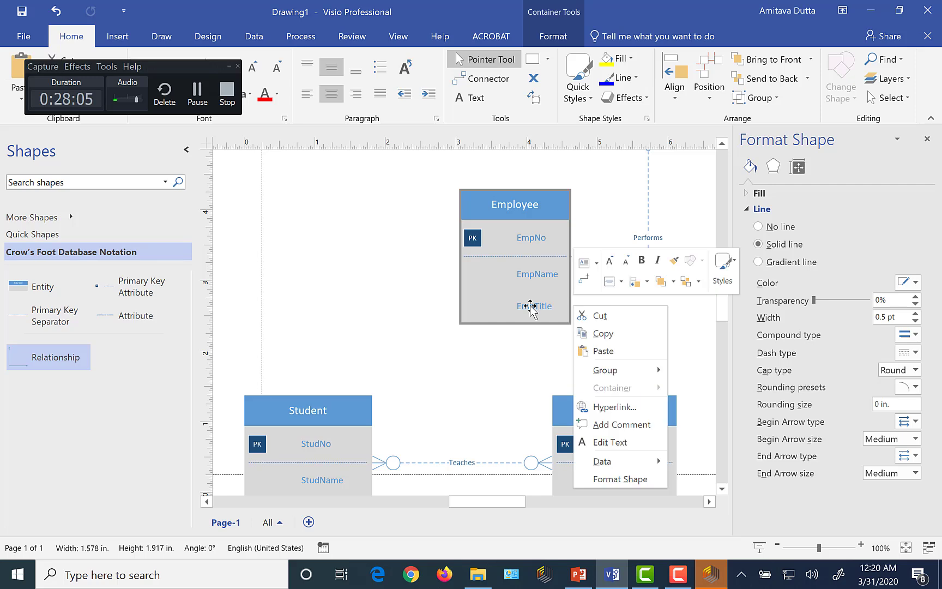
{"action": "left_click", "coordinate": [494, 285]}
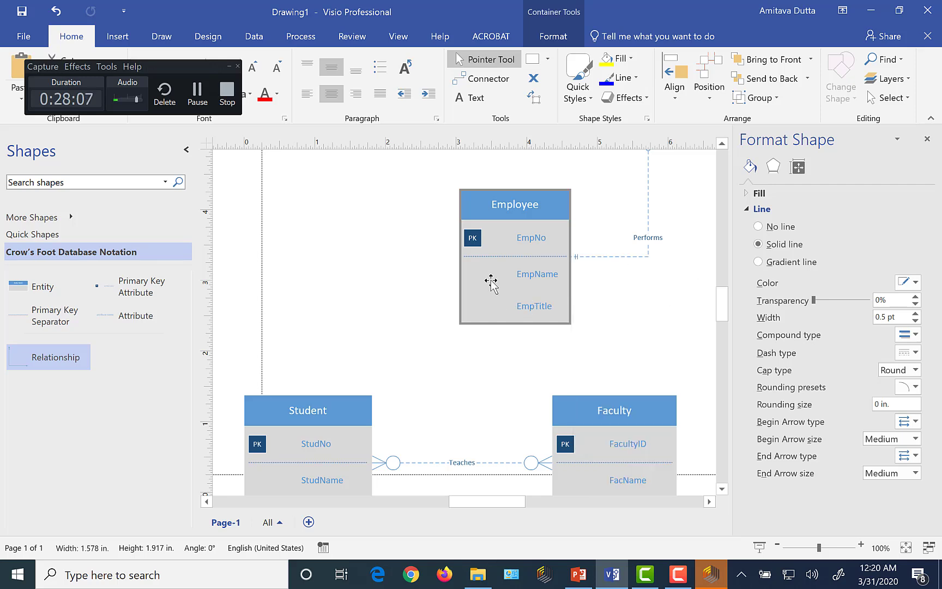
- Insert an attribute named Supervisor after EmpTitle in the Employee entity, and widen the entity to about 1.67 in so the name fits one line
{"action": "left_click", "coordinate": [524, 305]}
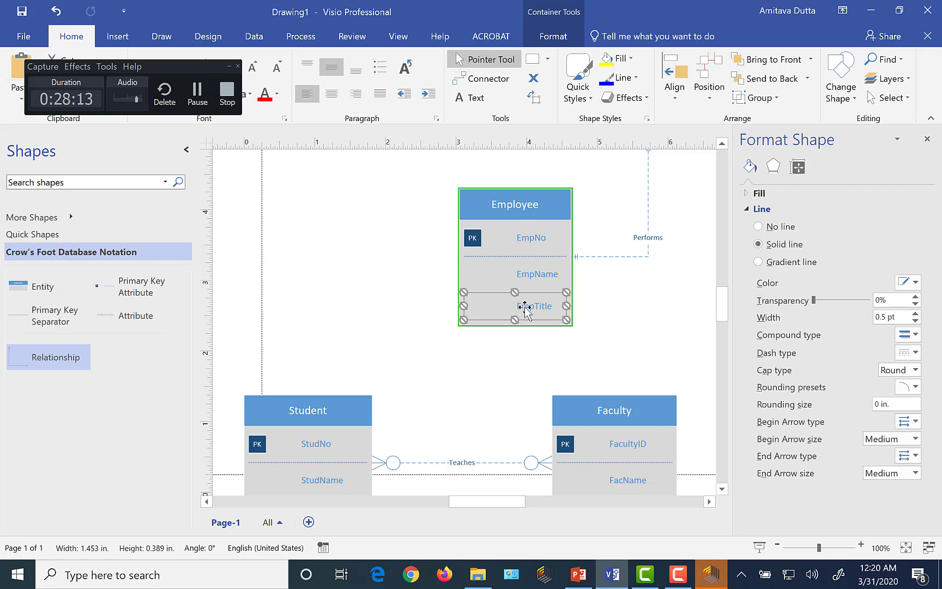
{"action": "right_click", "coordinate": [525, 307]}
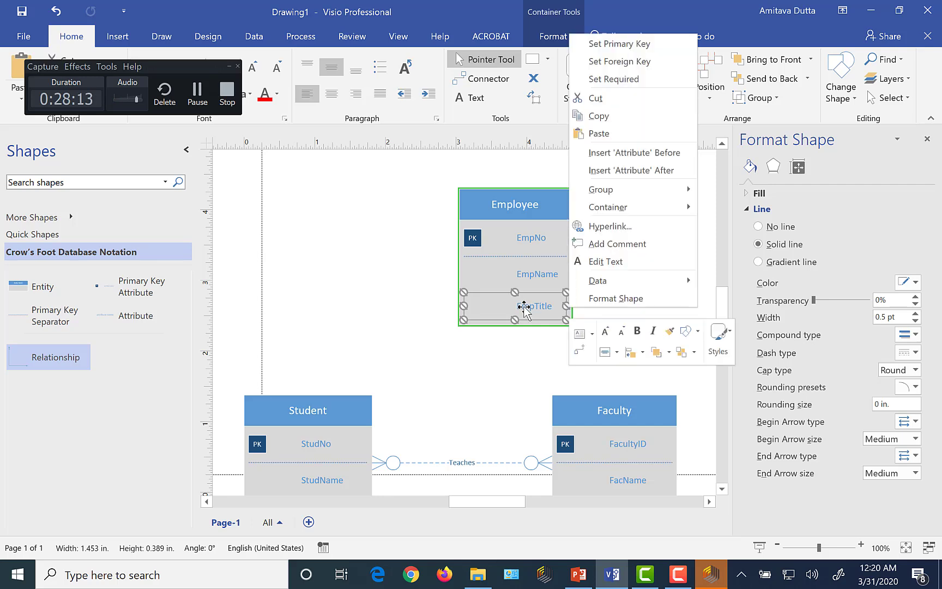
{"action": "left_click", "coordinate": [625, 171]}
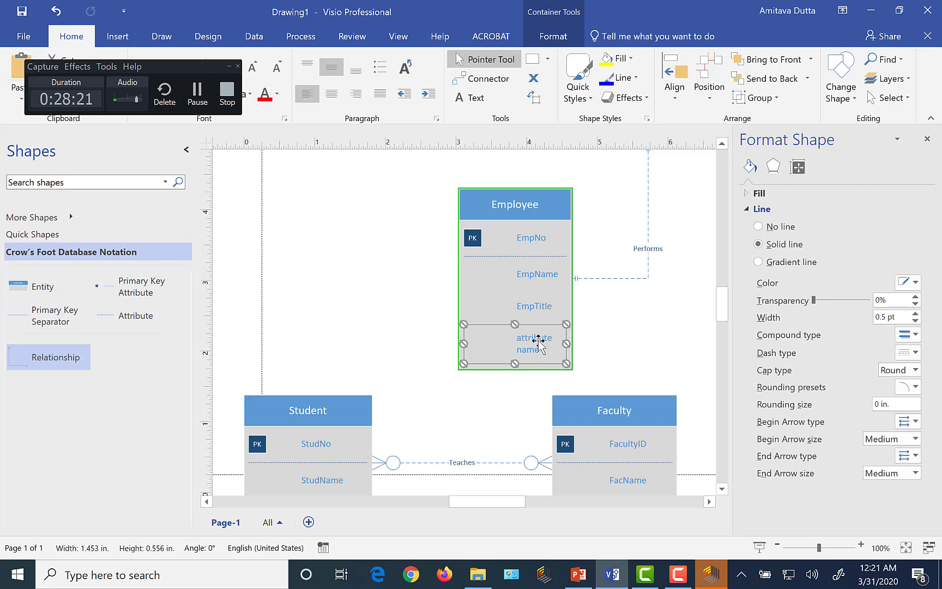
{"action": "type", "text": "Su"}
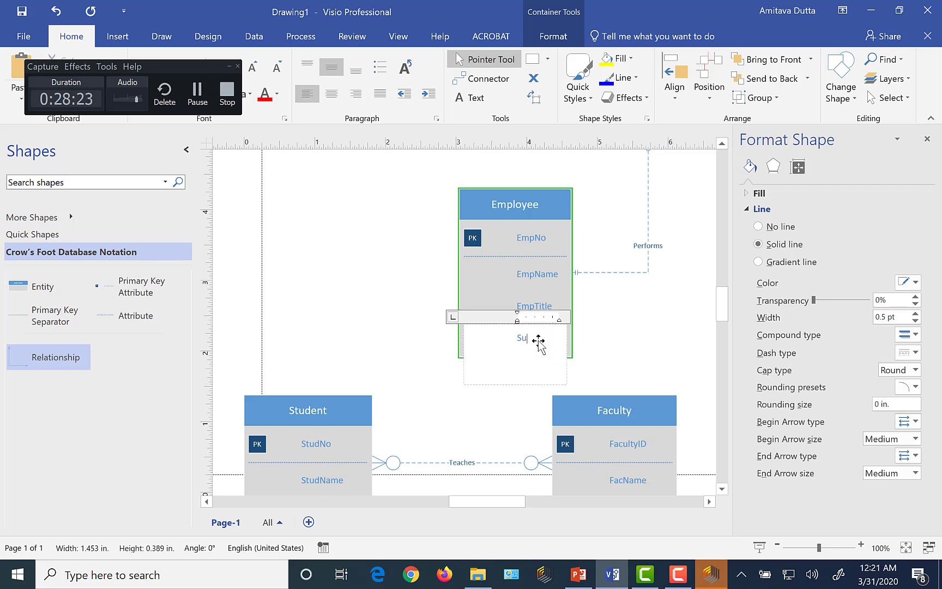
{"action": "type", "text": "pervisor"}
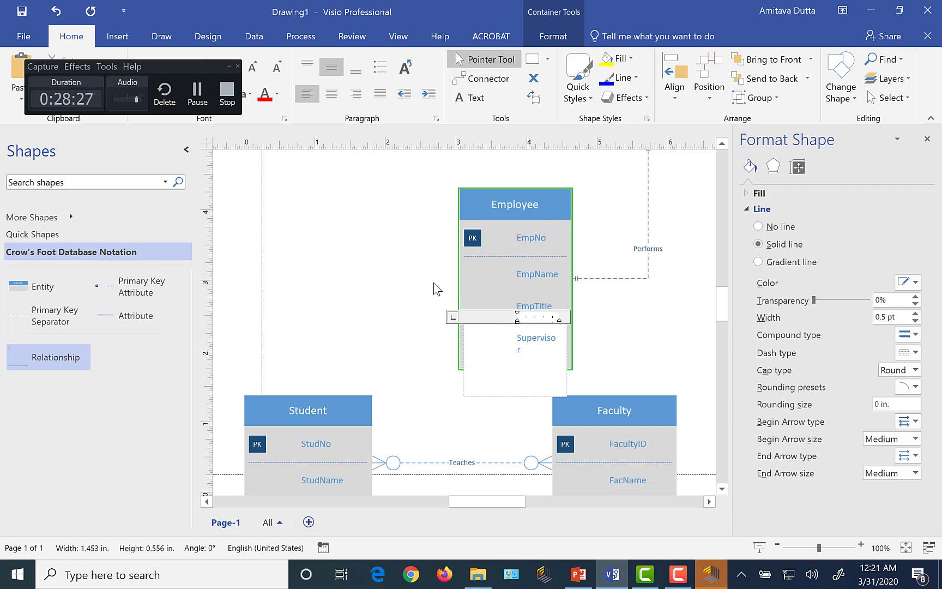
{"action": "key", "text": "Escape"}
{"action": "left_click", "coordinate": [482, 280]}
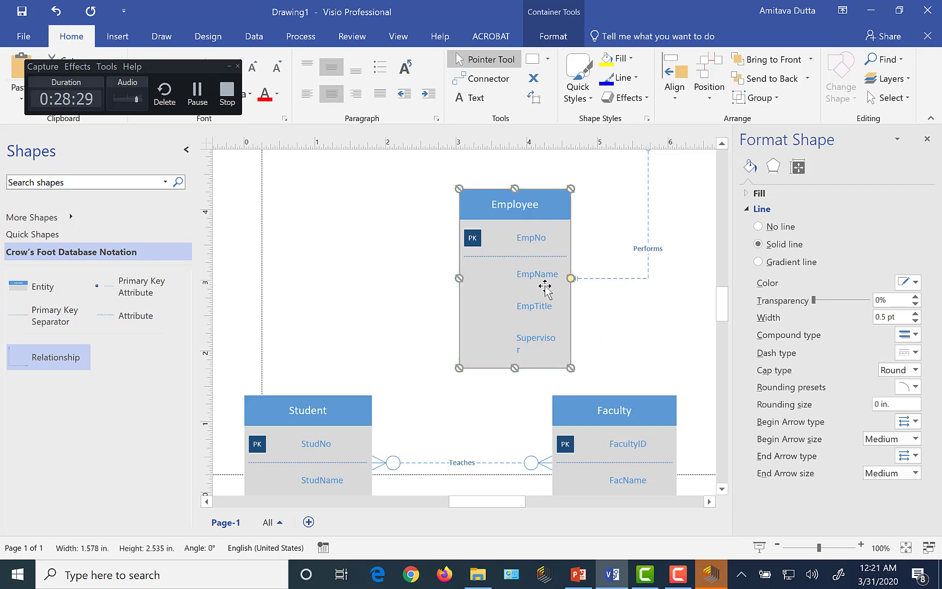
{"action": "left_click_drag", "start_coordinate": [576, 279], "coordinate": [580, 279]}
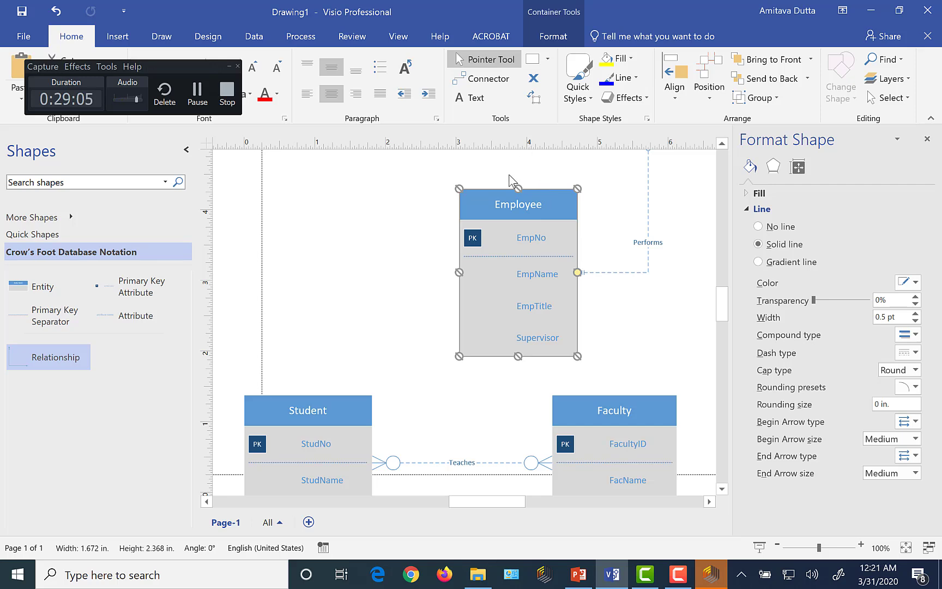
- Connect Employee's top edge to its own left edge and route the connector as a wide loop around the entity's upper-left corner
{"action": "left_click", "coordinate": [488, 79]}
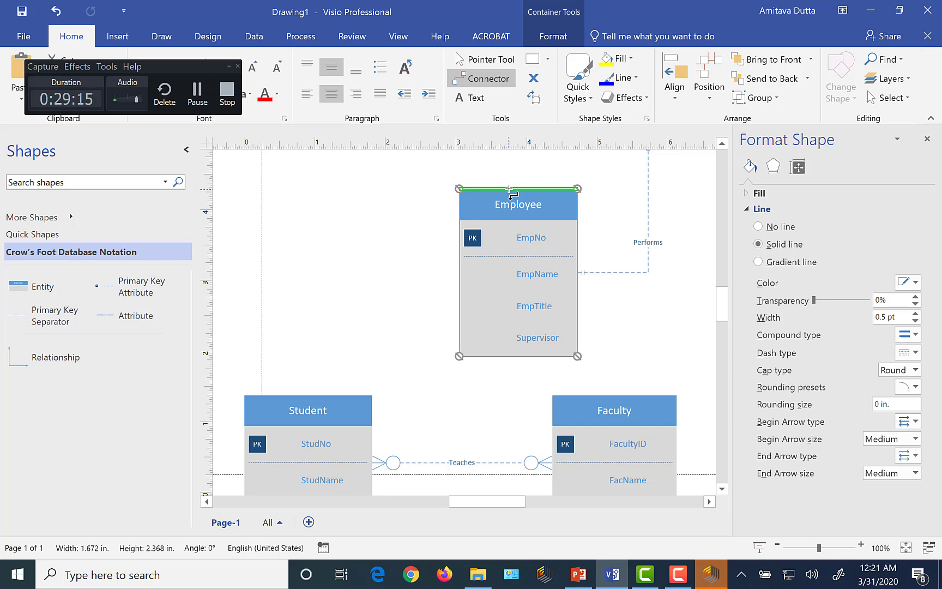
{"action": "left_click_drag", "start_coordinate": [508, 189], "coordinate": [459, 274]}
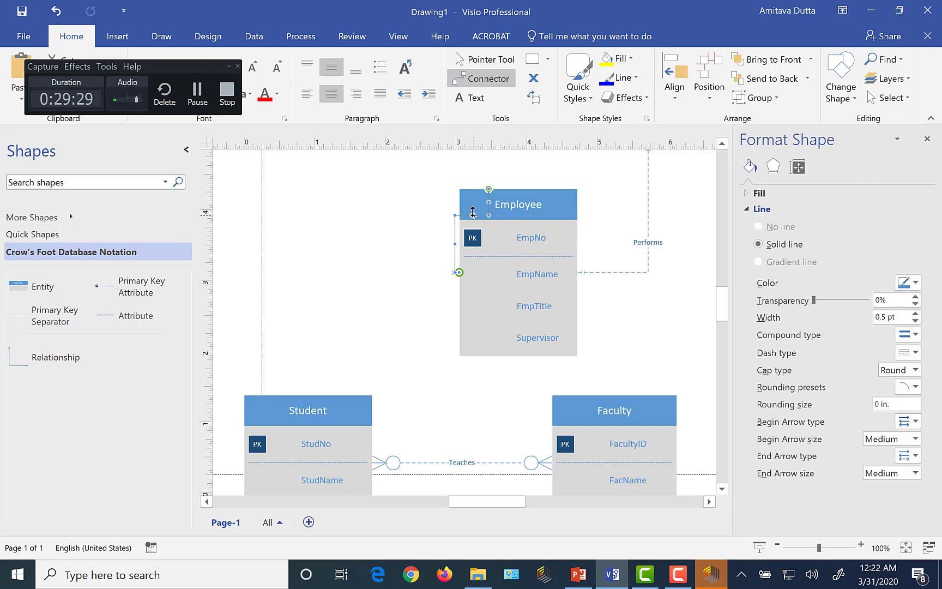
{"action": "left_click_drag", "start_coordinate": [471, 216], "coordinate": [471, 162]}
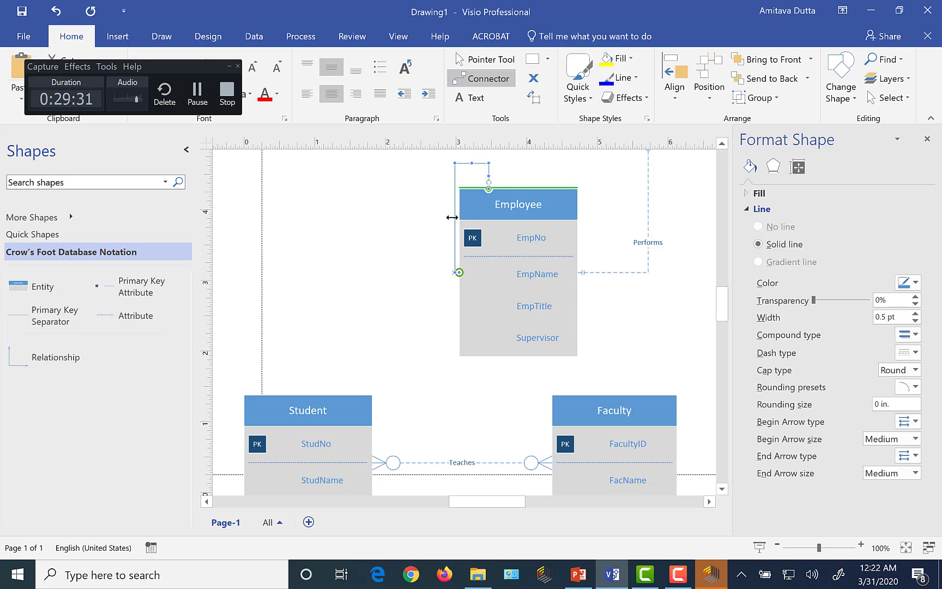
{"action": "left_click_drag", "start_coordinate": [447, 218], "coordinate": [388, 210]}
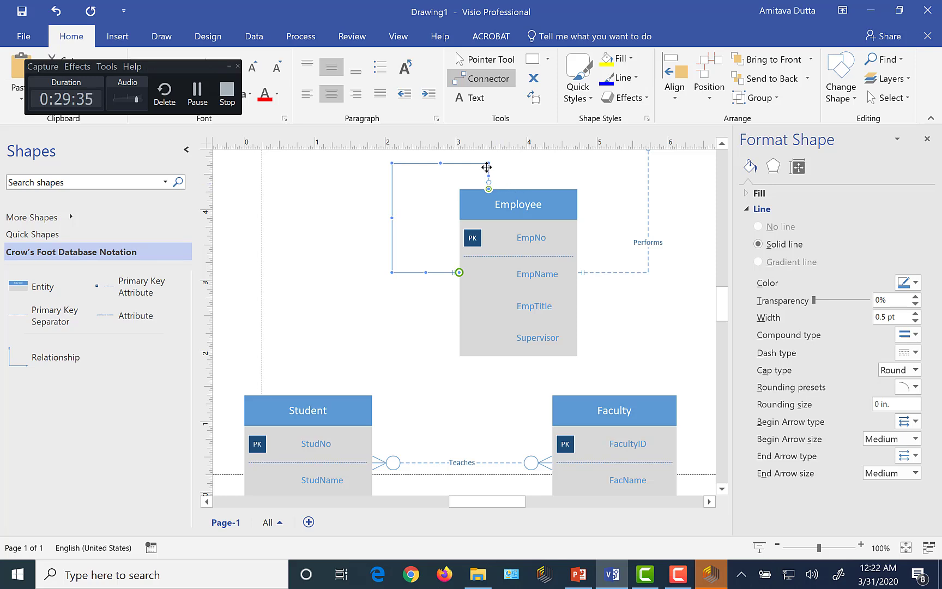
{"action": "left_click_drag", "start_coordinate": [489, 177], "coordinate": [512, 178]}
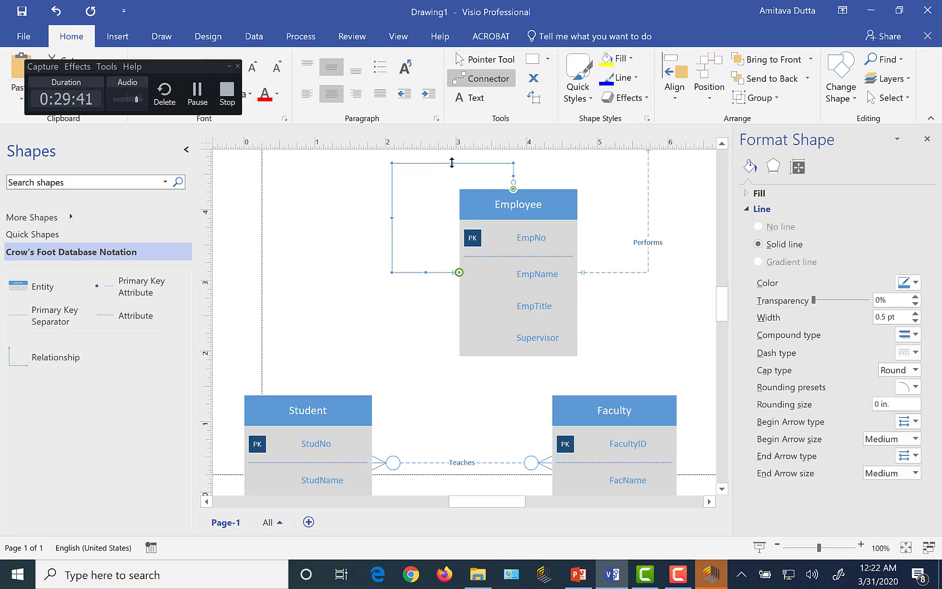
{"action": "left_click_drag", "start_coordinate": [452, 162], "coordinate": [452, 157]}
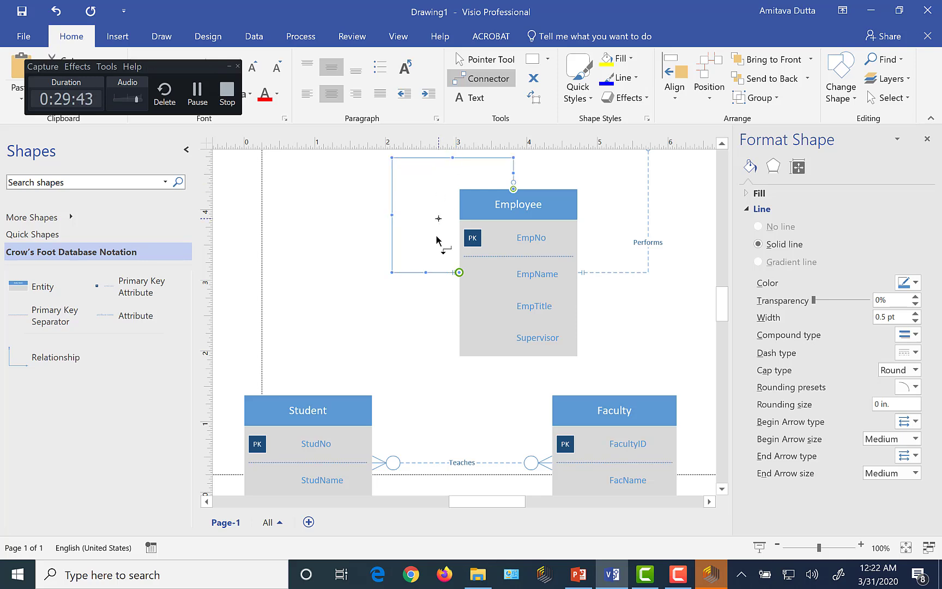
- Make Employee's self-referencing relationship non-identifying
{"action": "left_click", "coordinate": [335, 271]}
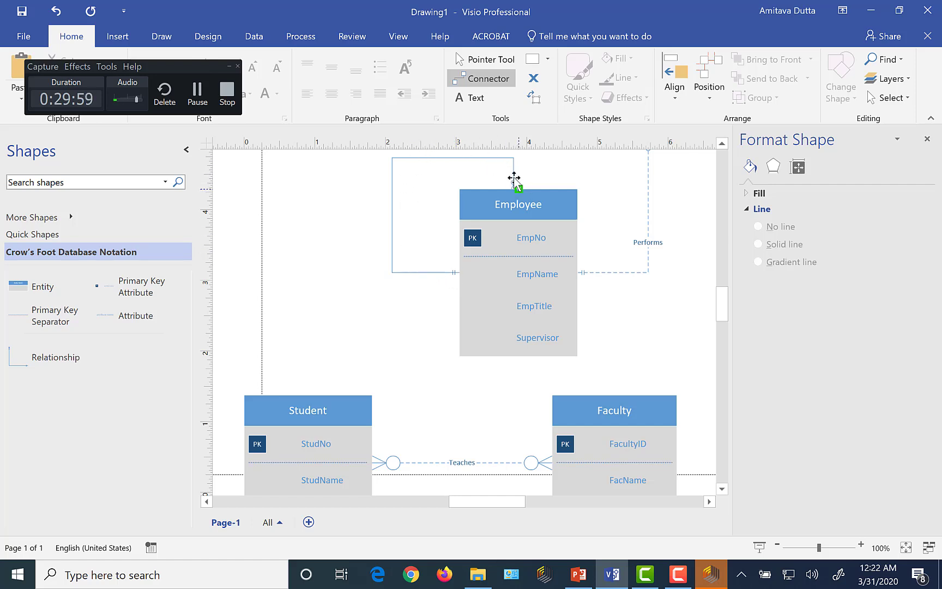
{"action": "right_click", "coordinate": [392, 216]}
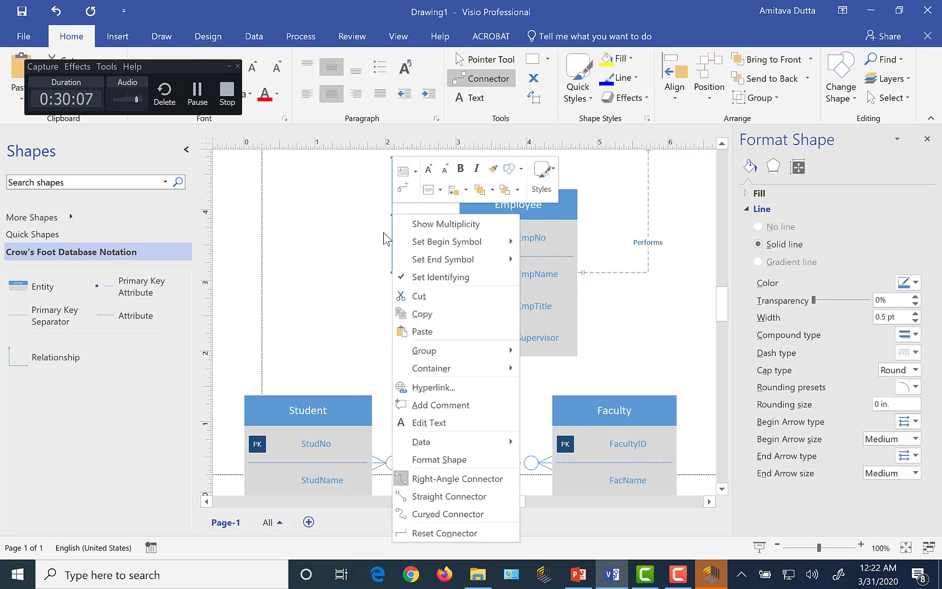
{"action": "left_click", "coordinate": [448, 280]}
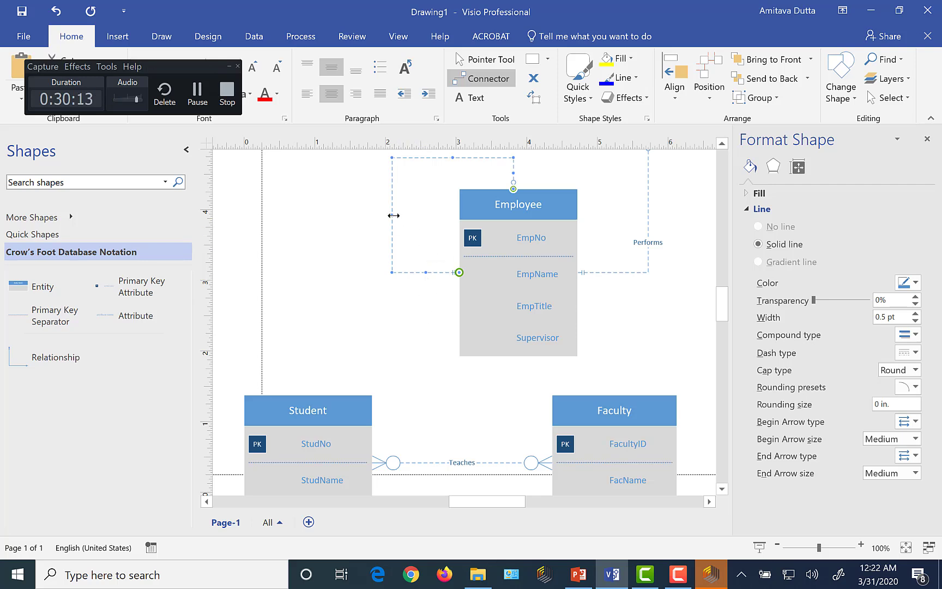
- Label Employee's self-referencing relationship Supervises
{"action": "double_click", "coordinate": [393, 215]}
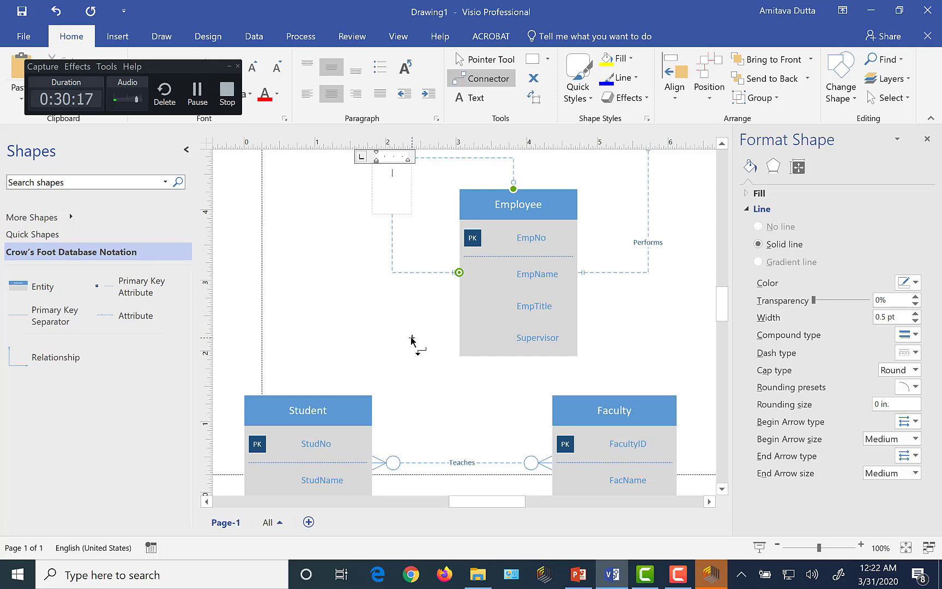
{"action": "type", "text": "Supervises"}
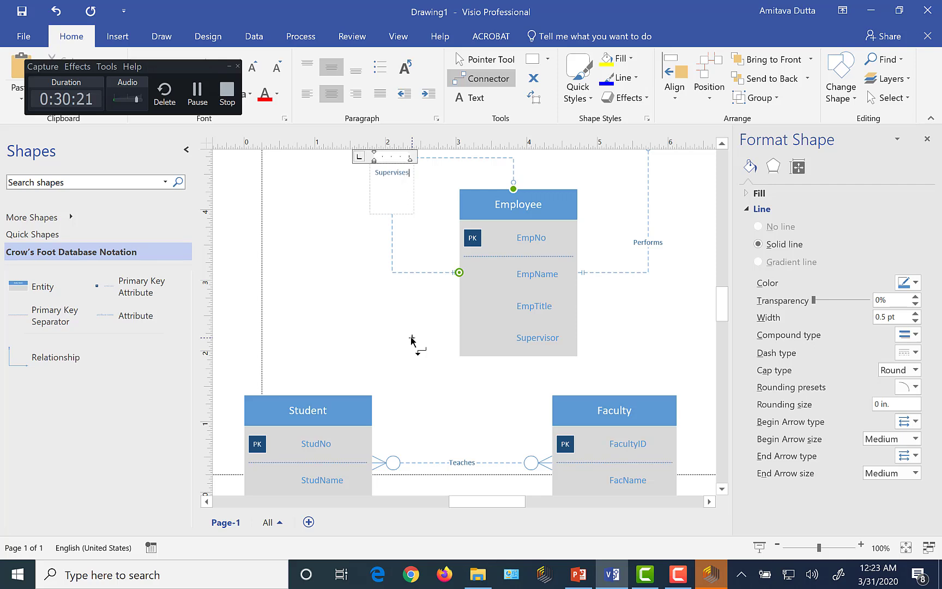
{"action": "key", "text": "Escape"}
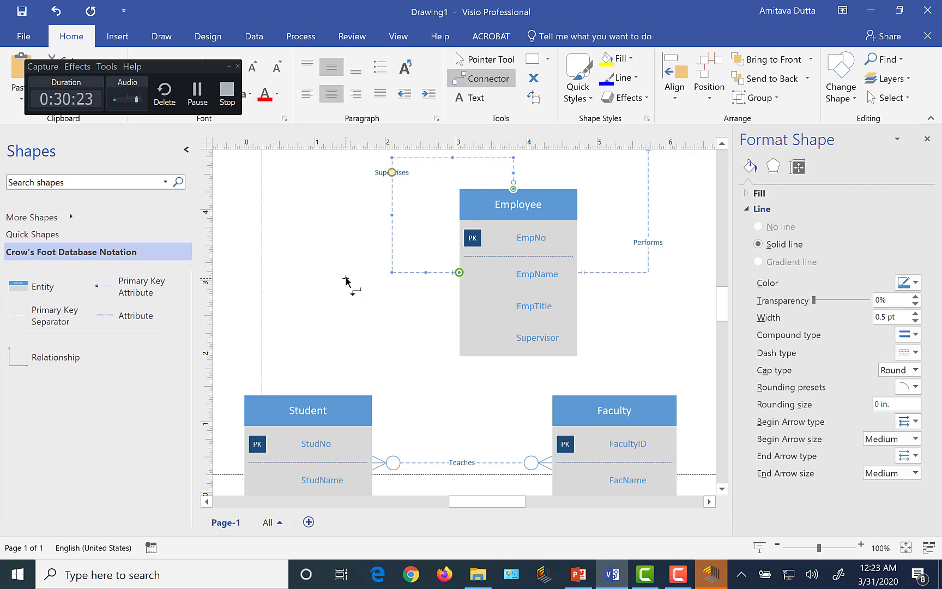
{"action": "left_click", "coordinate": [343, 278]}
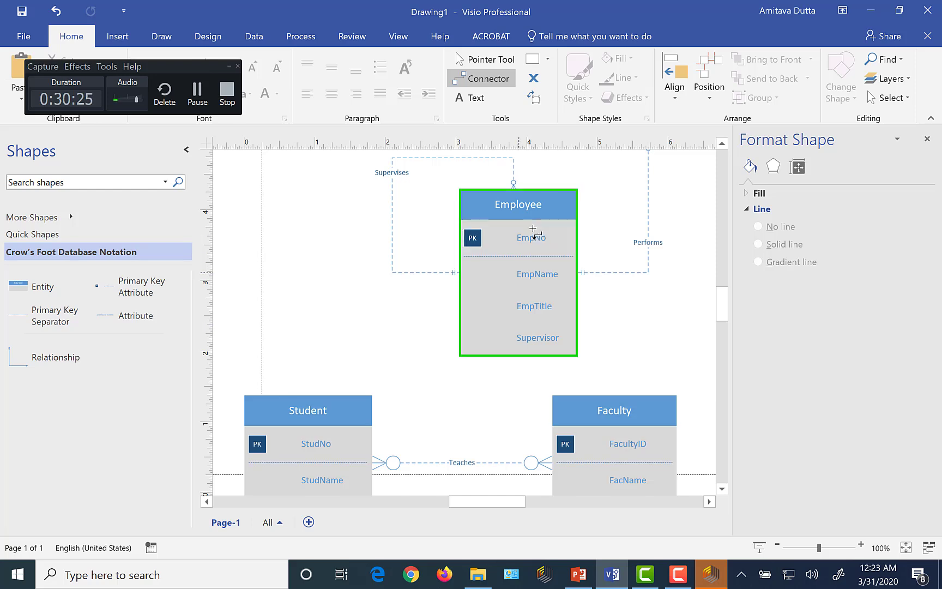